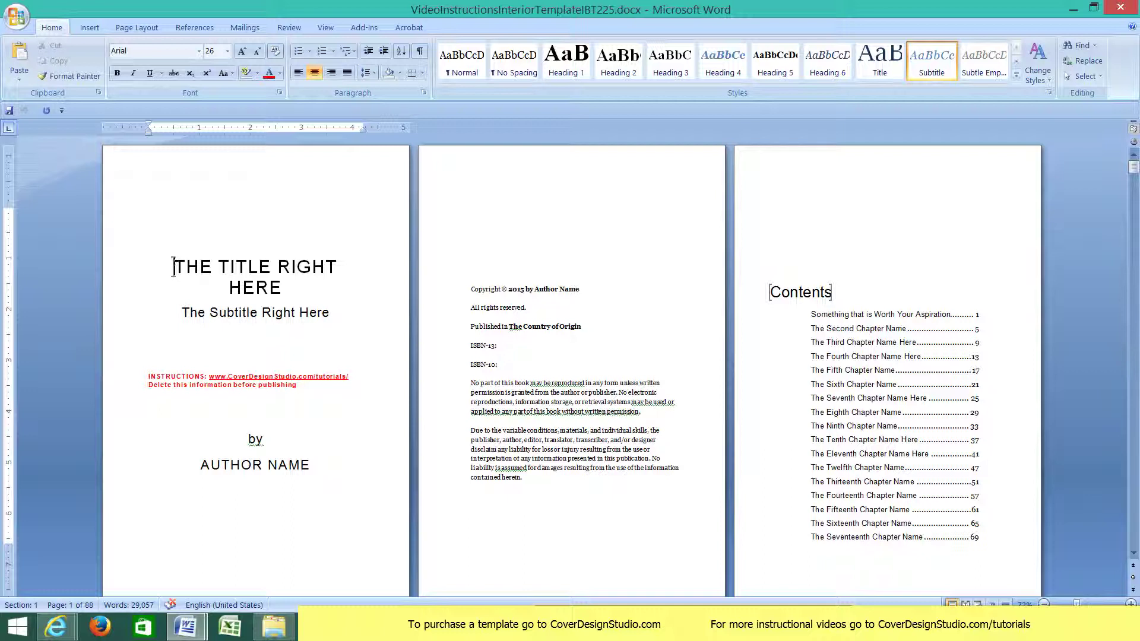
Step: Save the template under the new file name YourBookNameCreateSpace.docx with Save As
click(17, 17)
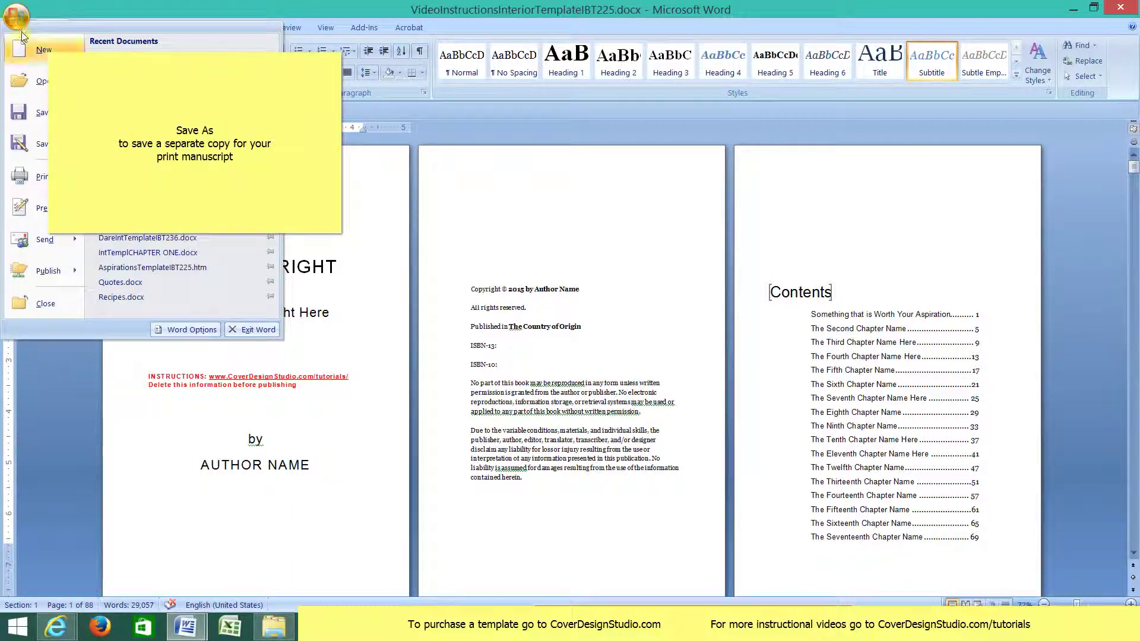
click(44, 139)
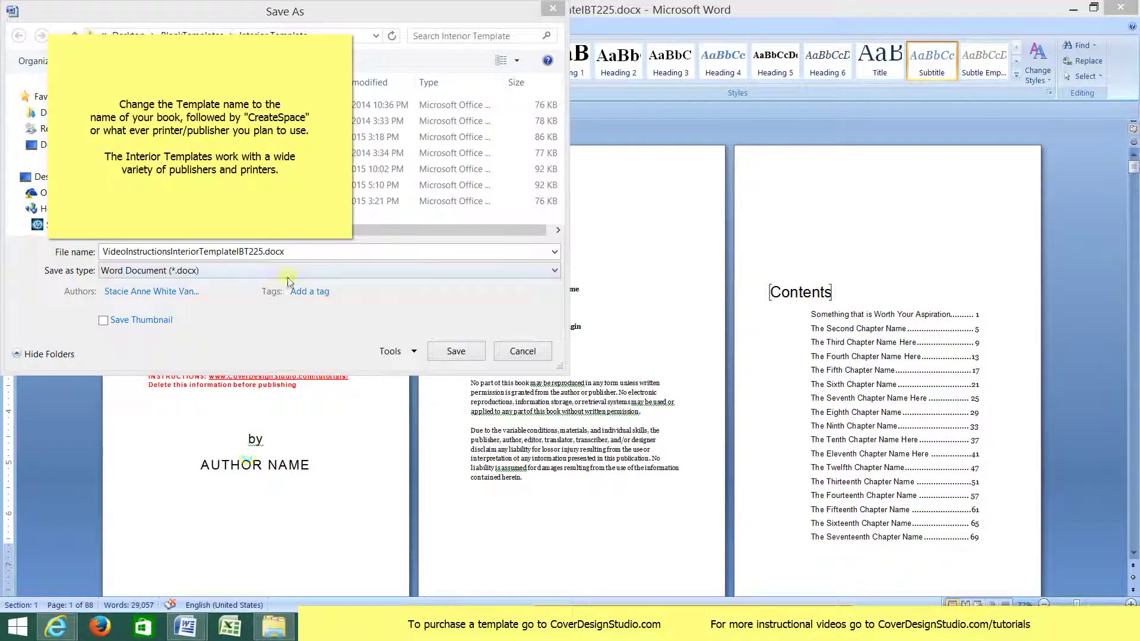
drag(296, 250, 99, 254)
text(You)
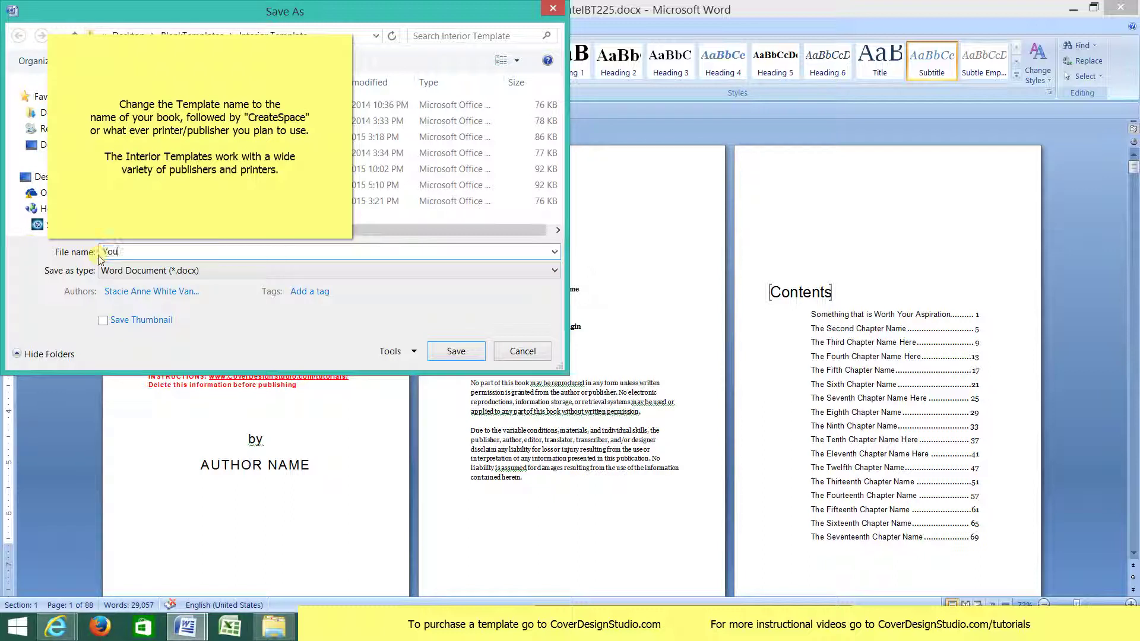
text(rBookNm)
key(BackSpace)
text(ameCreateSpace)
key(ctrl+a)
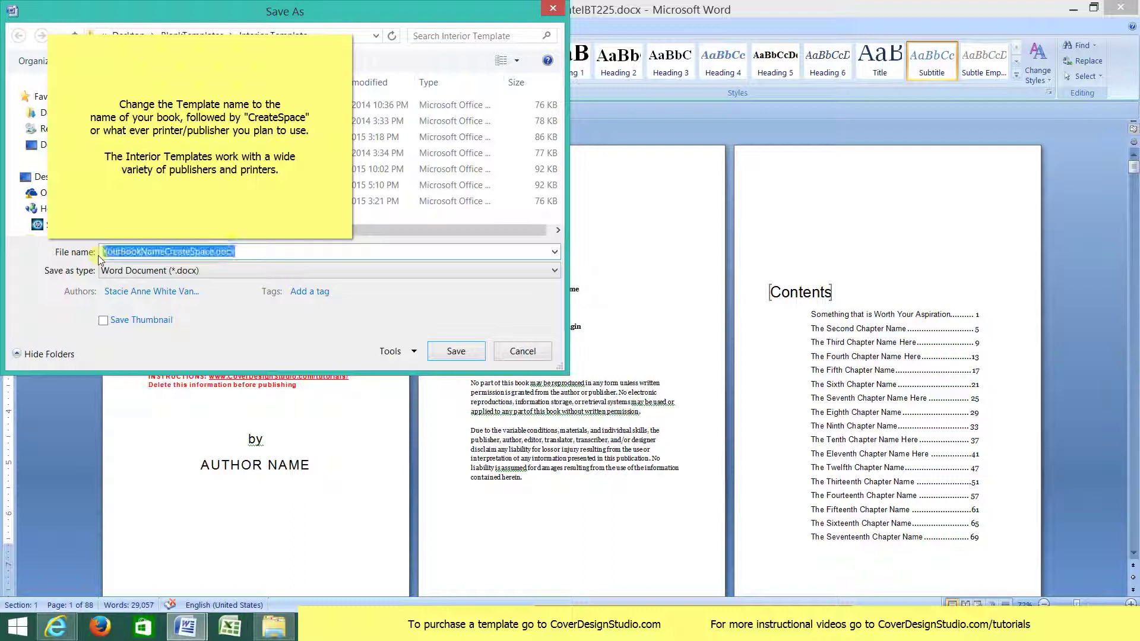
key(Escape)
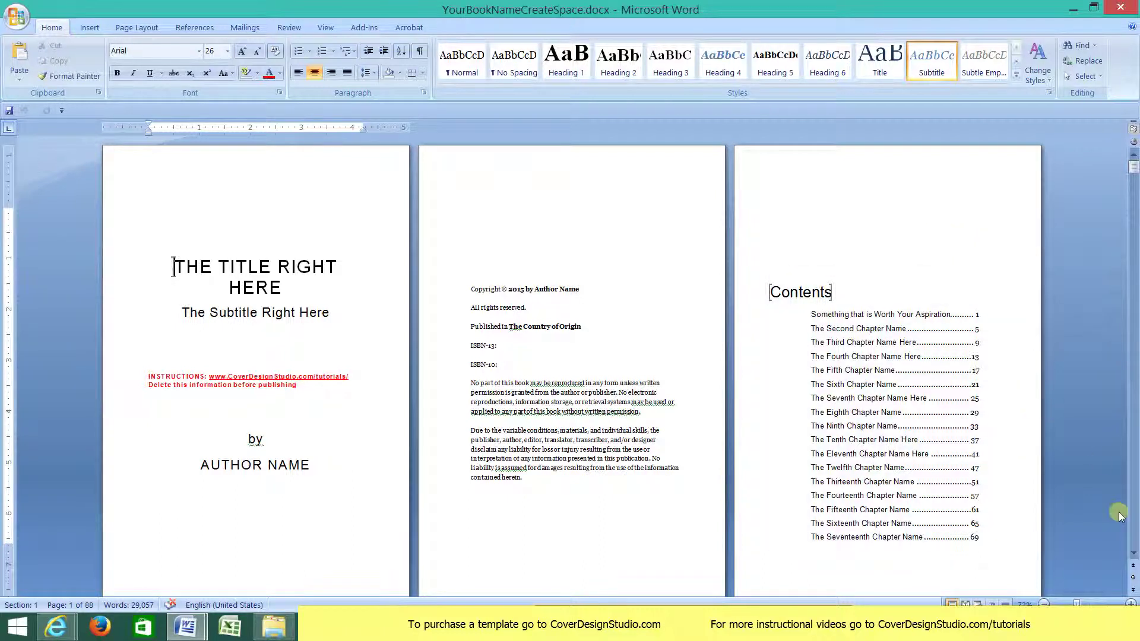
click(1132, 557)
click(1132, 557)
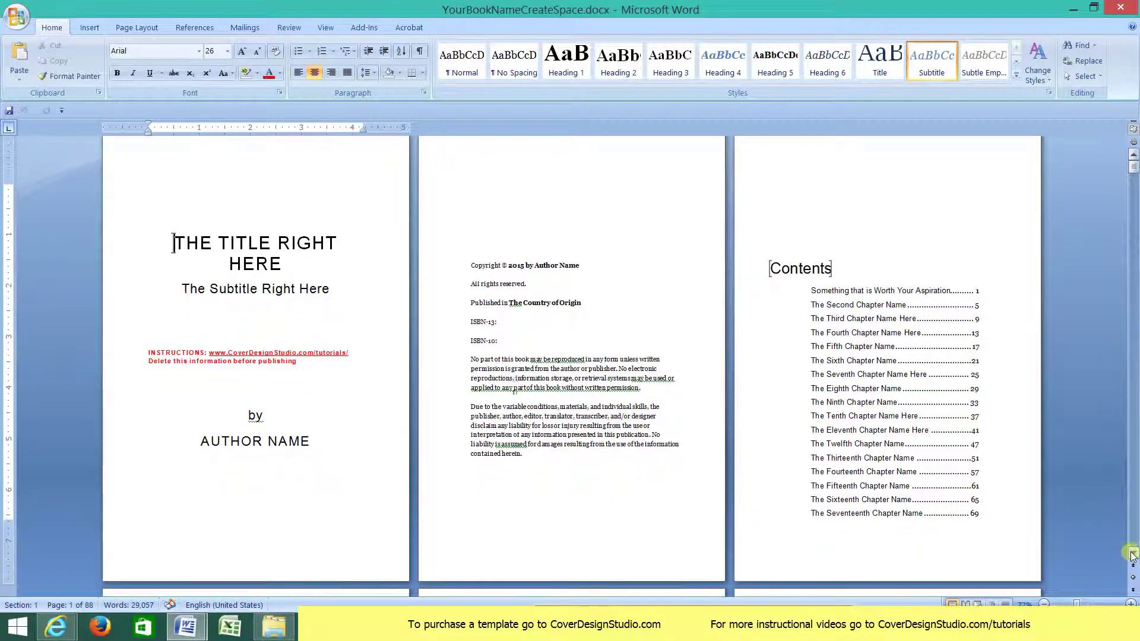
click(1132, 542)
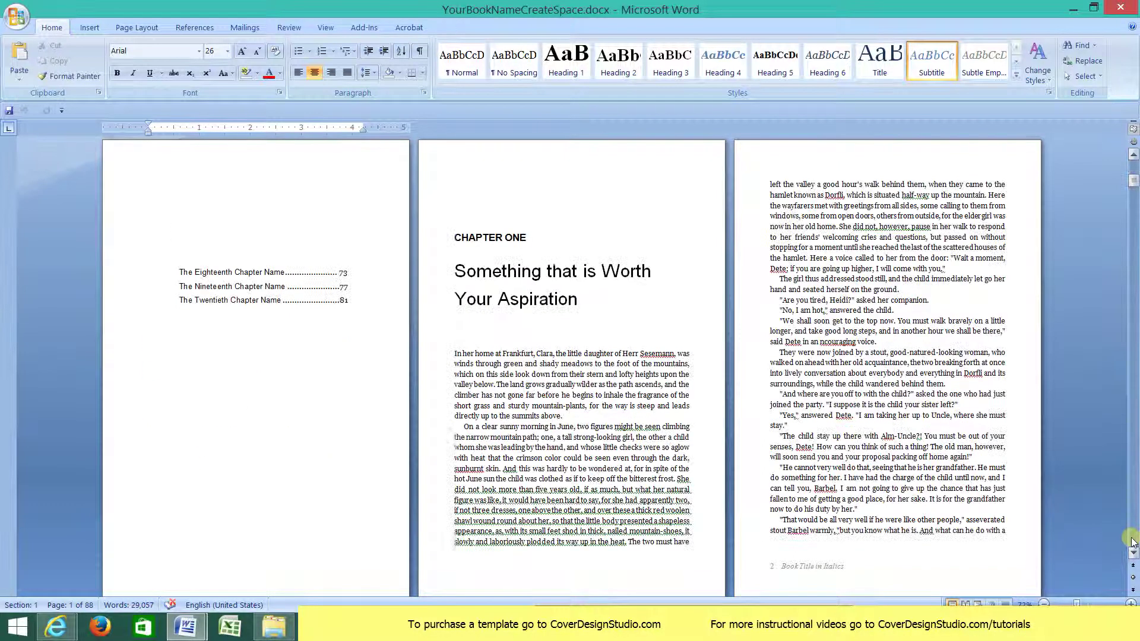
click(652, 456)
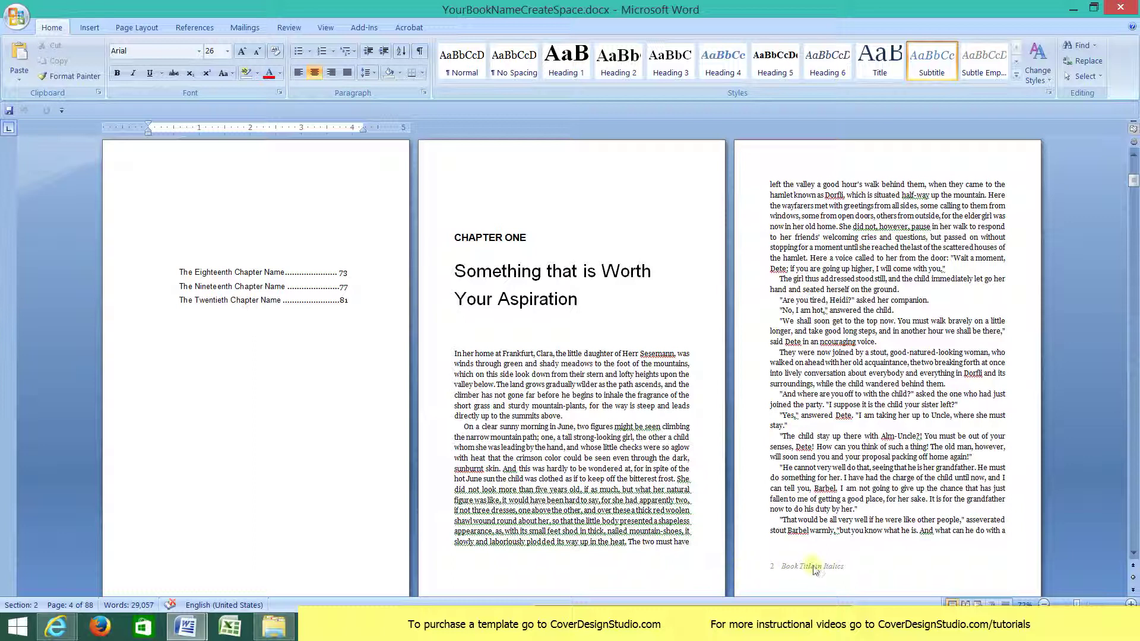
click(1133, 554)
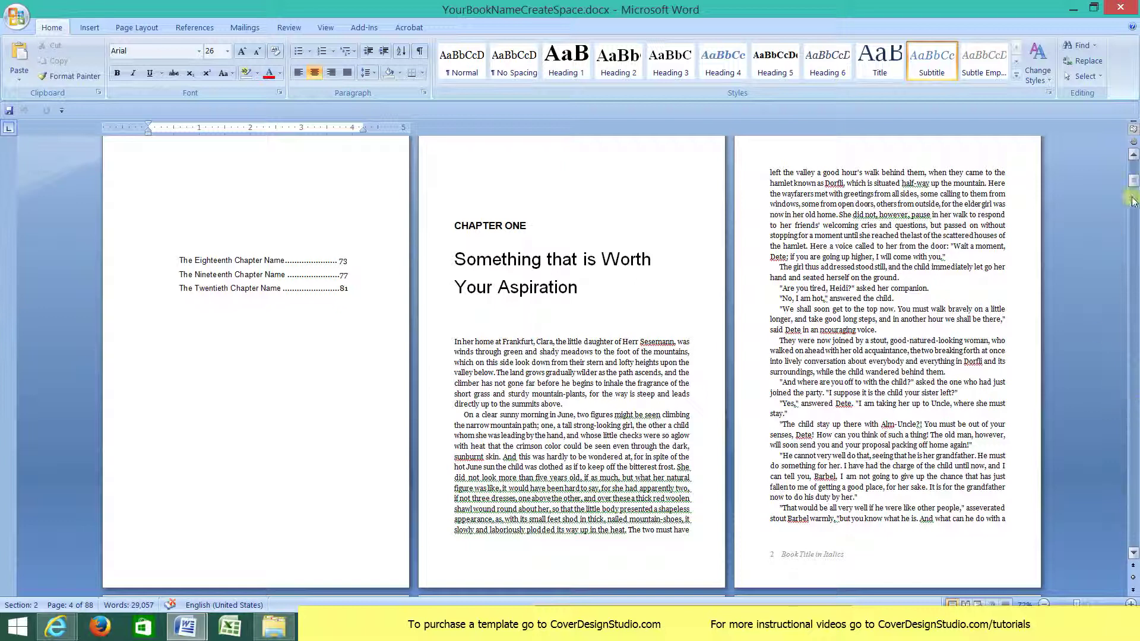
drag(1135, 185, 1135, 167)
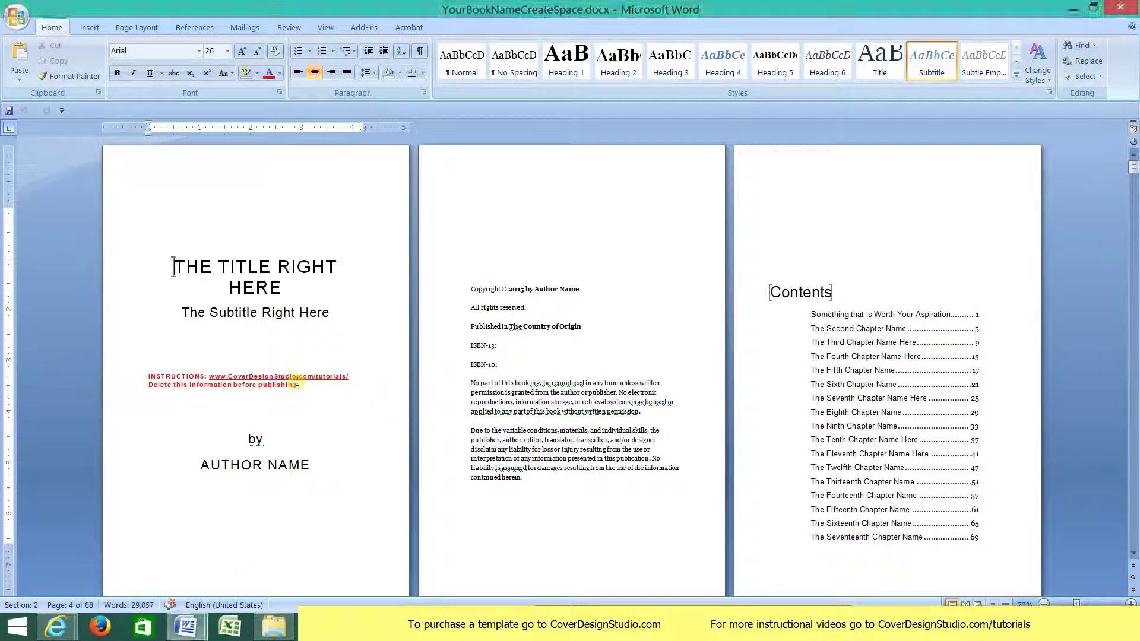
Step: Delete the two red instruction lines and add blank lines above the by / AUTHOR NAME block
drag(298, 384, 148, 376)
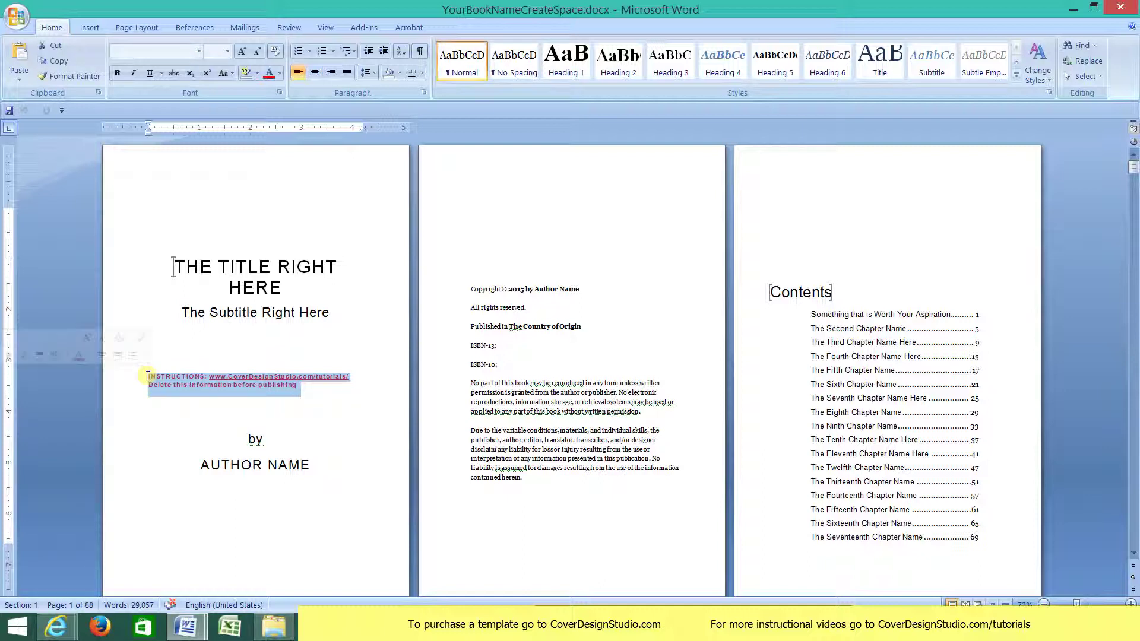
key(Delete)
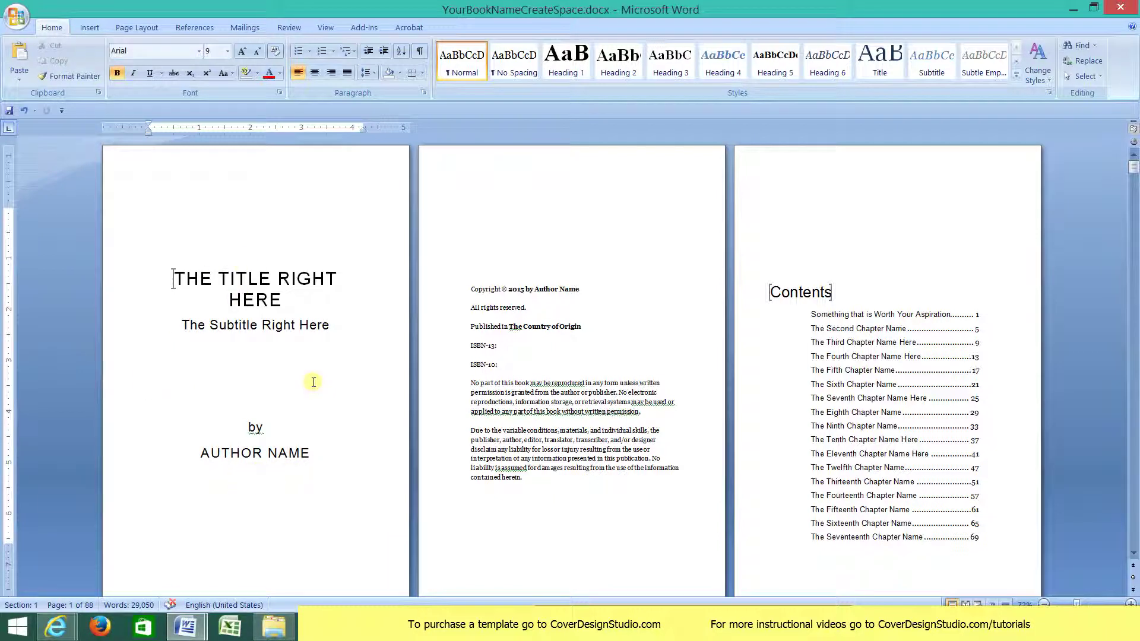
key(Return)
key(Return)
key(Return)
key(Return)
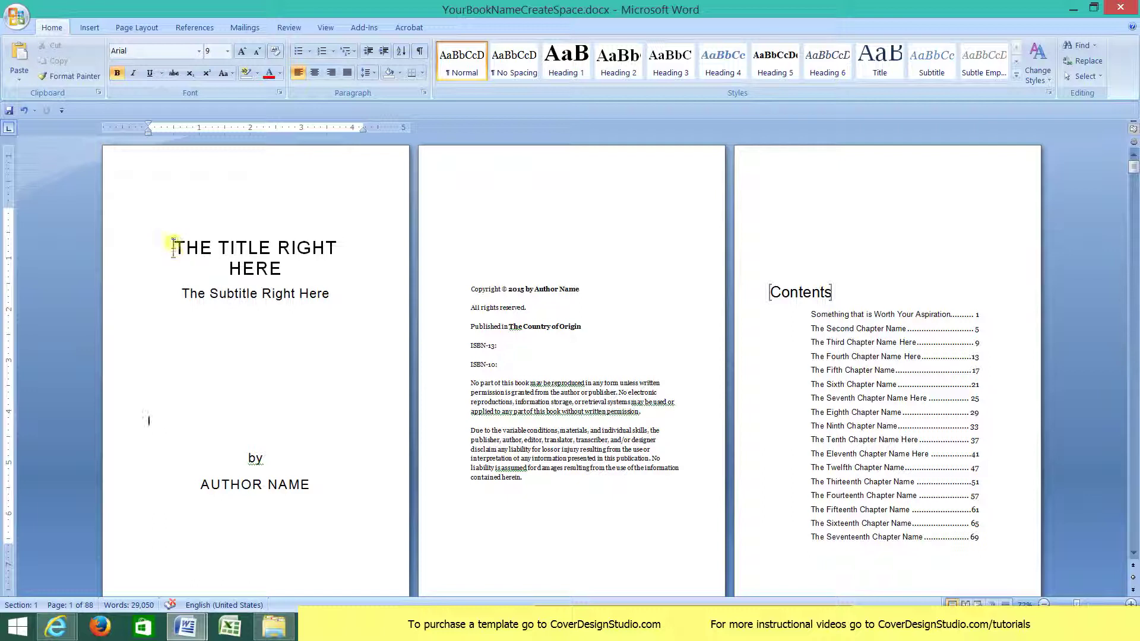
click(173, 248)
Step: Replace the placeholder title on the title page with YOUR TITLE HERE
drag(281, 271, 174, 249)
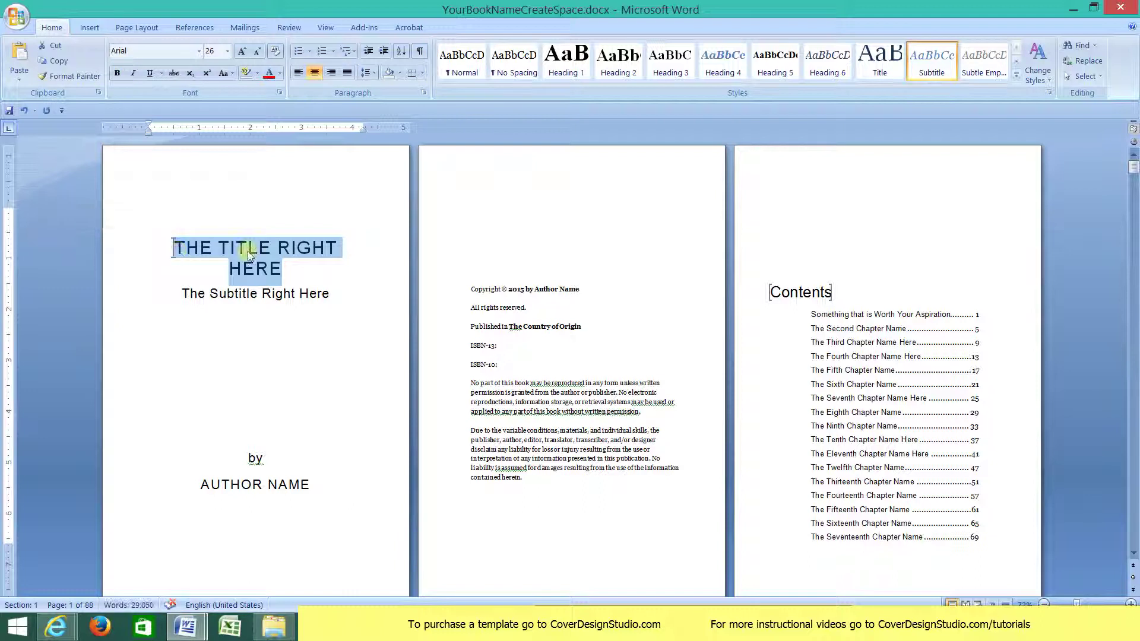
click(331, 293)
drag(324, 288, 172, 247)
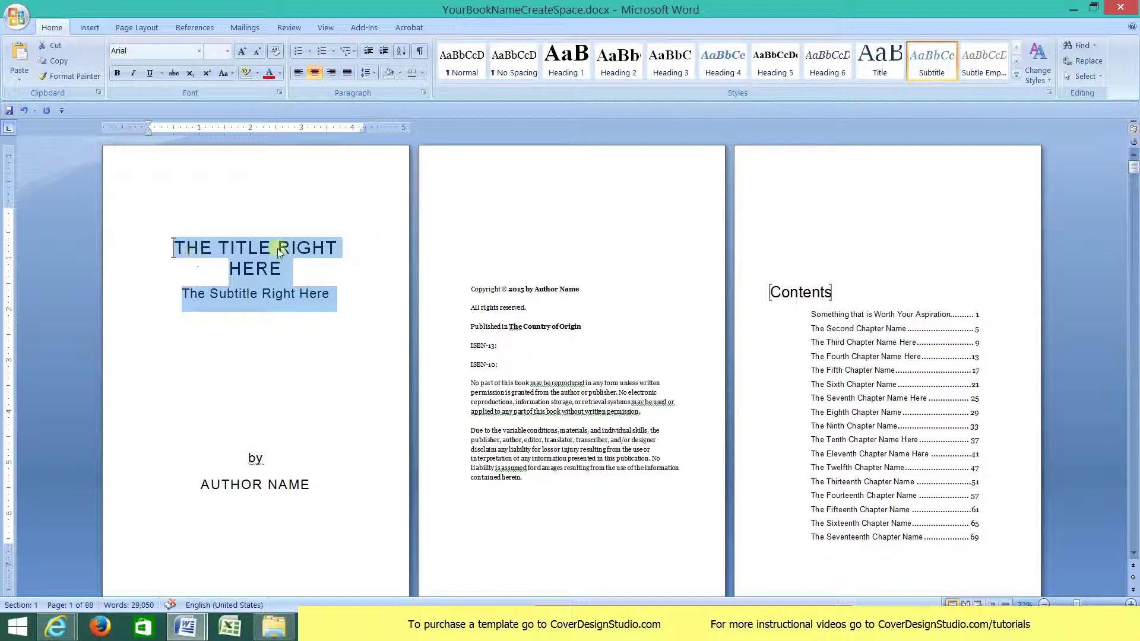
click(285, 266)
drag(283, 268, 173, 248)
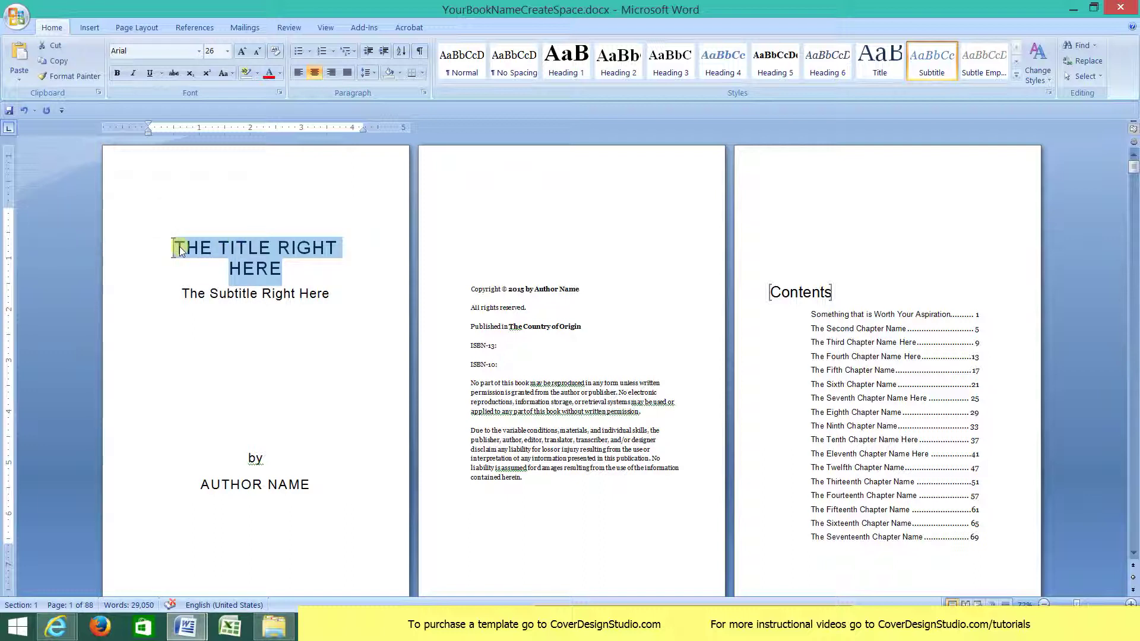
text(YOUR)
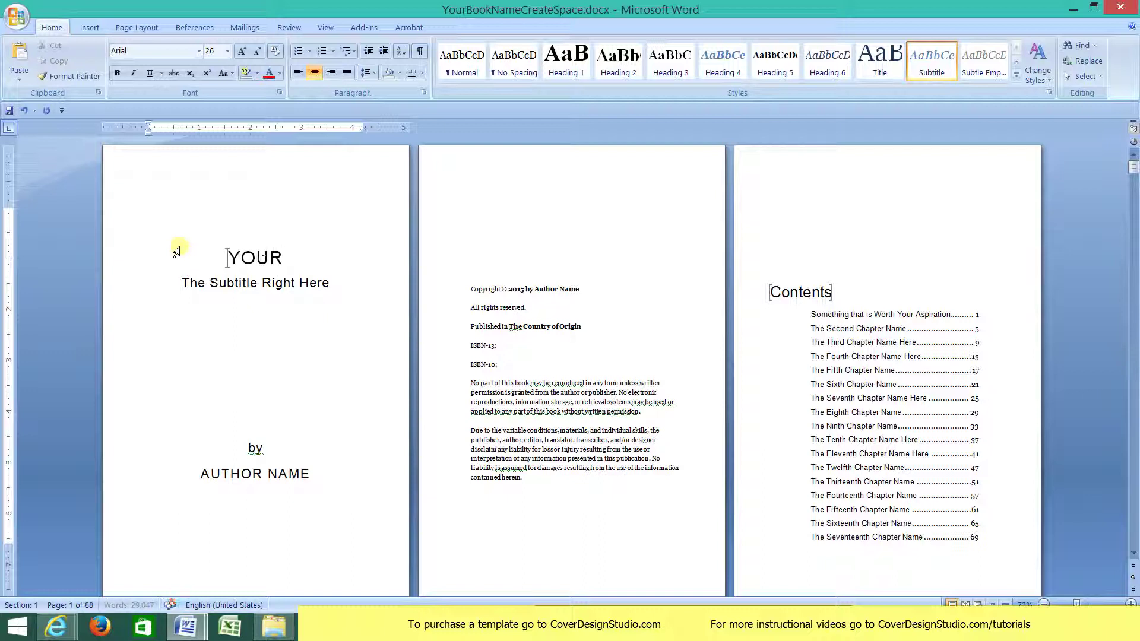
text( TITLE HERE)
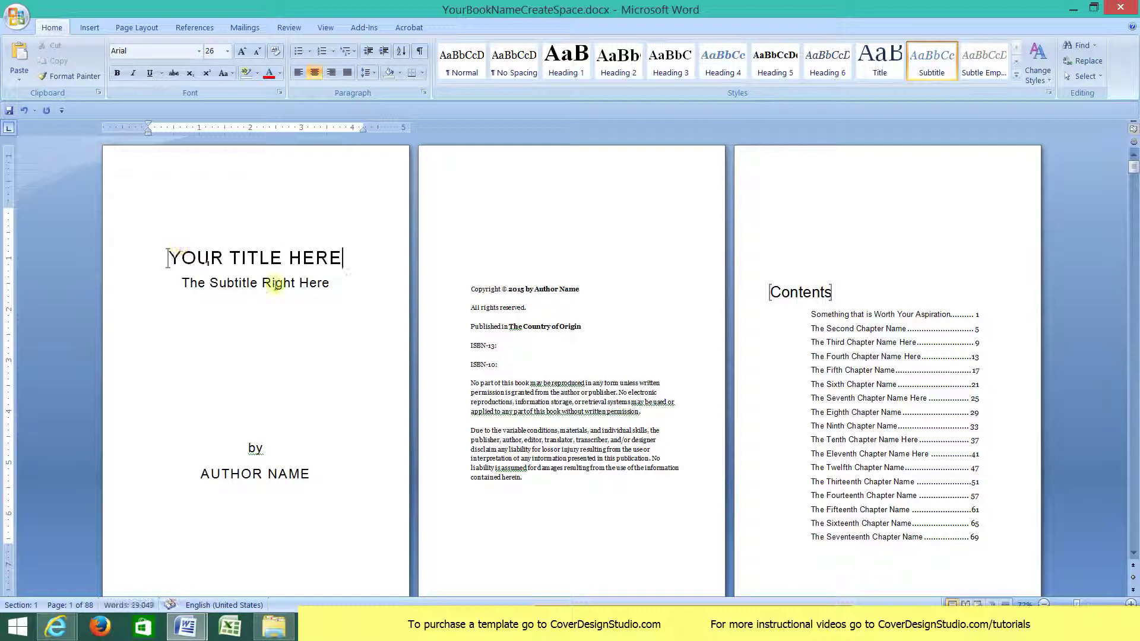
Step: Retype the subtitle beneath it as 'Your Subtitle Here'
drag(331, 284, 181, 285)
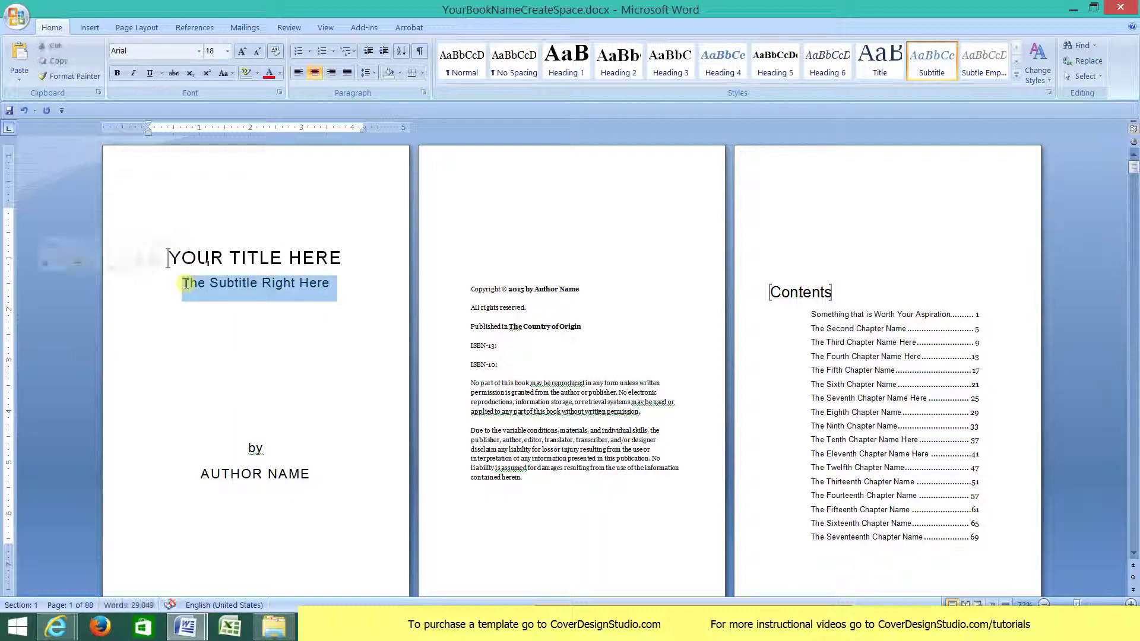
text(yOUR)
key(BackSpace)
key(BackSpace)
key(BackSpace)
key(BackSpace)
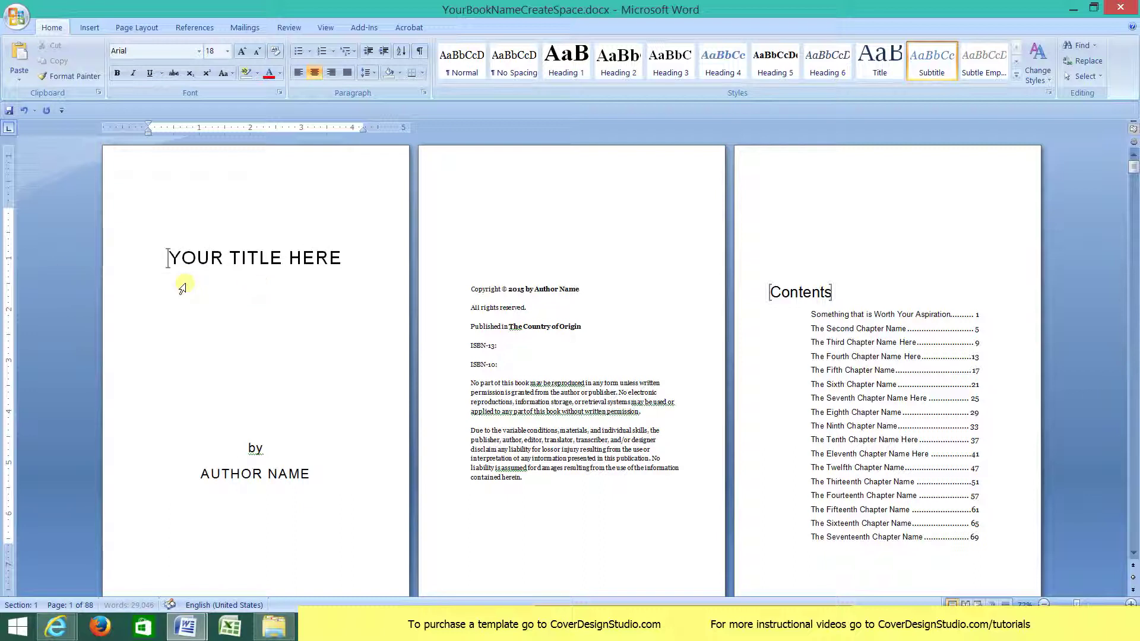
text(Your Subtitle Here)
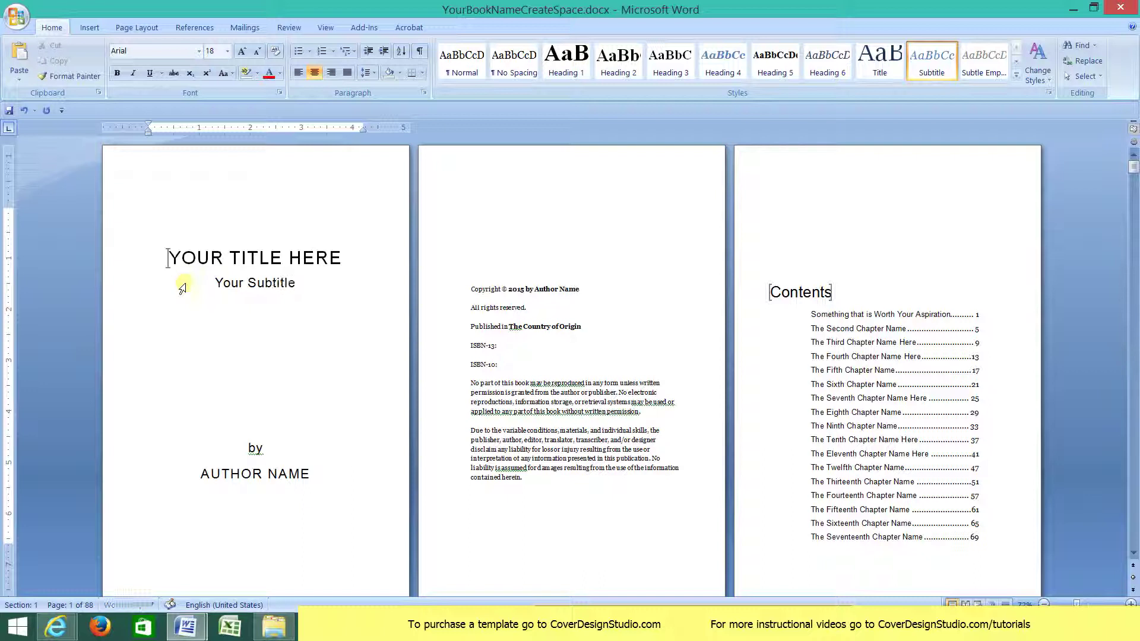
click(293, 408)
drag(314, 477, 197, 475)
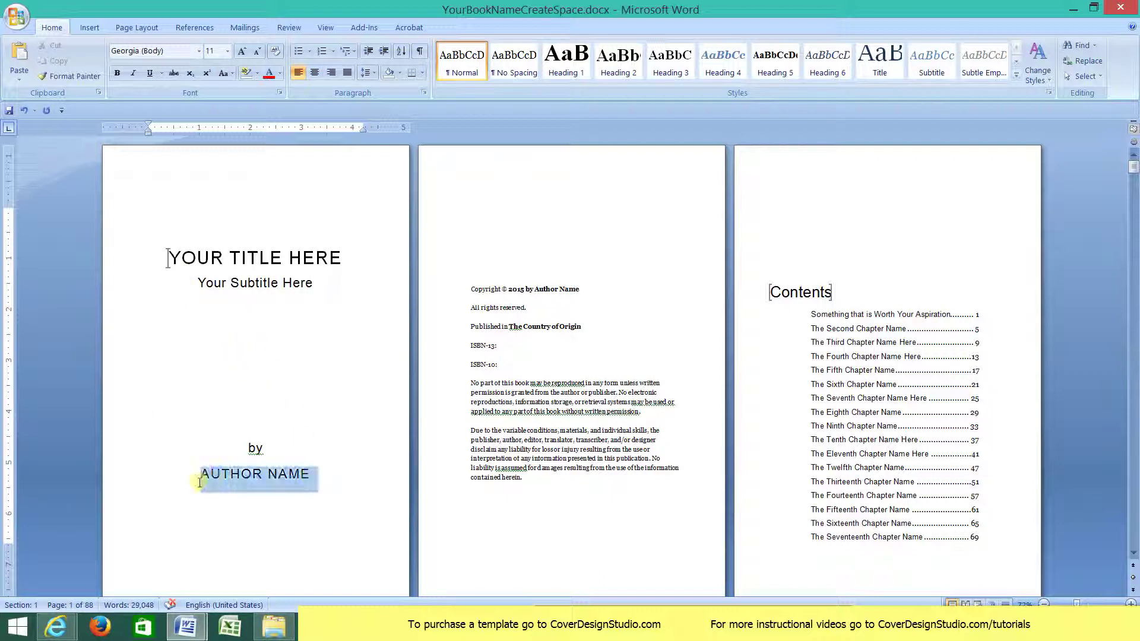
Step: Remove some empty lines above 'by AUTHOR NAME' and restore the subtitle's lost final 'e'
click(273, 364)
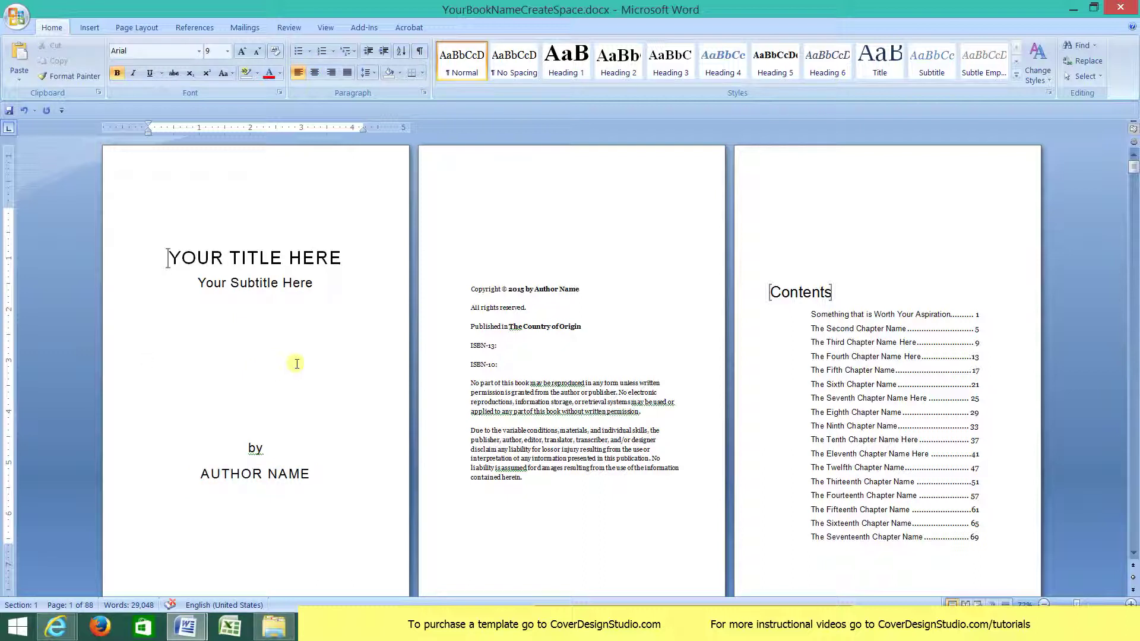
drag(324, 474, 172, 260)
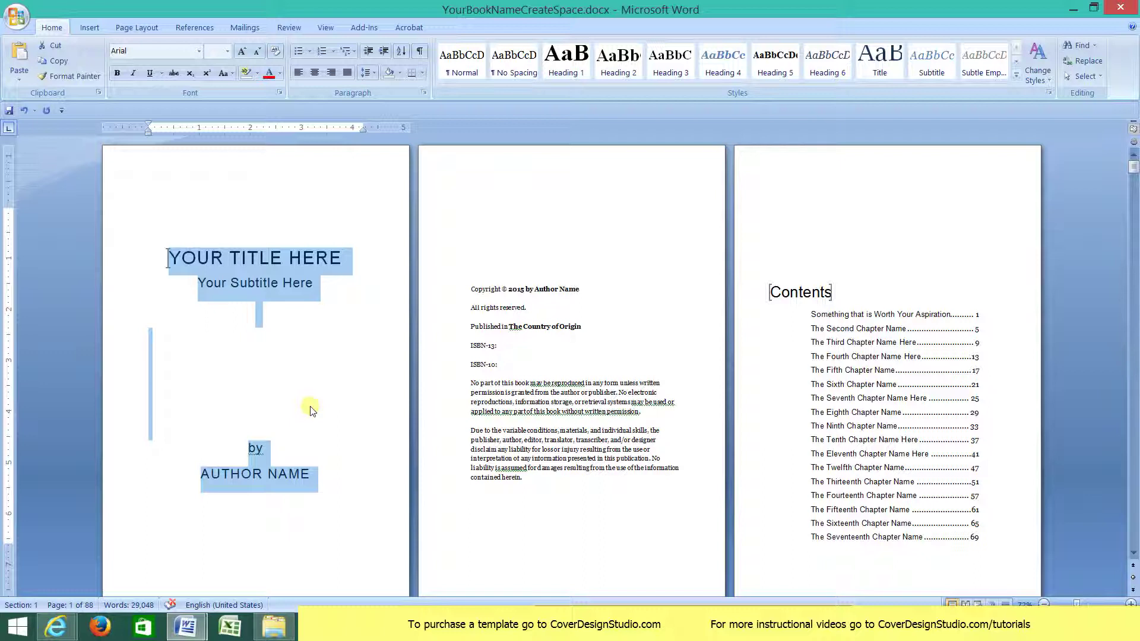
click(325, 493)
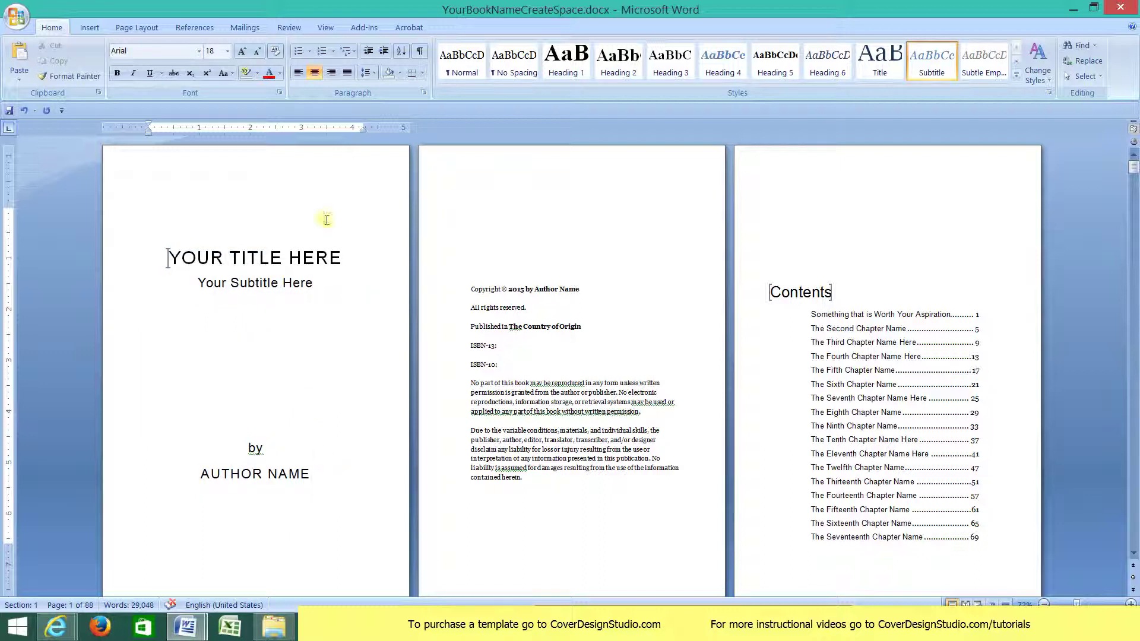
drag(316, 283, 168, 258)
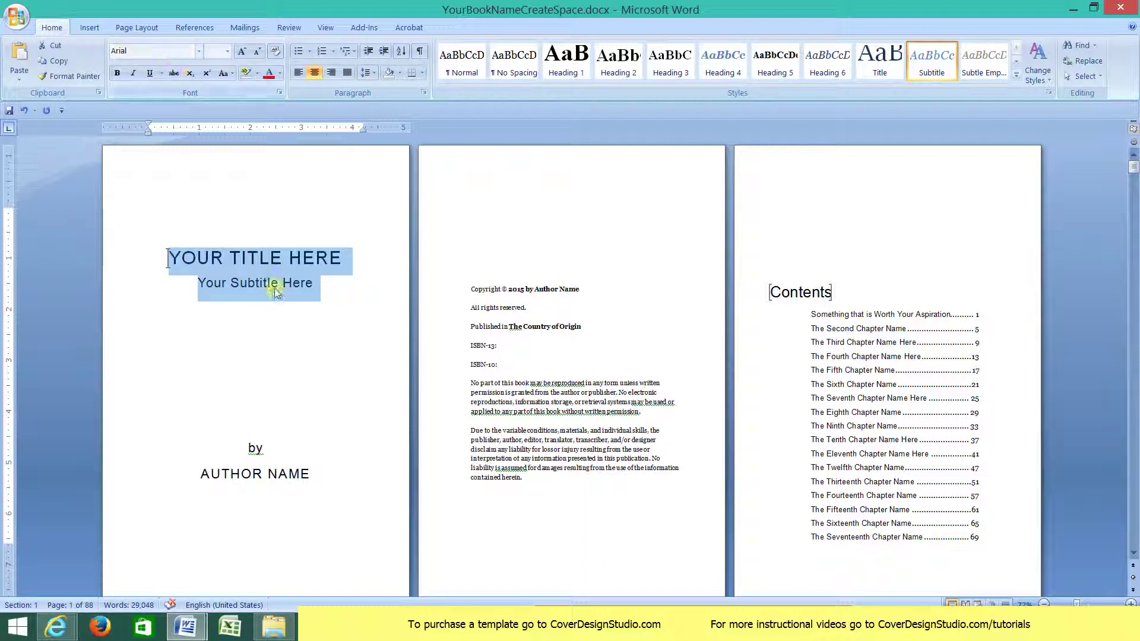
click(285, 354)
key(Up)
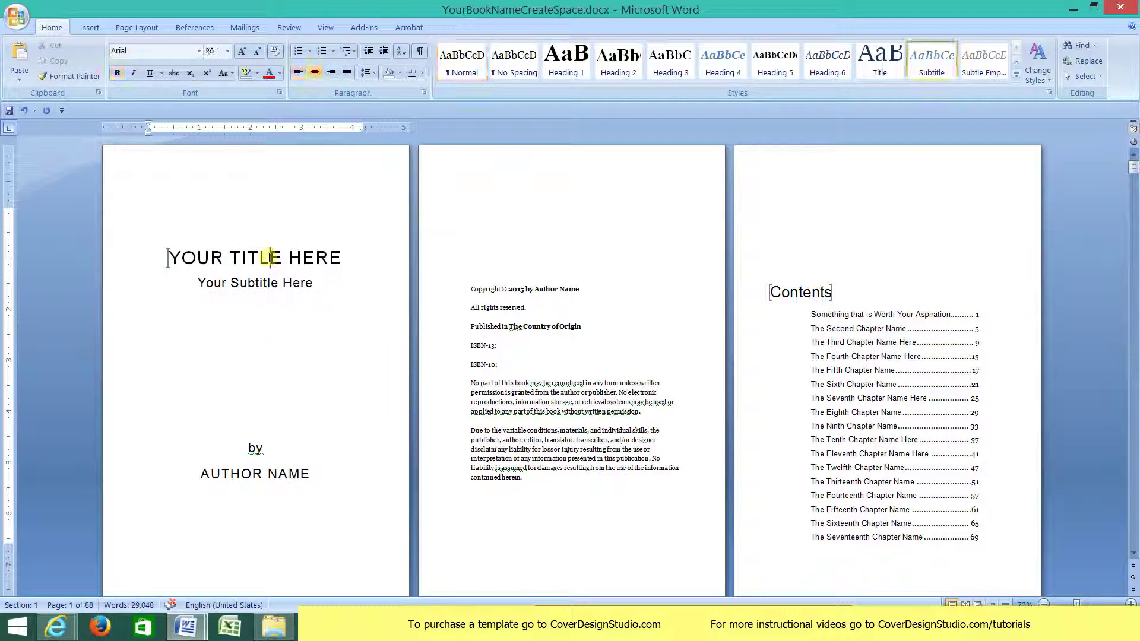
click(259, 397)
key(BackSpace)
key(BackSpace)
key(BackSpace)
key(BackSpace)
key(BackSpace)
key(BackSpace)
key(BackSpace)
key(BackSpace)
key(BackSpace)
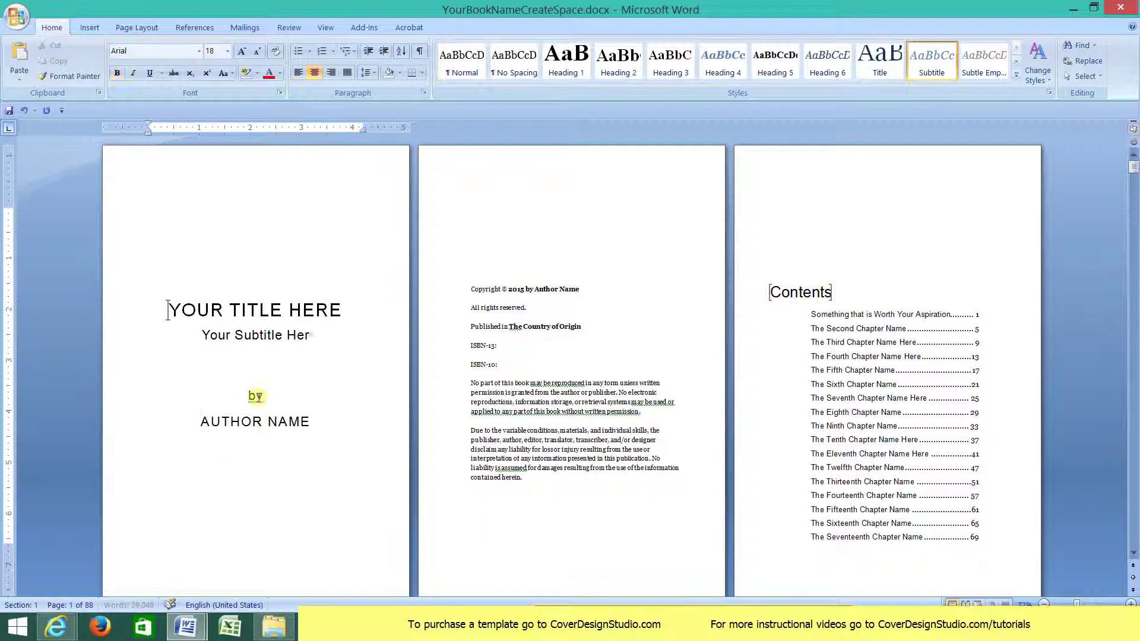
key(Return)
key(Return)
key(Return)
key(Return)
key(Return)
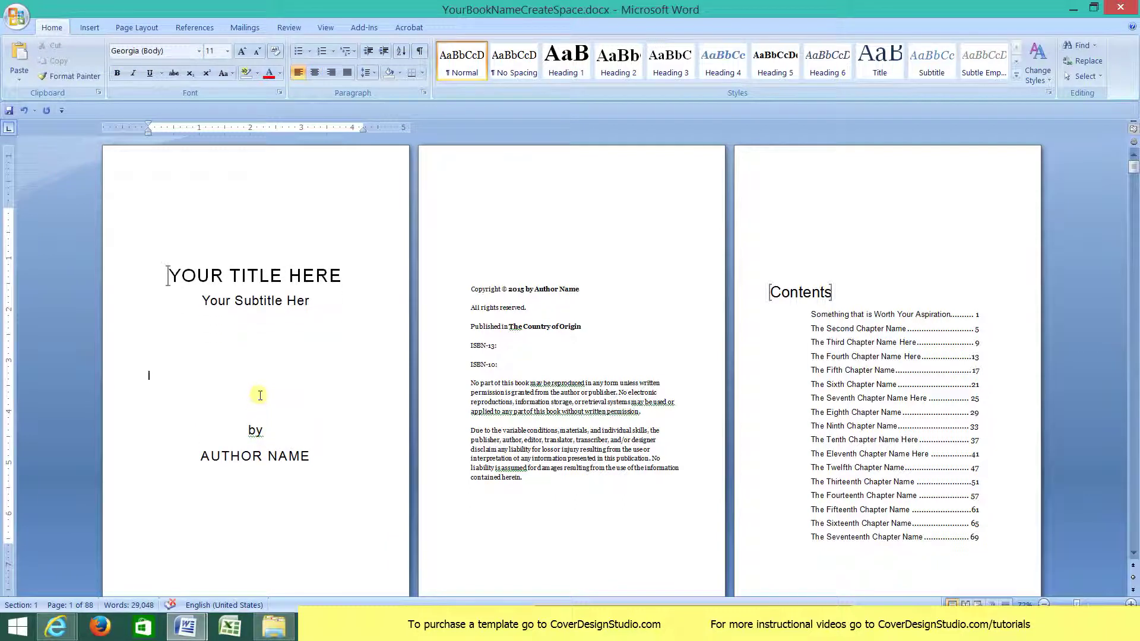
click(315, 301)
text(e)
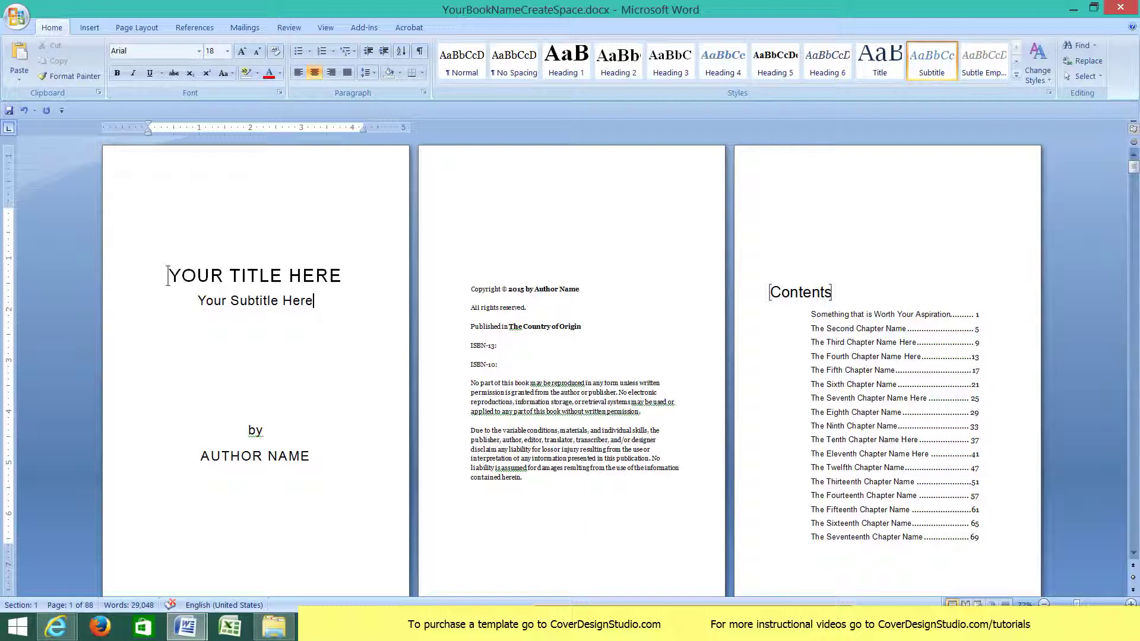
Step: Undo the stray blank page and Format Painter the title page's empty line
click(280, 373)
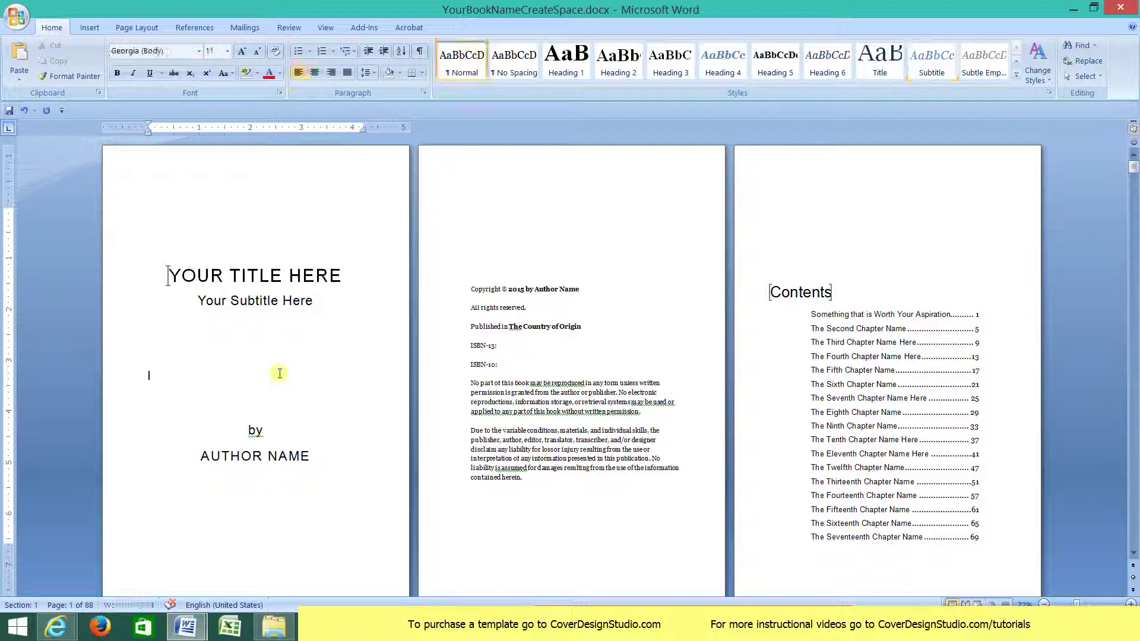
key(Return)
key(Return)
key(Return)
key(Return)
key(Return)
key(Return)
key(Return)
key(Return)
key(Return)
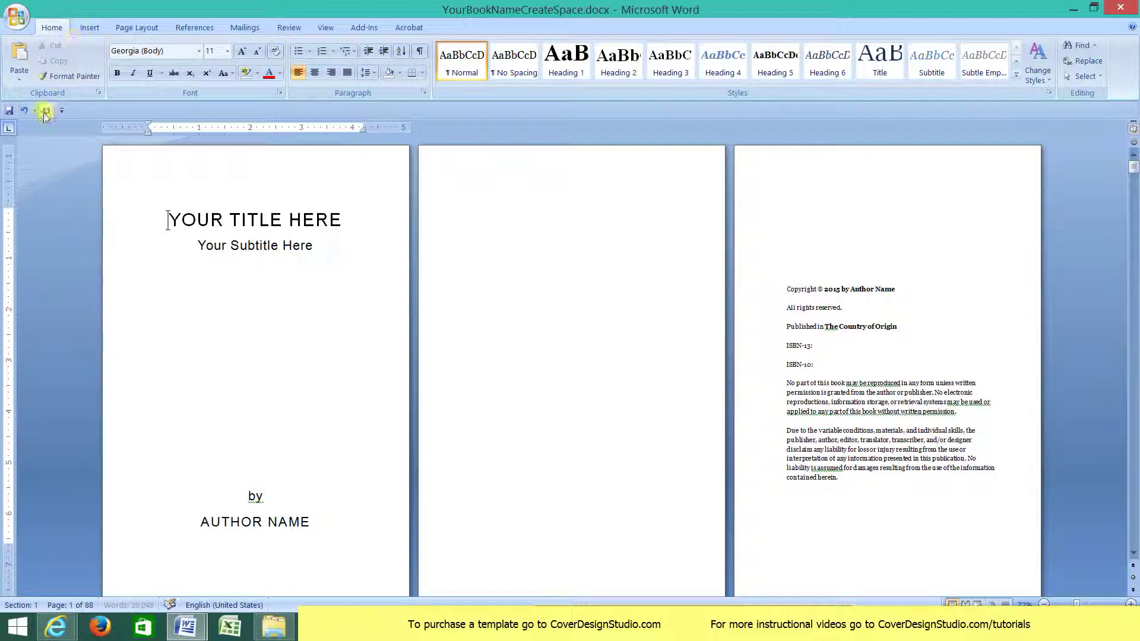
click(23, 111)
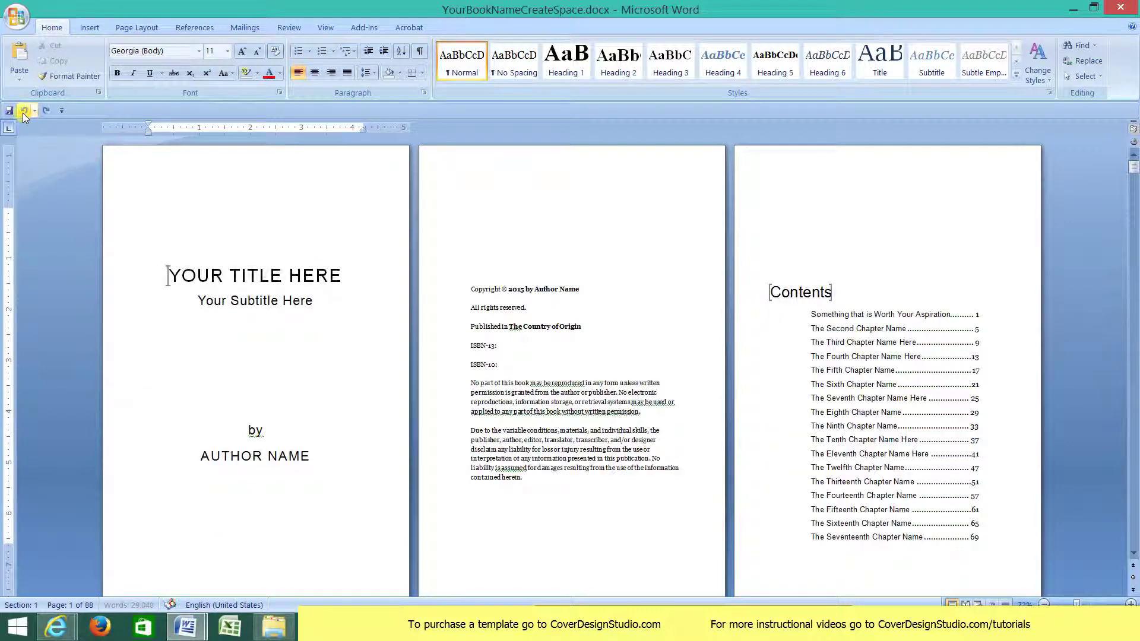
click(68, 76)
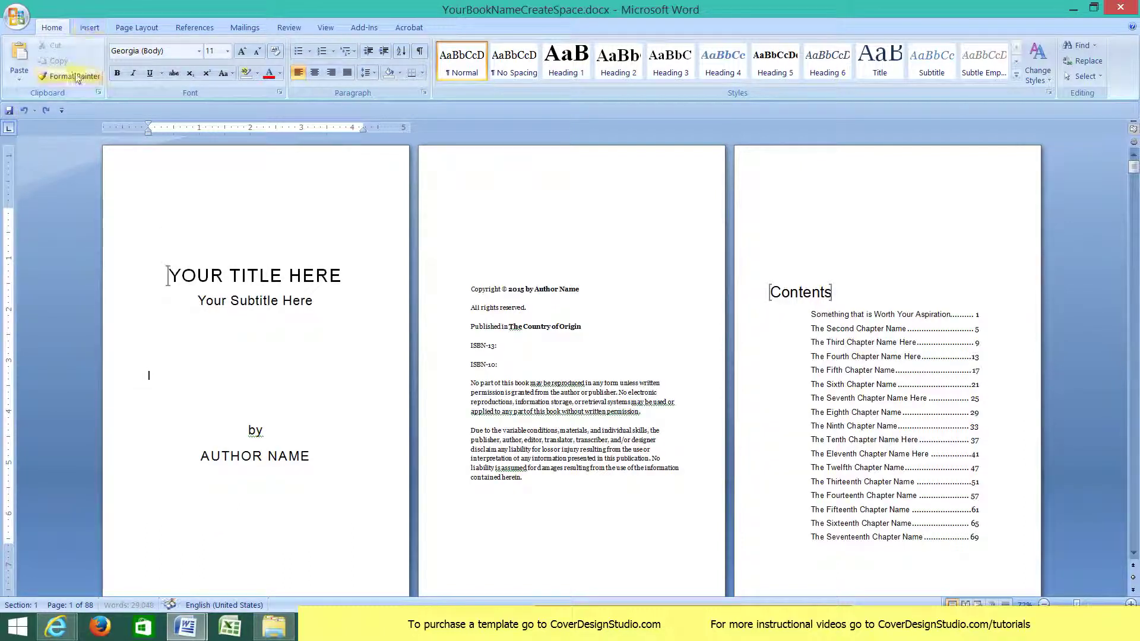
click(254, 367)
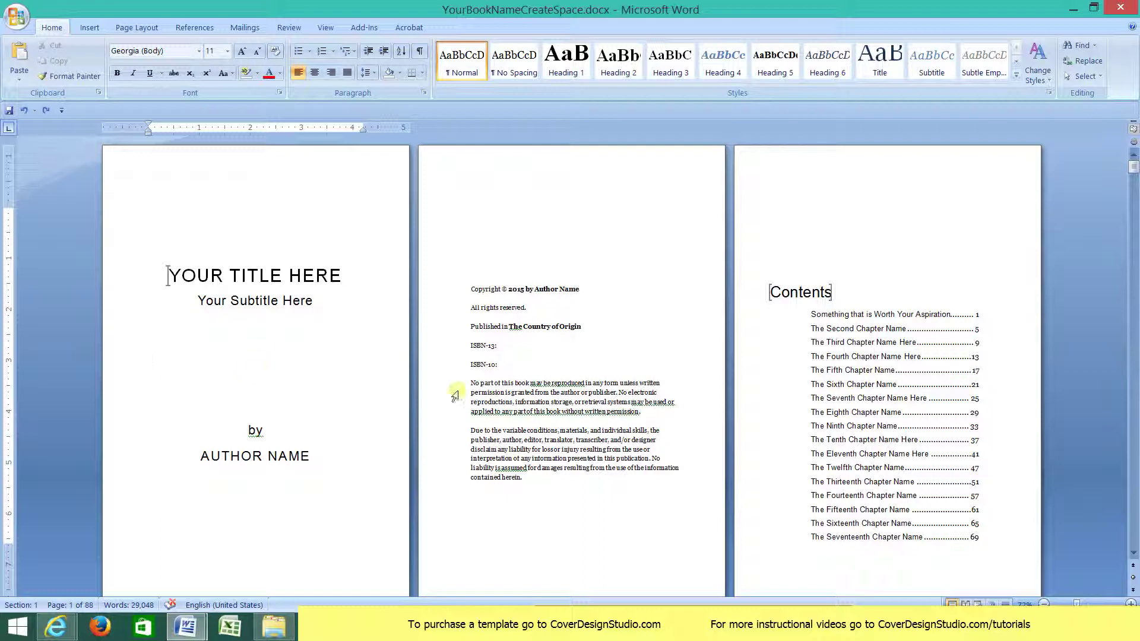
Step: Zoom in on the copyright page and highlight the year/author, Country of Origin and ISBN placeholders
click(559, 354)
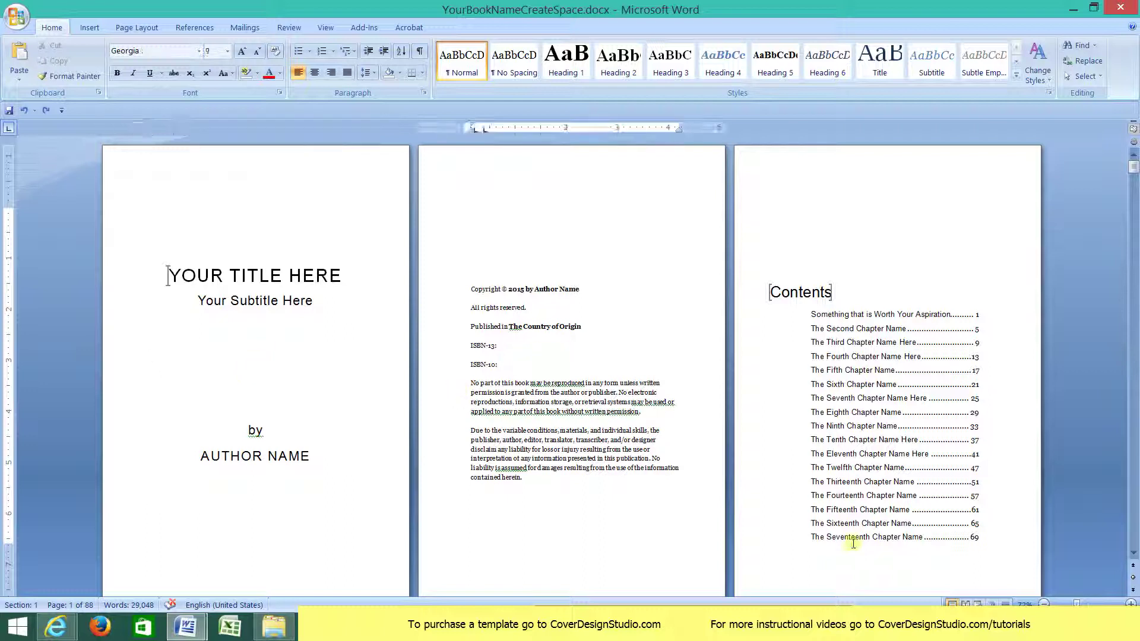
click(1085, 604)
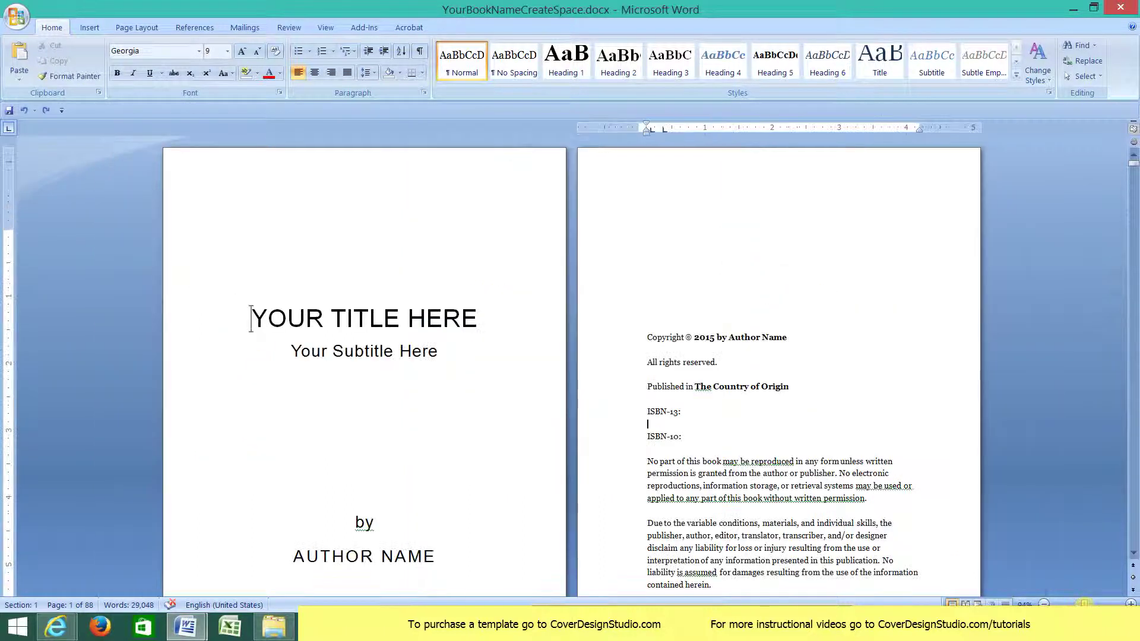
scroll(1133, 552, down, 3)
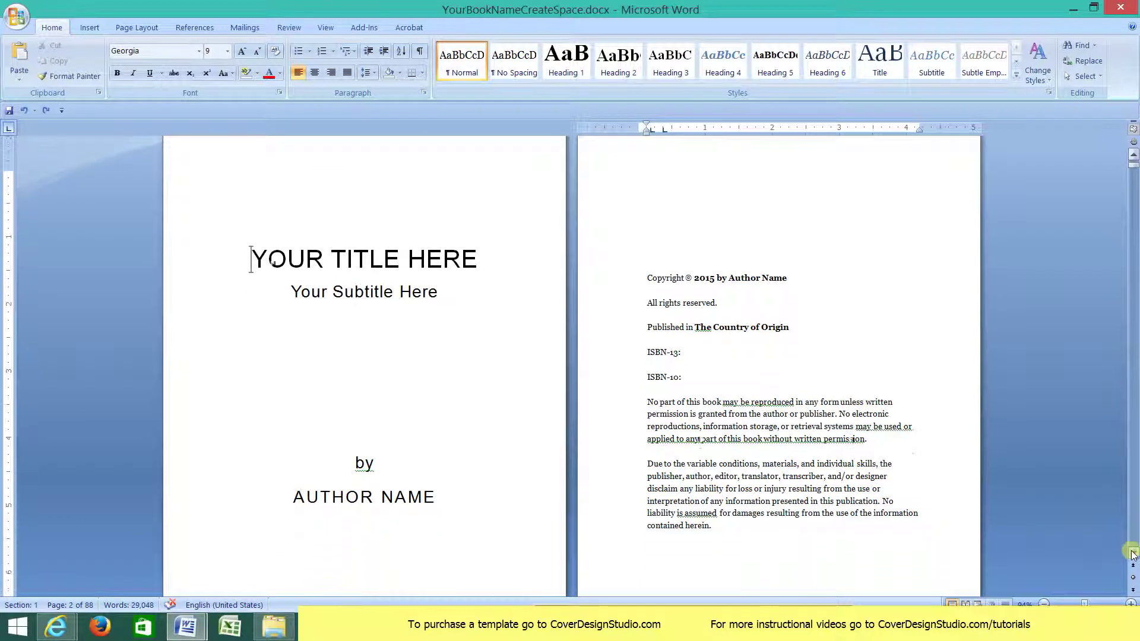
click(1133, 555)
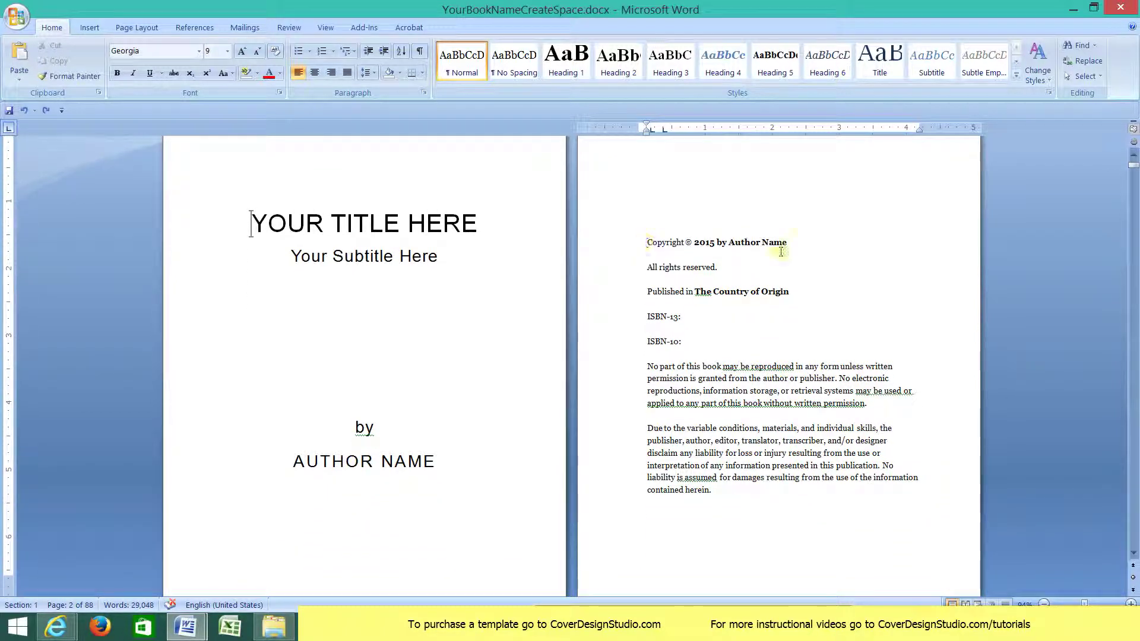
drag(788, 242, 704, 245)
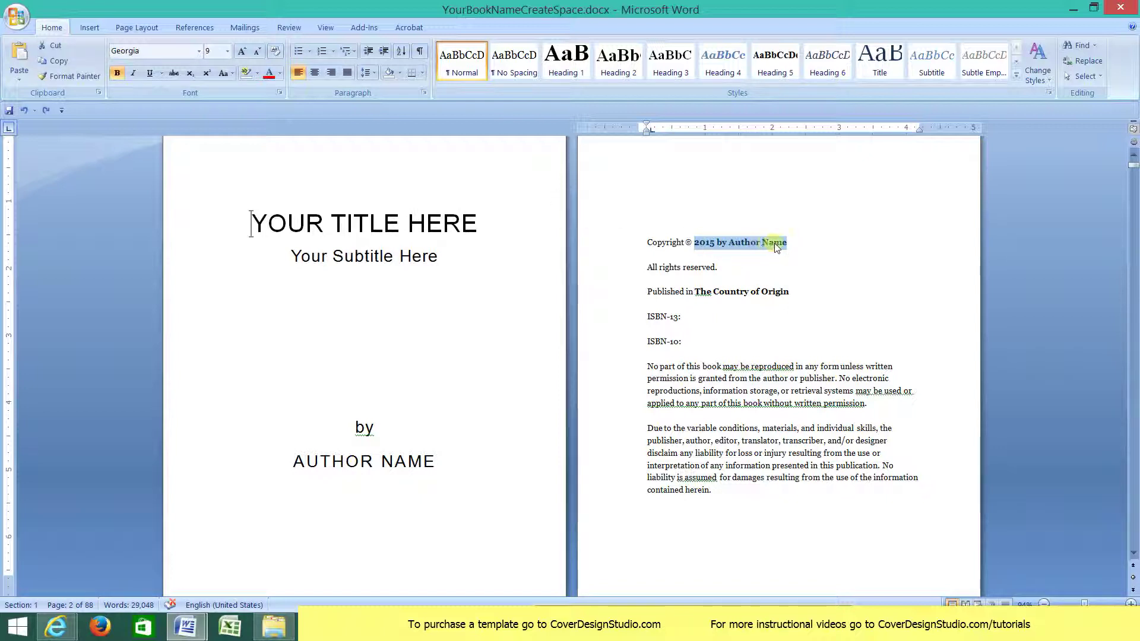
click(735, 267)
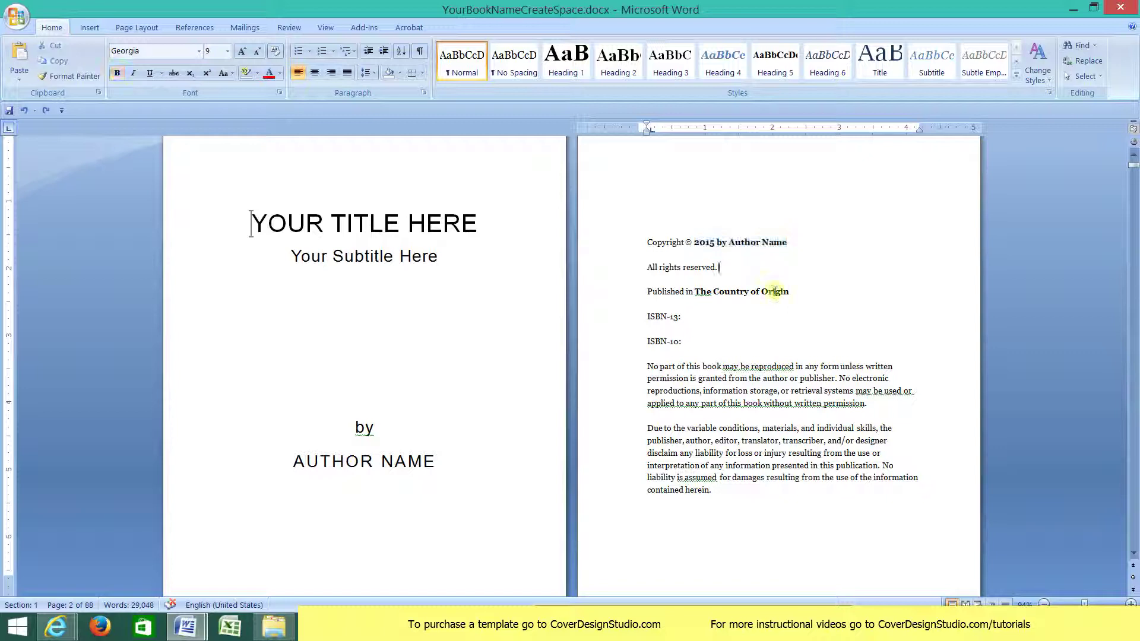
drag(801, 293, 700, 292)
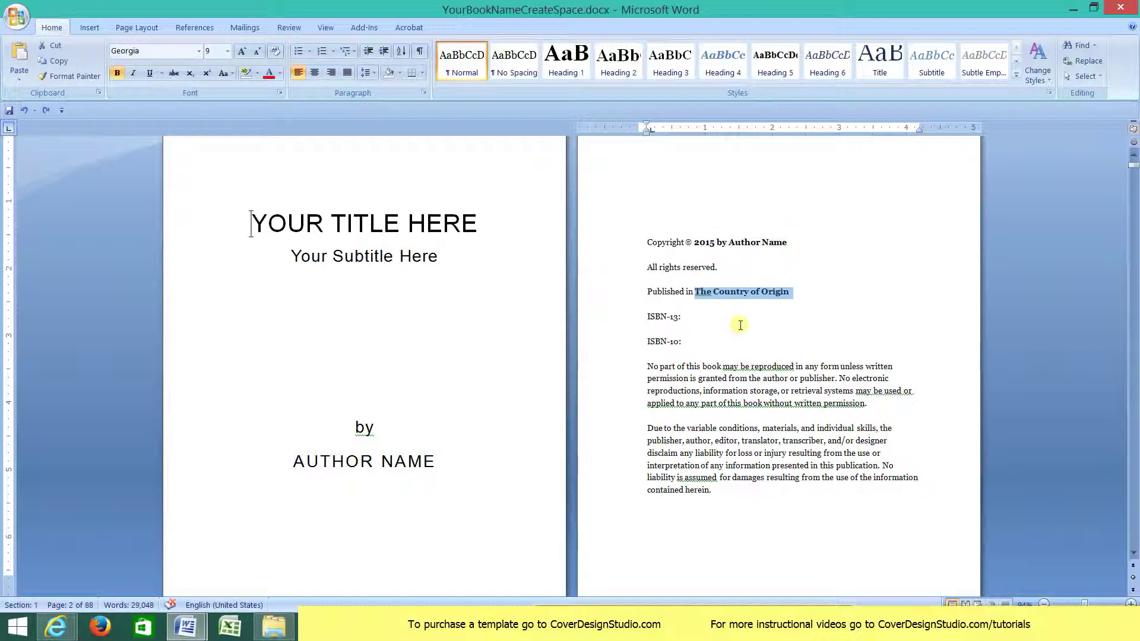
click(687, 342)
click(686, 320)
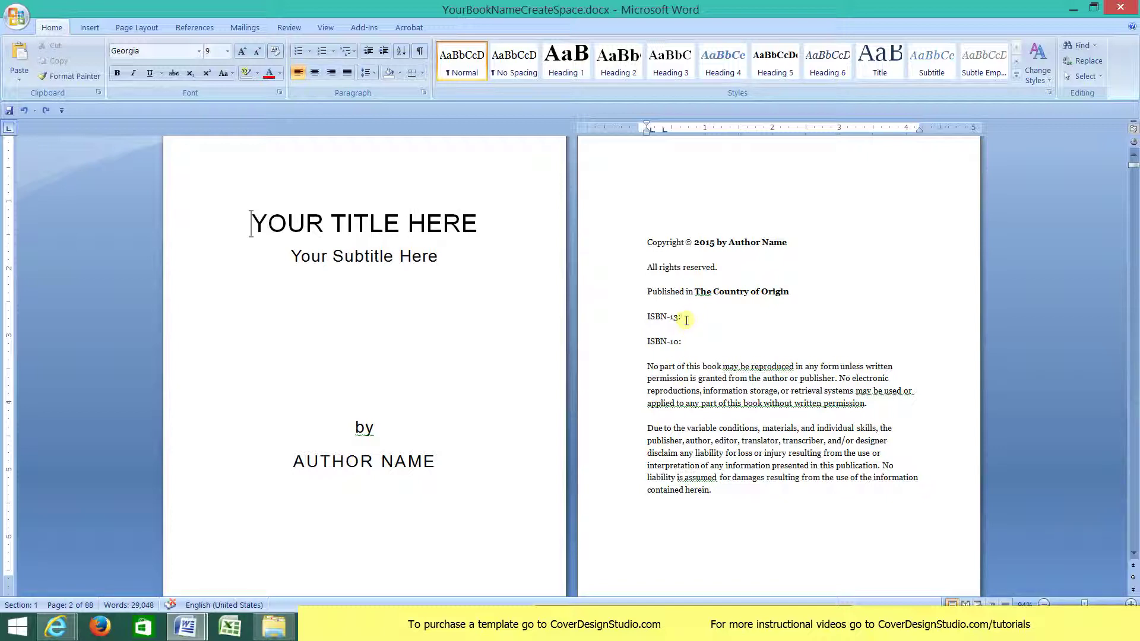
drag(688, 344, 643, 319)
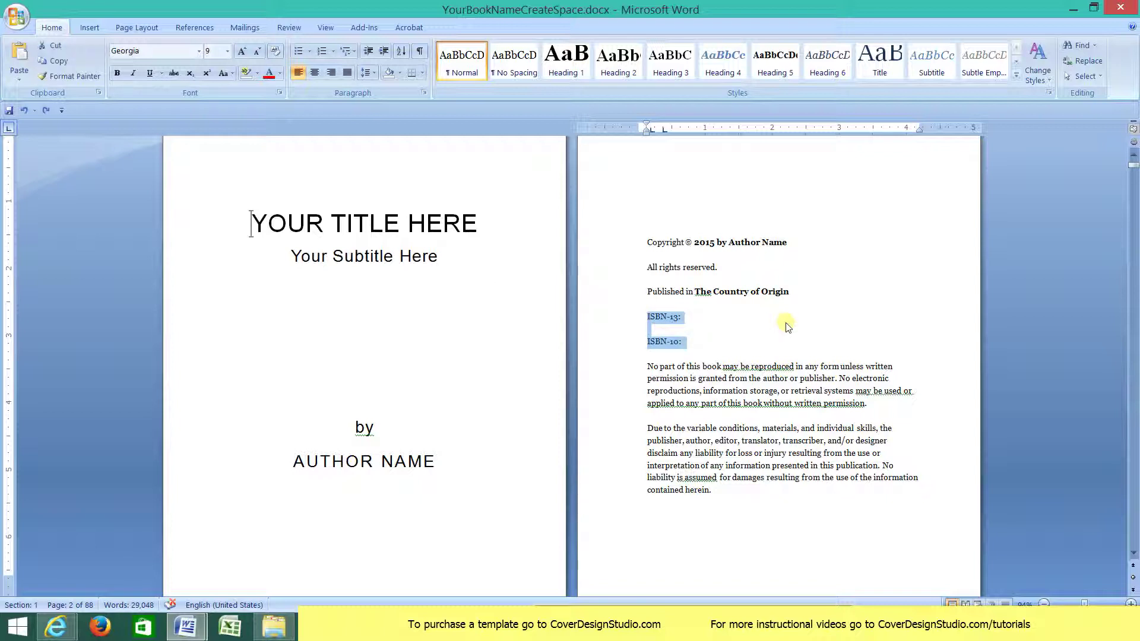
click(787, 392)
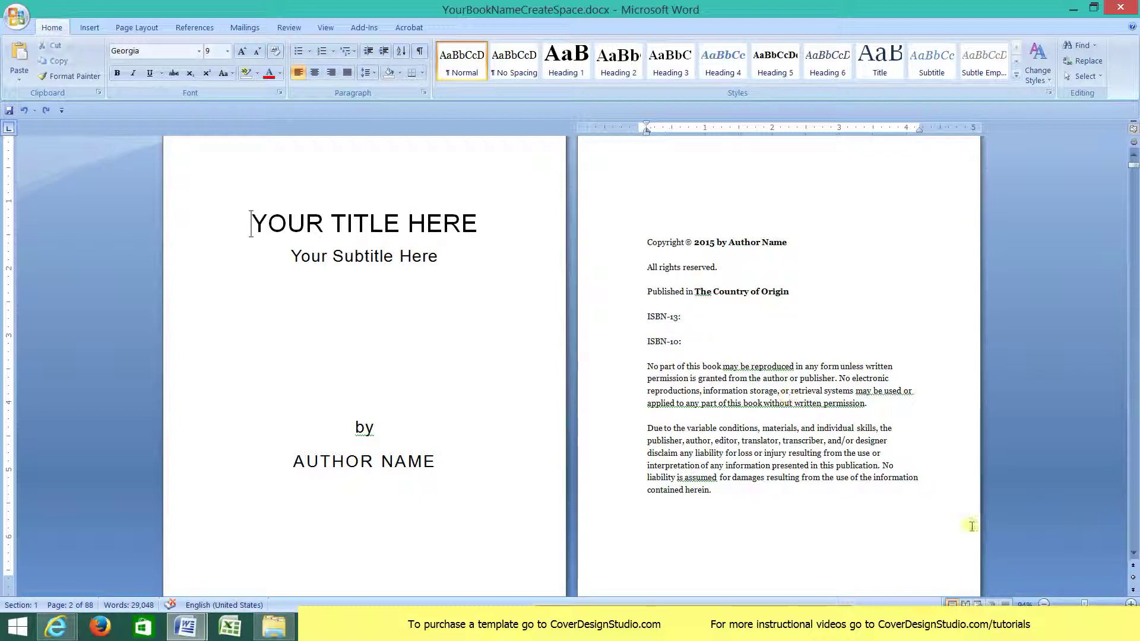
click(1133, 553)
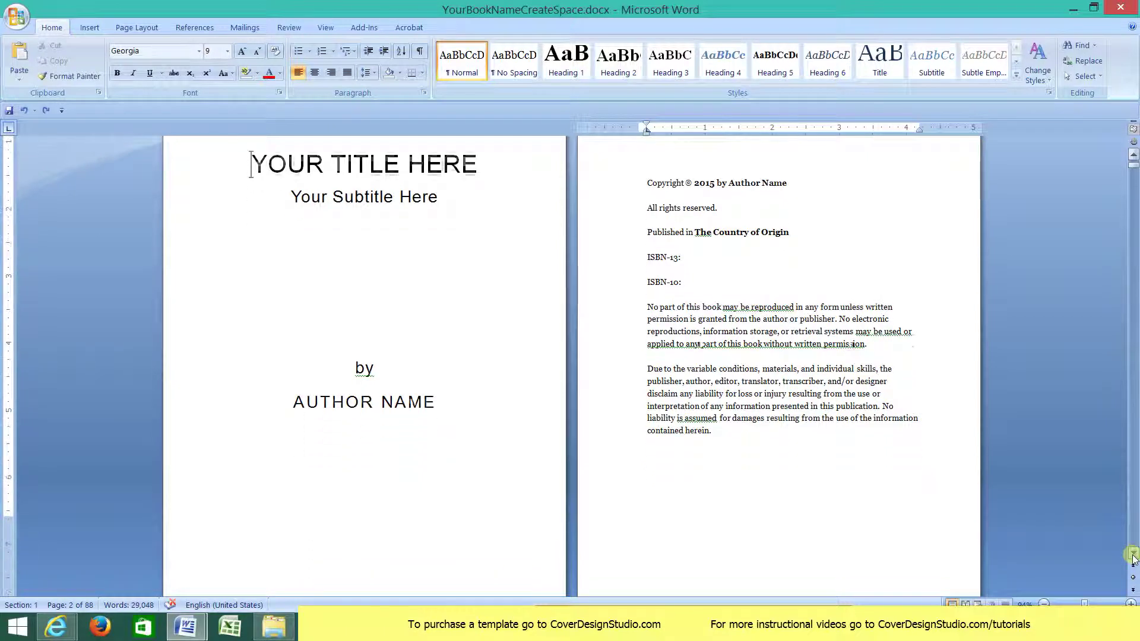
Step: Insert a new line 'You can start typing.' after the permission sentence
click(911, 431)
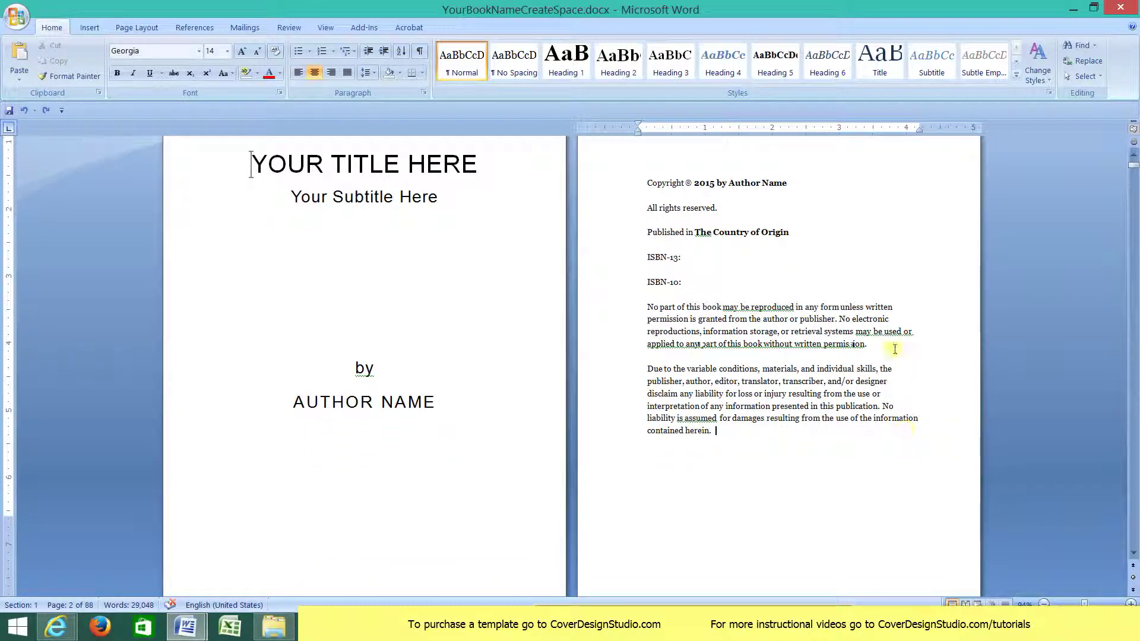
click(893, 344)
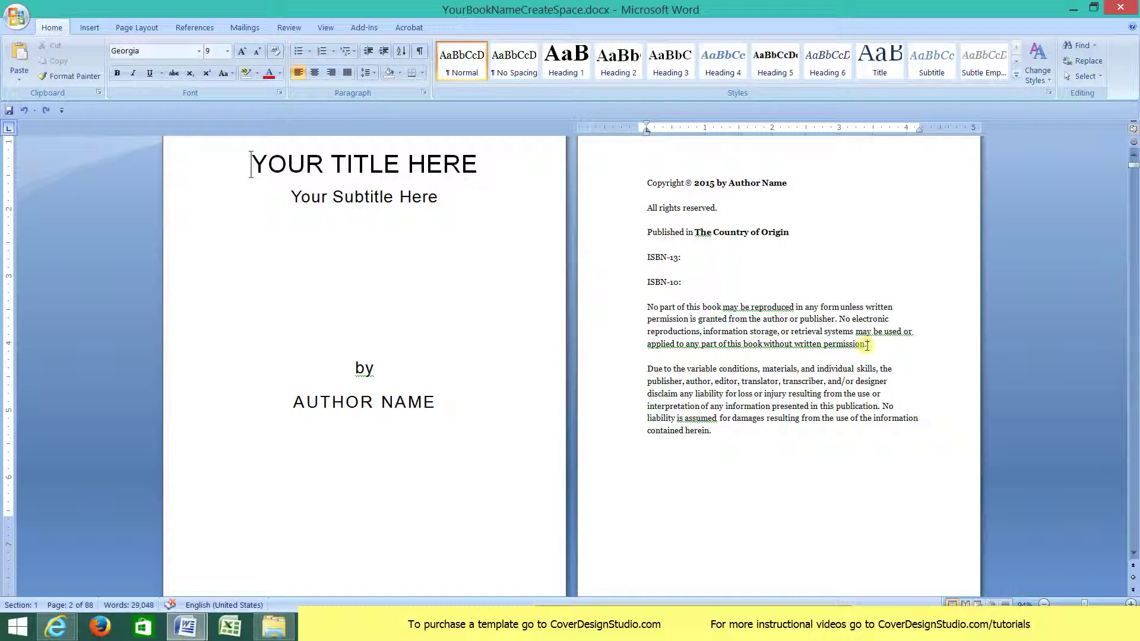
key(Return)
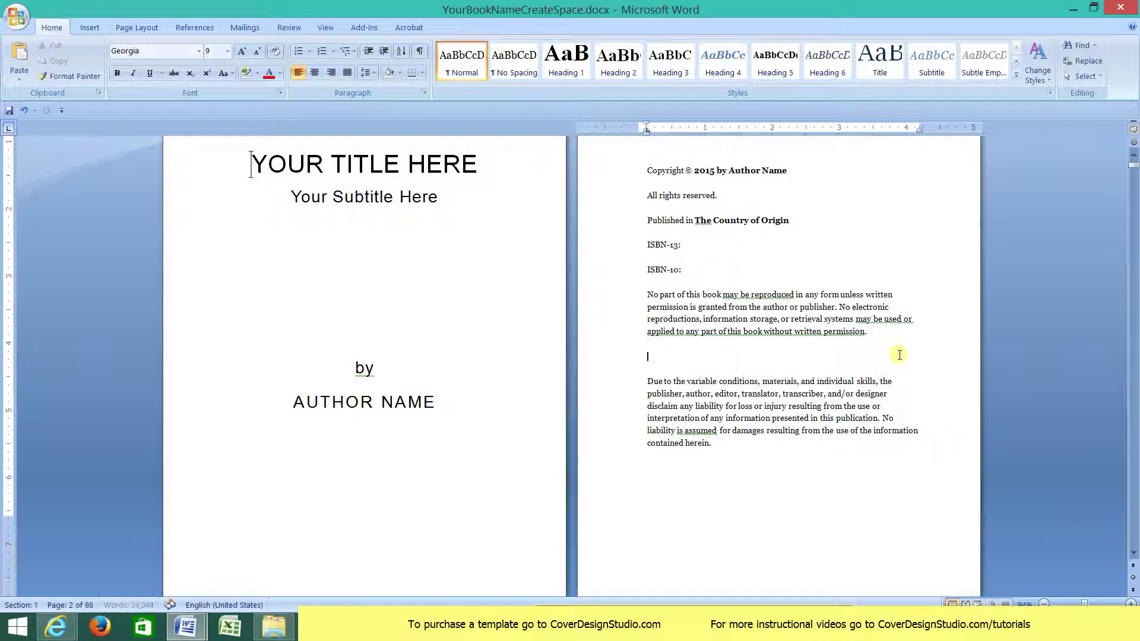
text(You can start typing.)
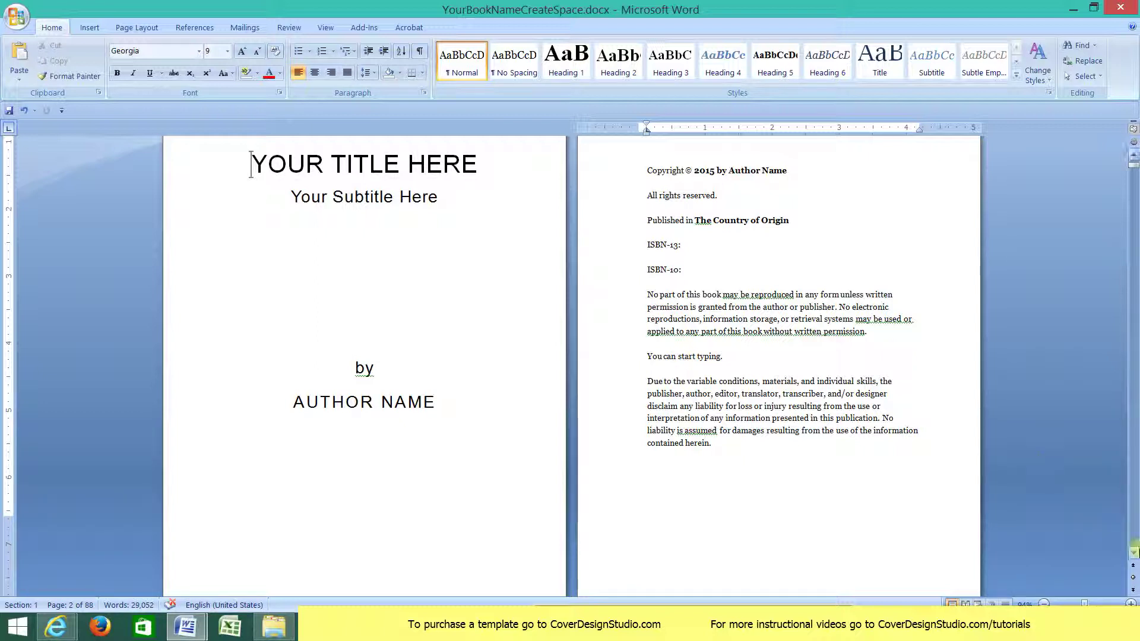
Step: Save the document, then jump from the Contents page's entry to Chapter One
click(16, 10)
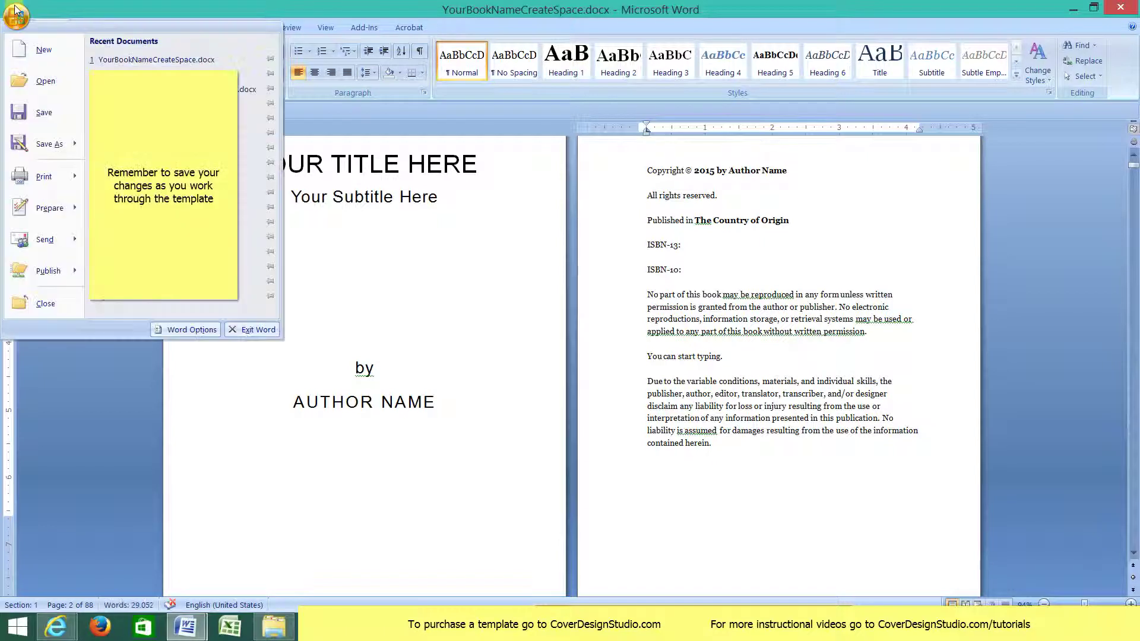
click(39, 113)
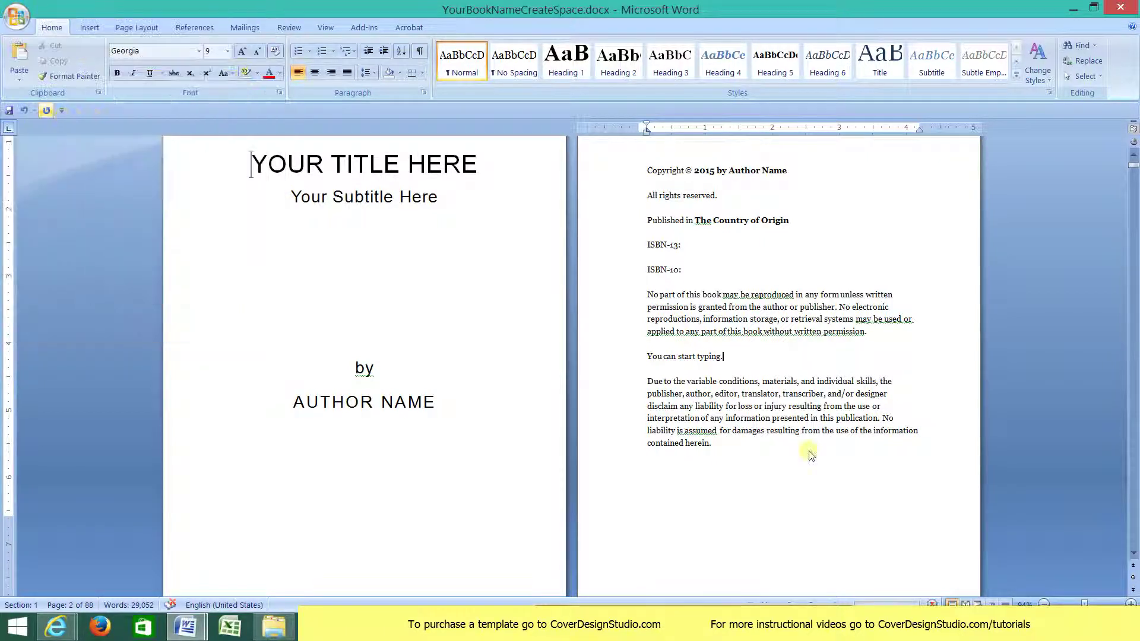
scroll(1134, 555, down, 10)
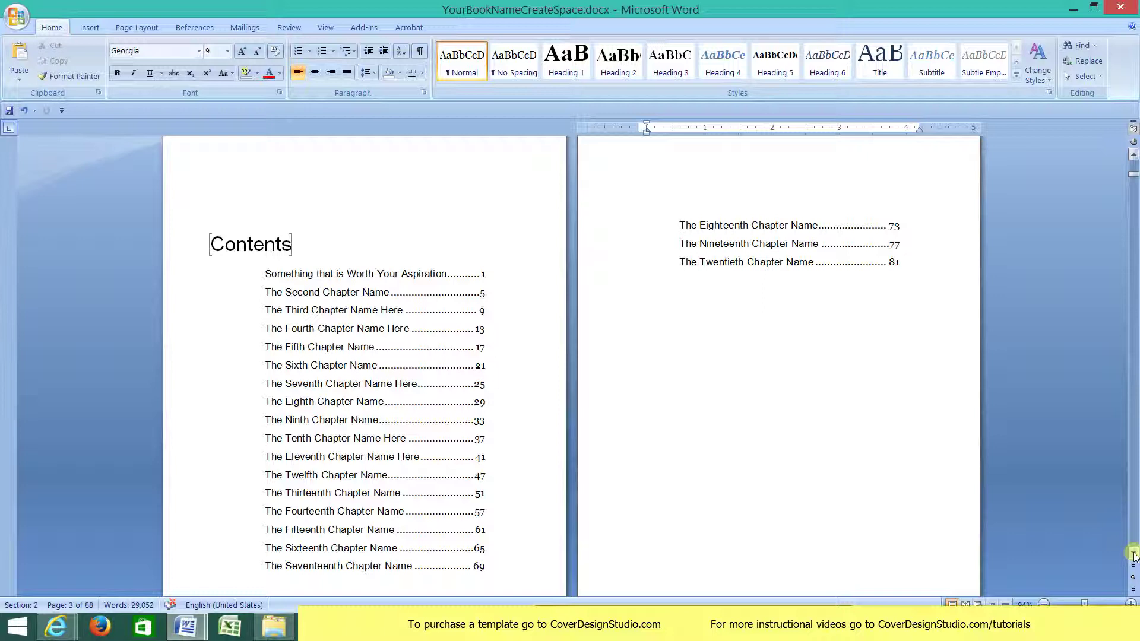
click(534, 567)
click(873, 196)
click(726, 262)
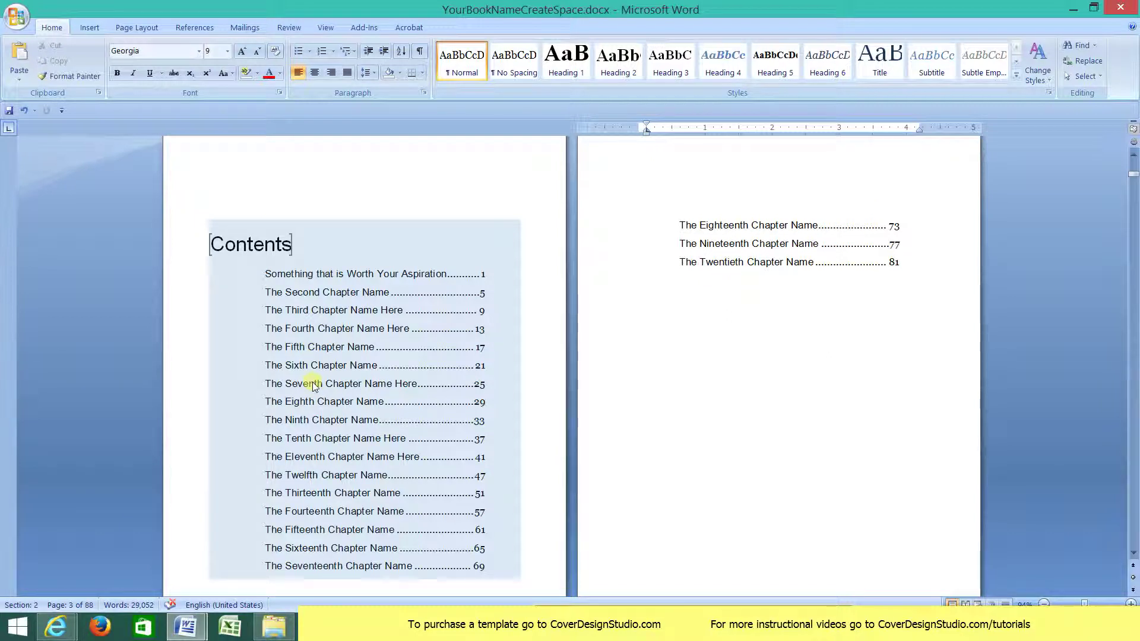
ctrl+click(438, 333)
Step: Retype the Chapter One heading as 'Type in Your Own Chapter Name Here', undoing an accidental paragraph merge
click(1133, 553)
click(1133, 554)
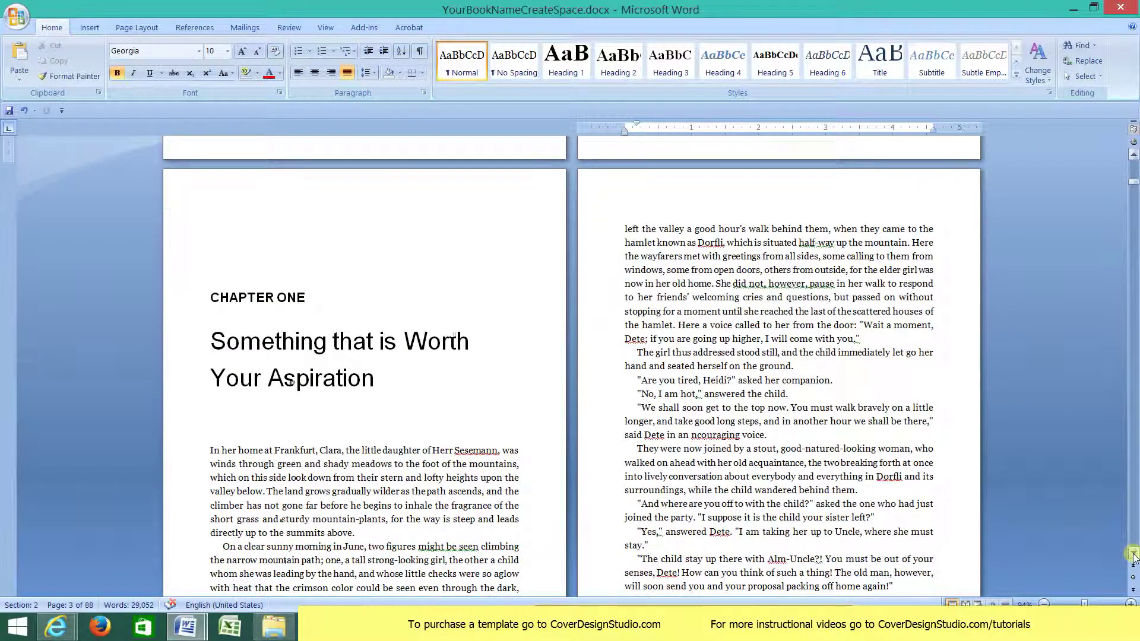
click(1133, 553)
click(1133, 554)
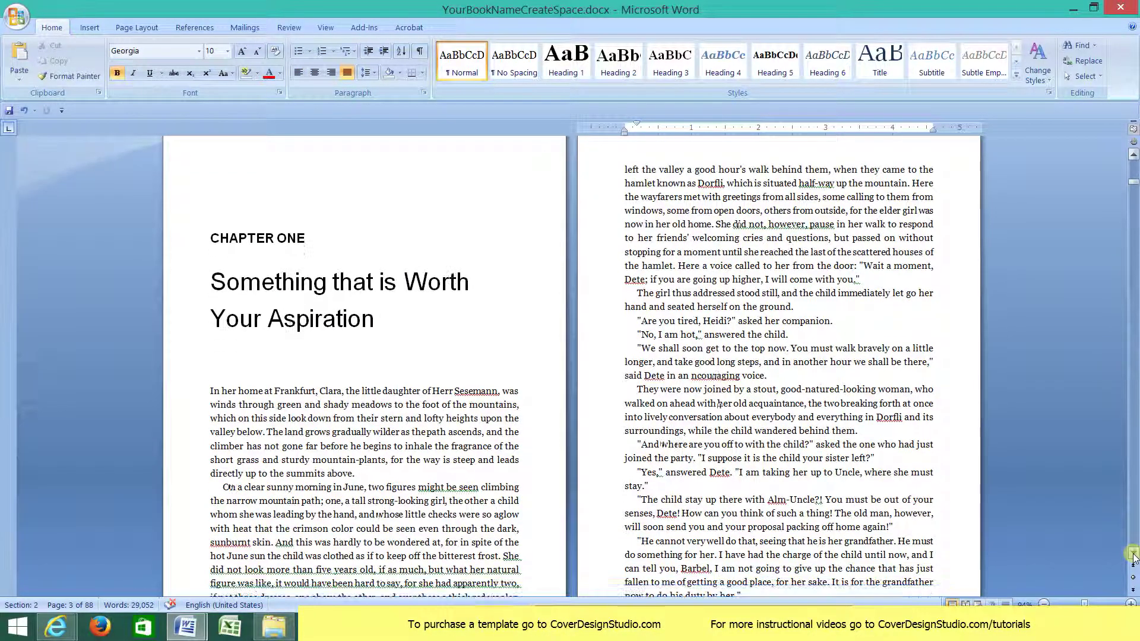
click(1133, 553)
click(1133, 554)
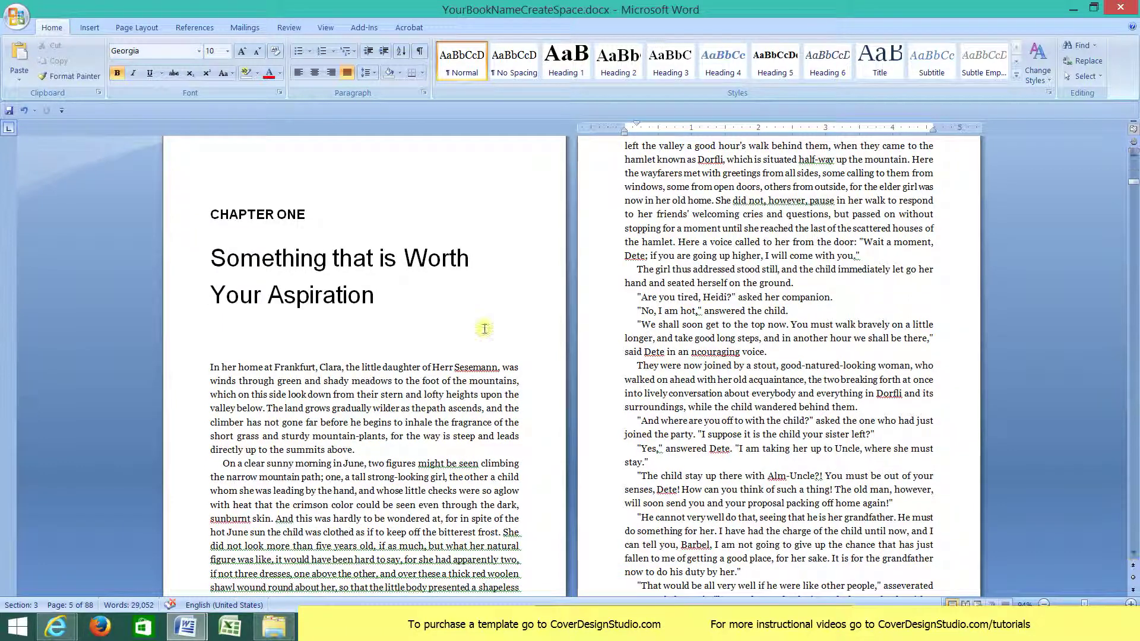
click(374, 300)
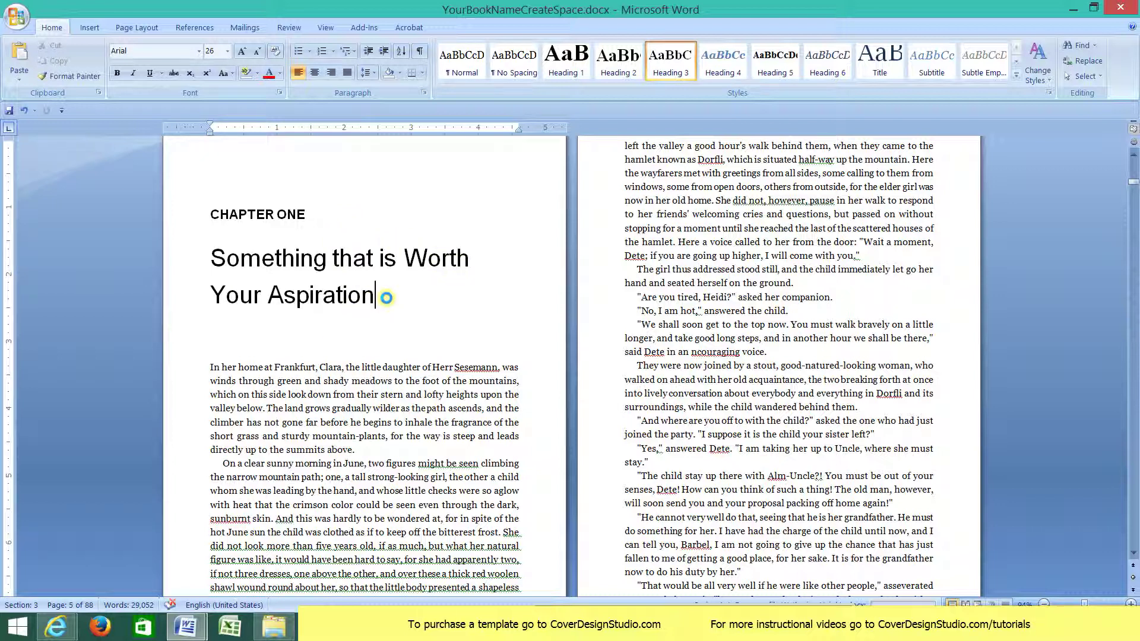
double_click(193, 267)
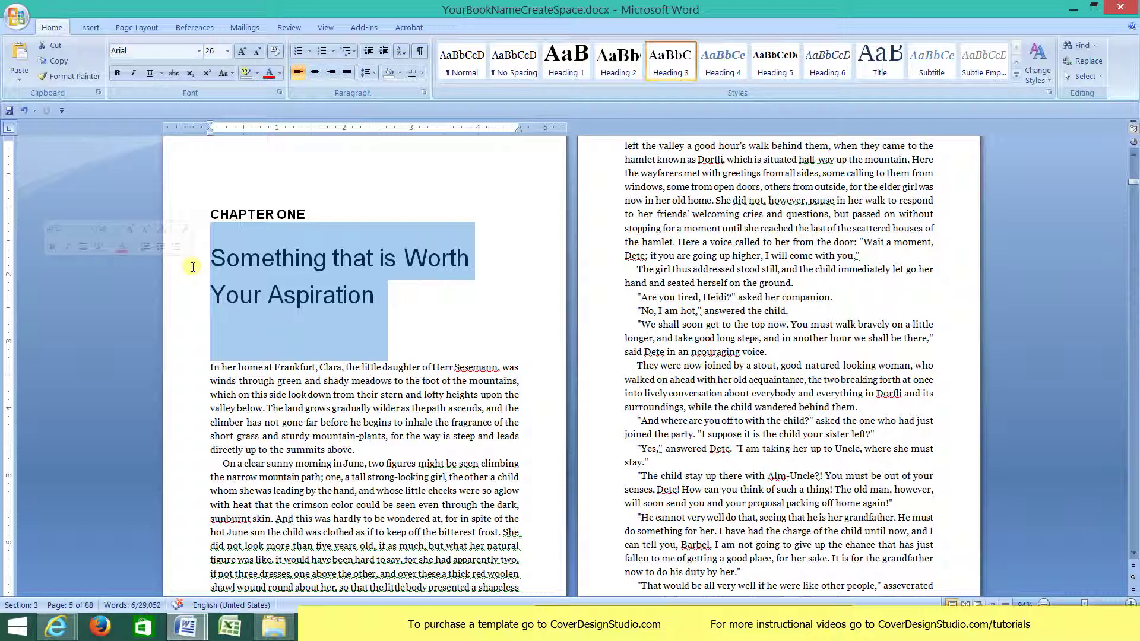
text(Type in Your)
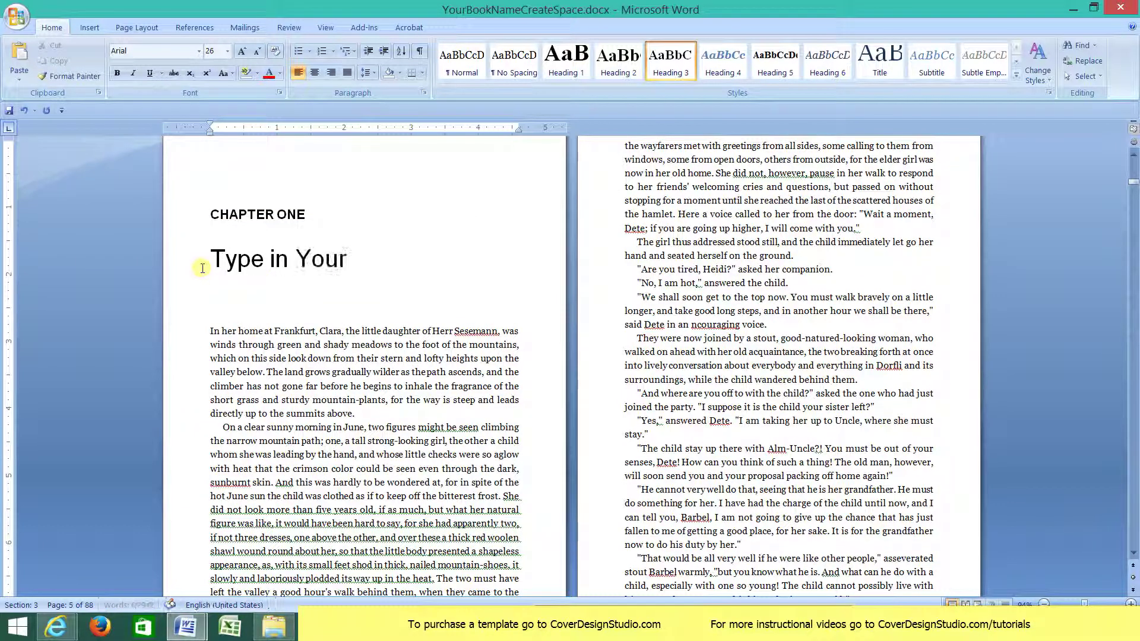
text( Own Cha)
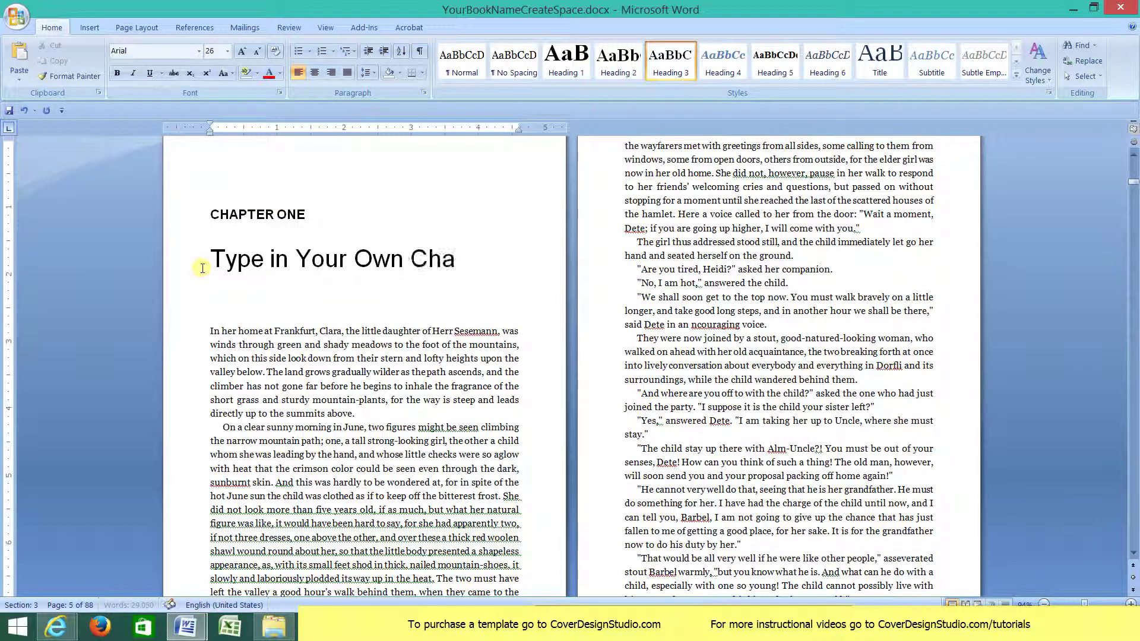
text(pter Name)
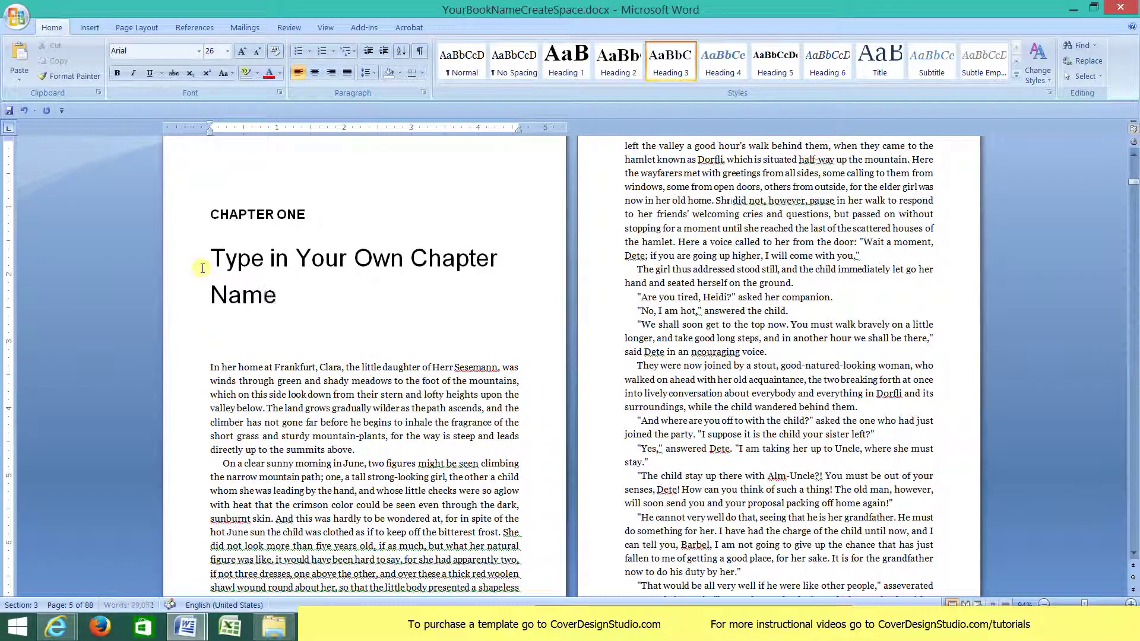
text( here)
key(BackSpace)
key(BackSpace)
key(BackSpace)
key(BackSpace)
key(BackSpace)
text(Here)
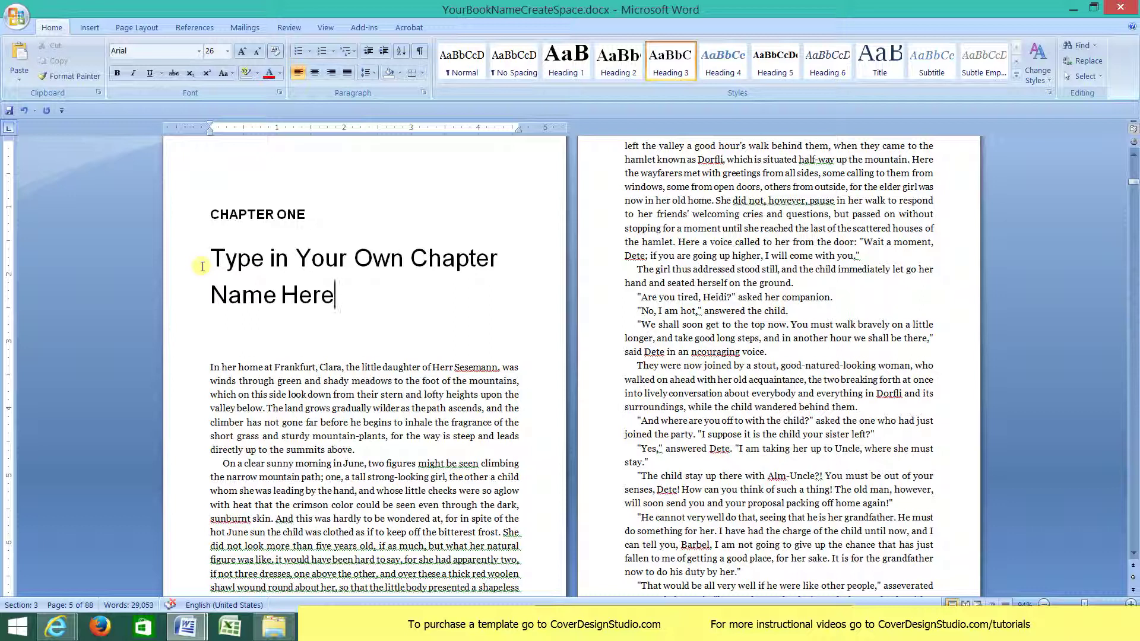
key(Delete)
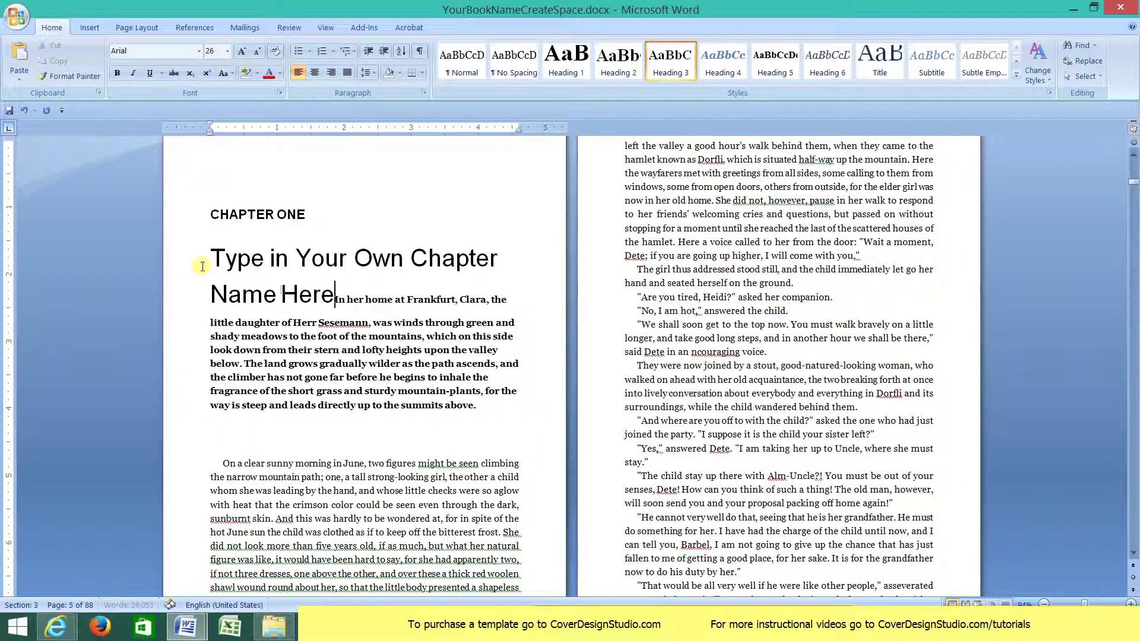
click(23, 109)
Step: Switch to Wuthering Heights.docx and copy its first chapter's text through page 3
click(388, 397)
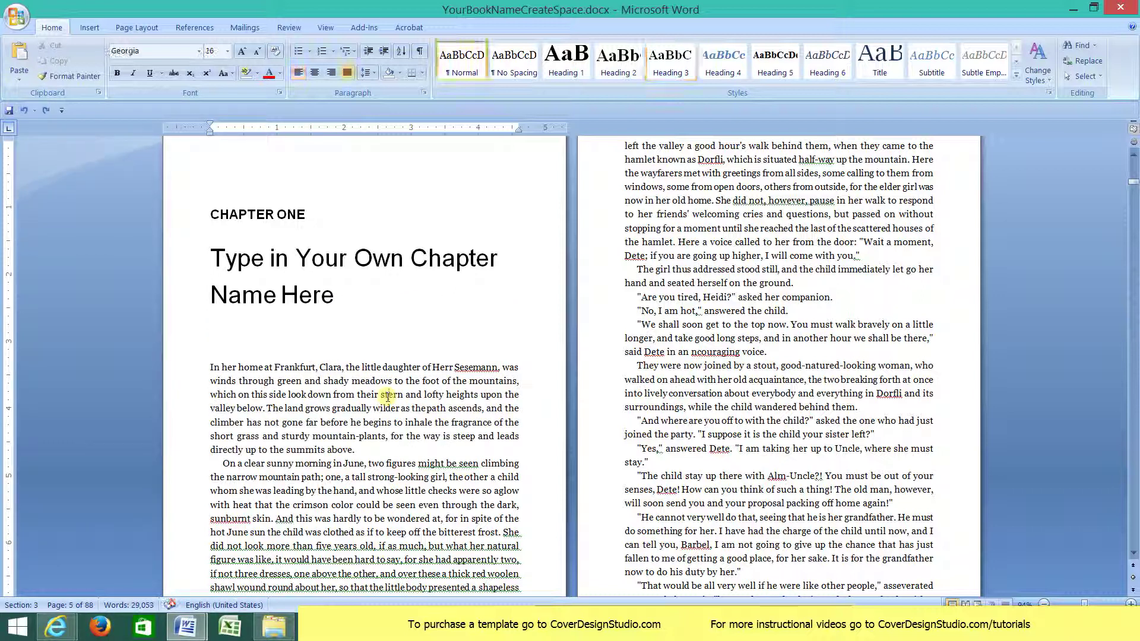
ctrl+scroll(388, 396, down, 4)
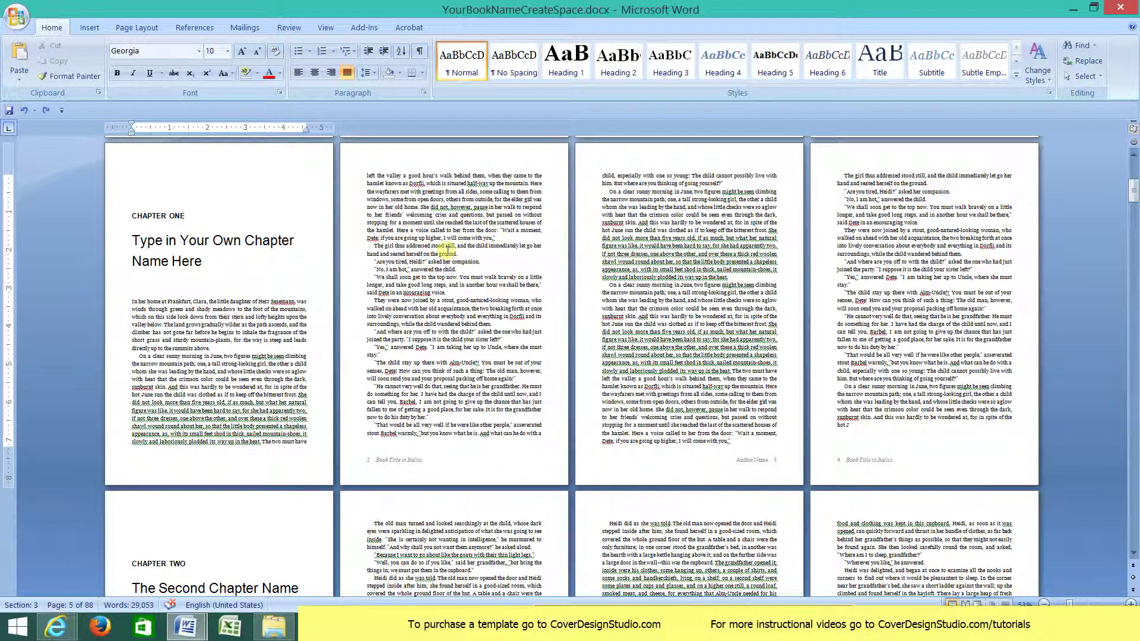
mouse_move(191, 629)
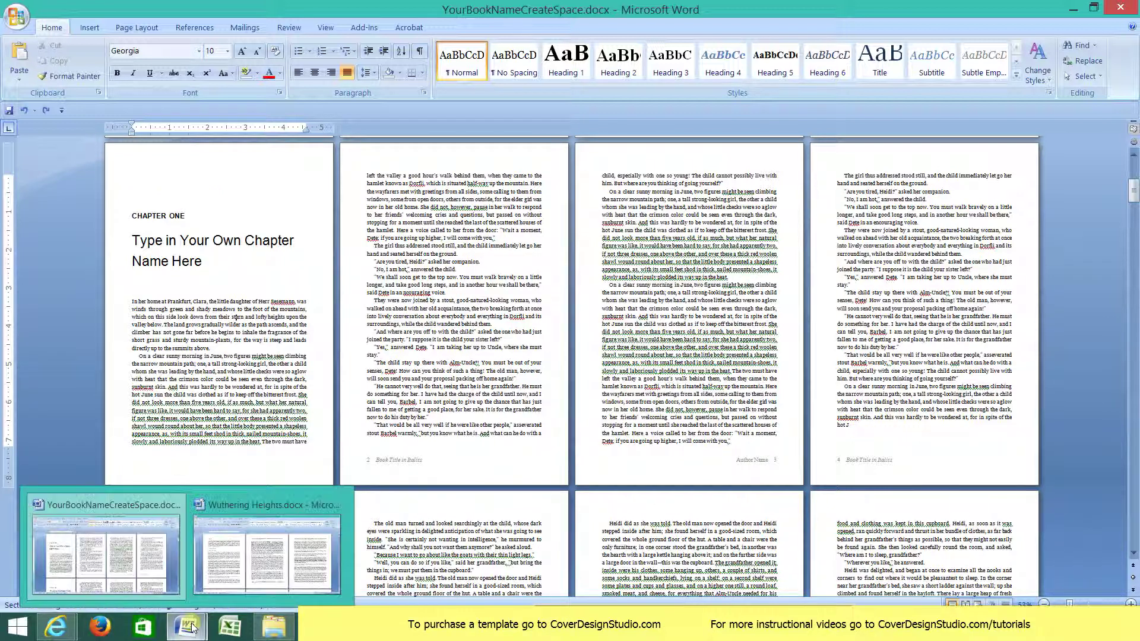
click(281, 558)
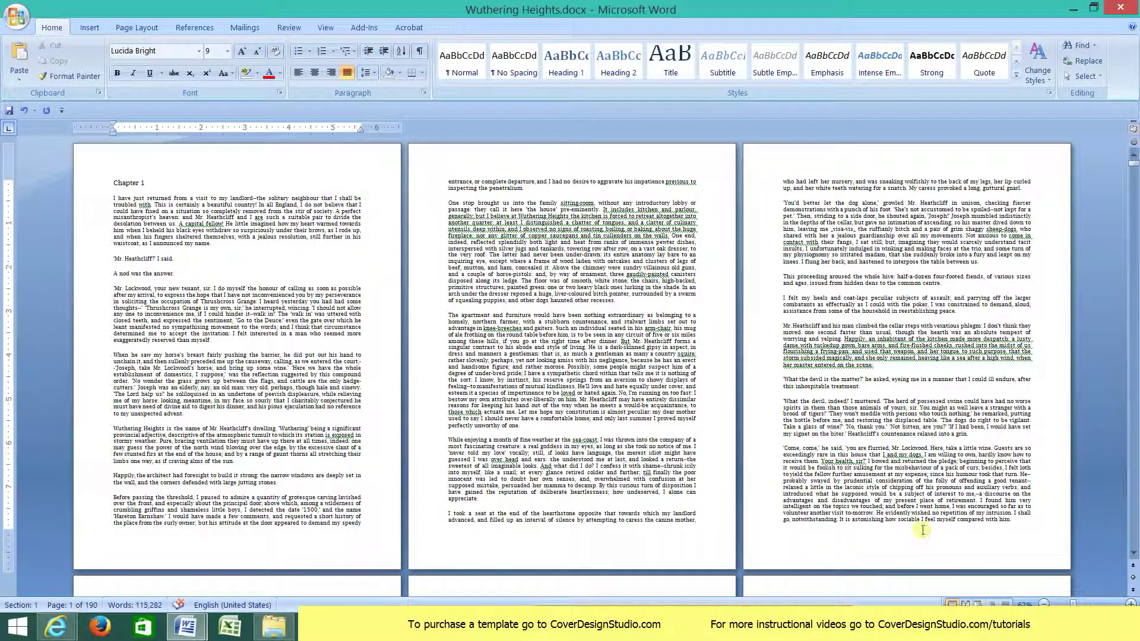
drag(1012, 521, 109, 201)
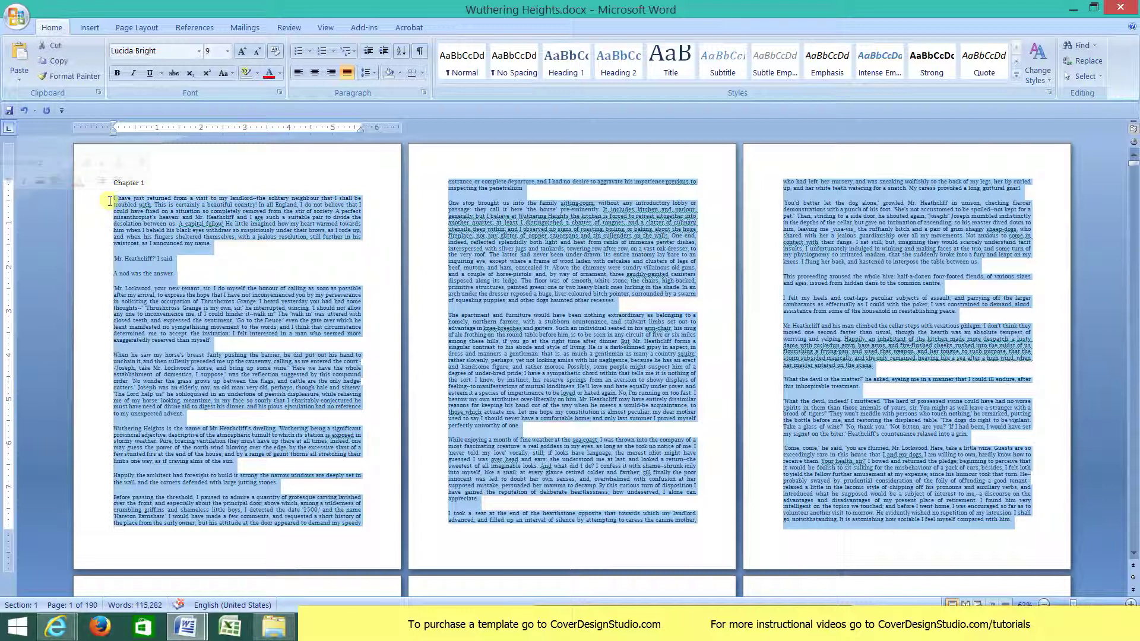
right_click(127, 209)
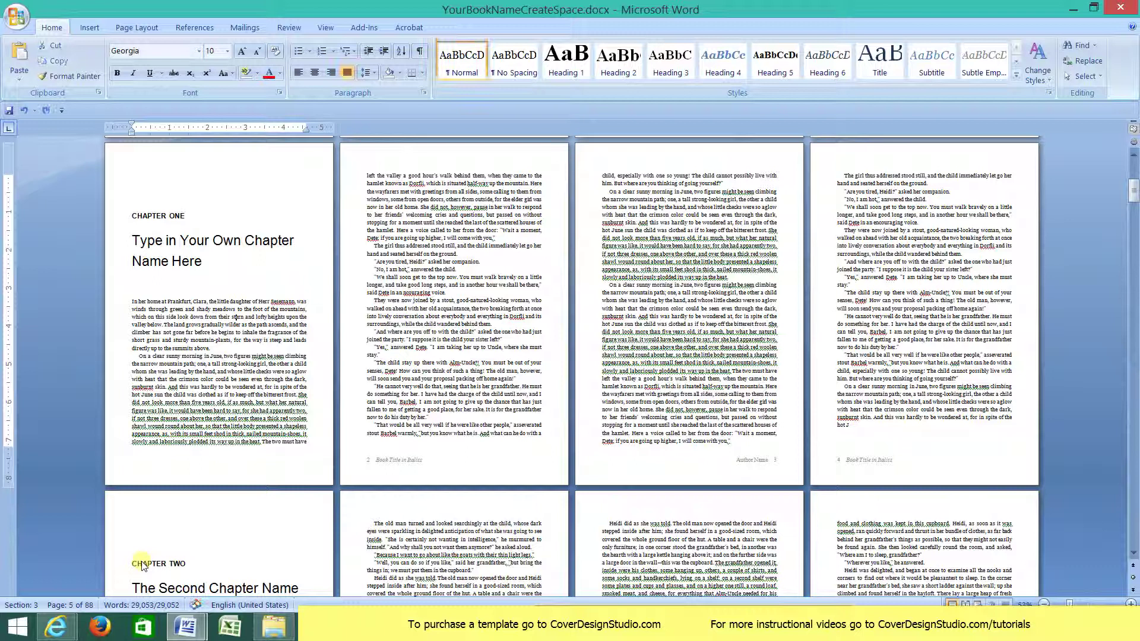
Step: Select all of chapter one's Heidi sample text and paste the Wuthering Heights chapter over it
click(451, 457)
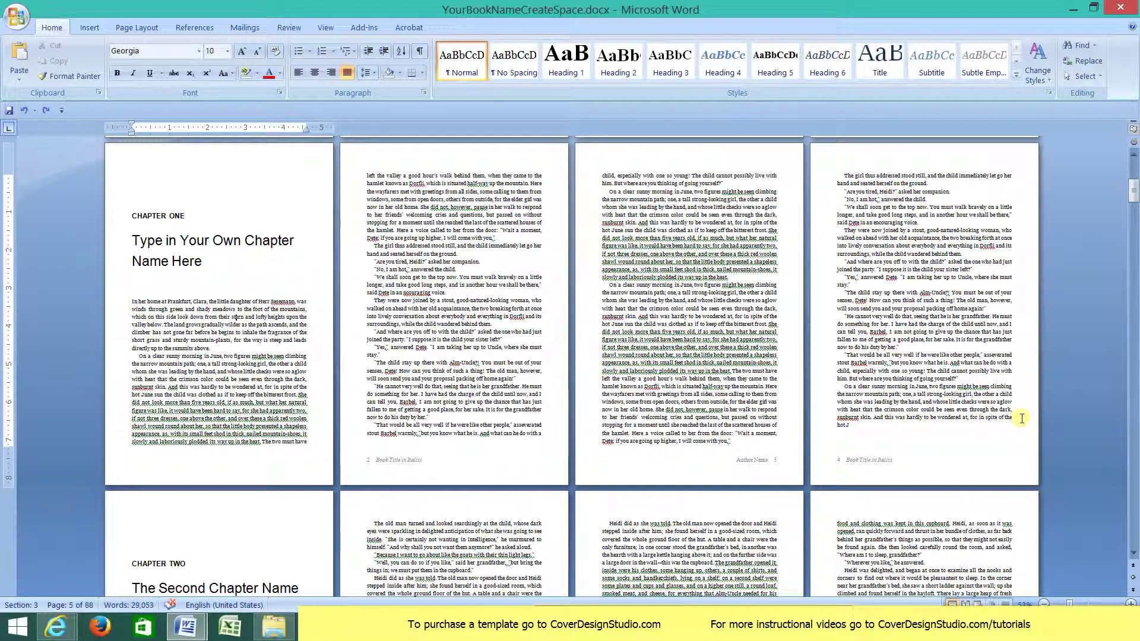
drag(1022, 418, 851, 355)
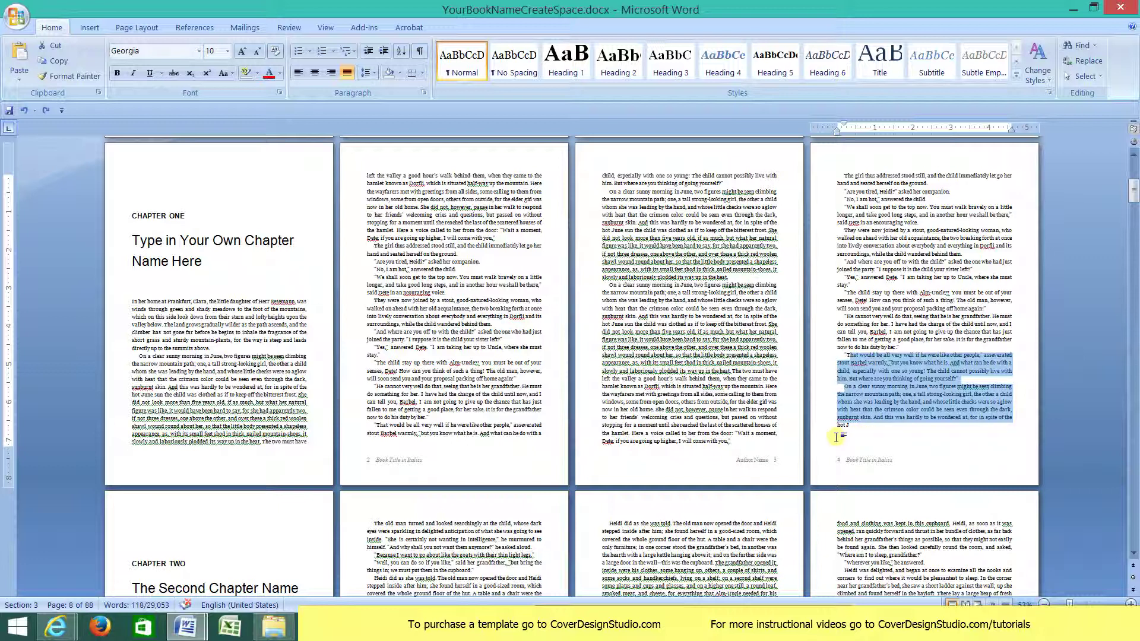
click(1014, 418)
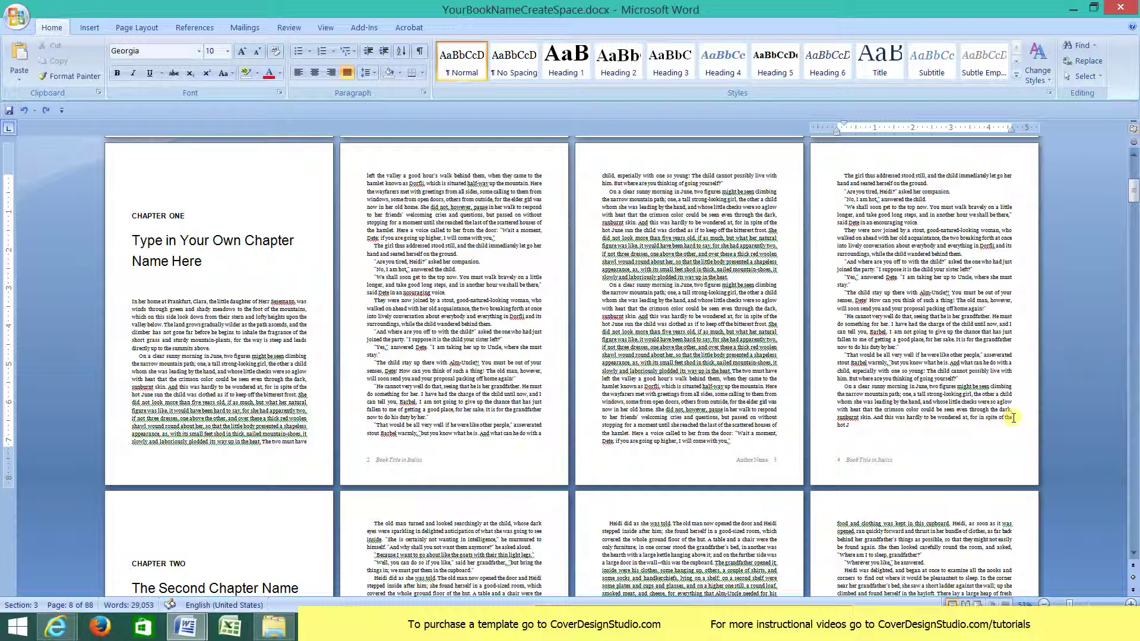
drag(1013, 417, 130, 303)
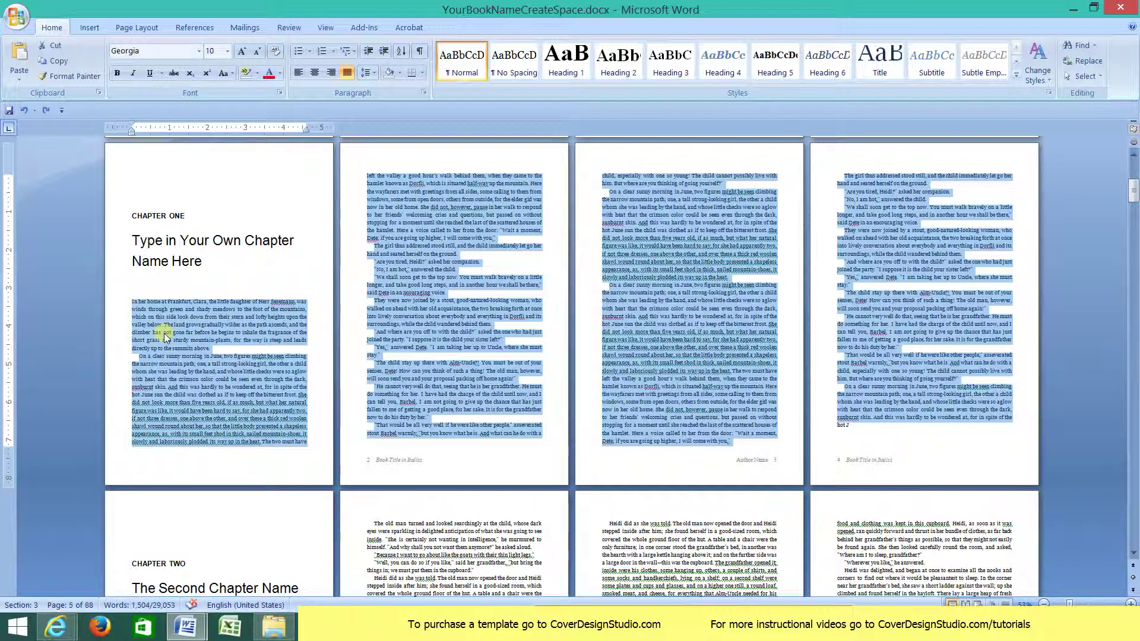
right_click(166, 338)
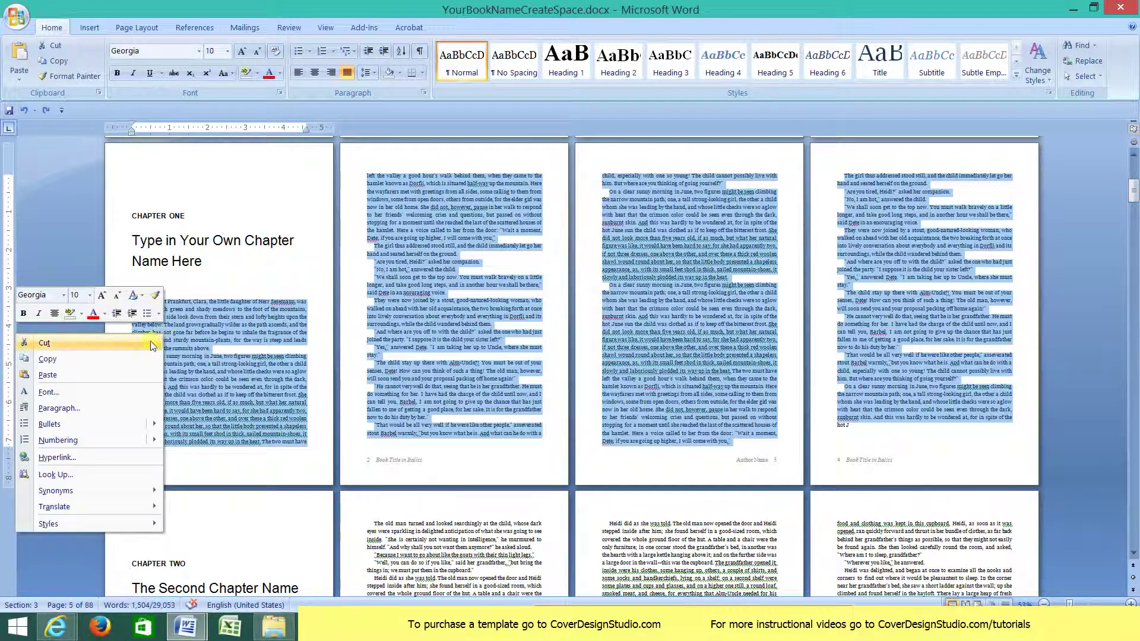
click(133, 378)
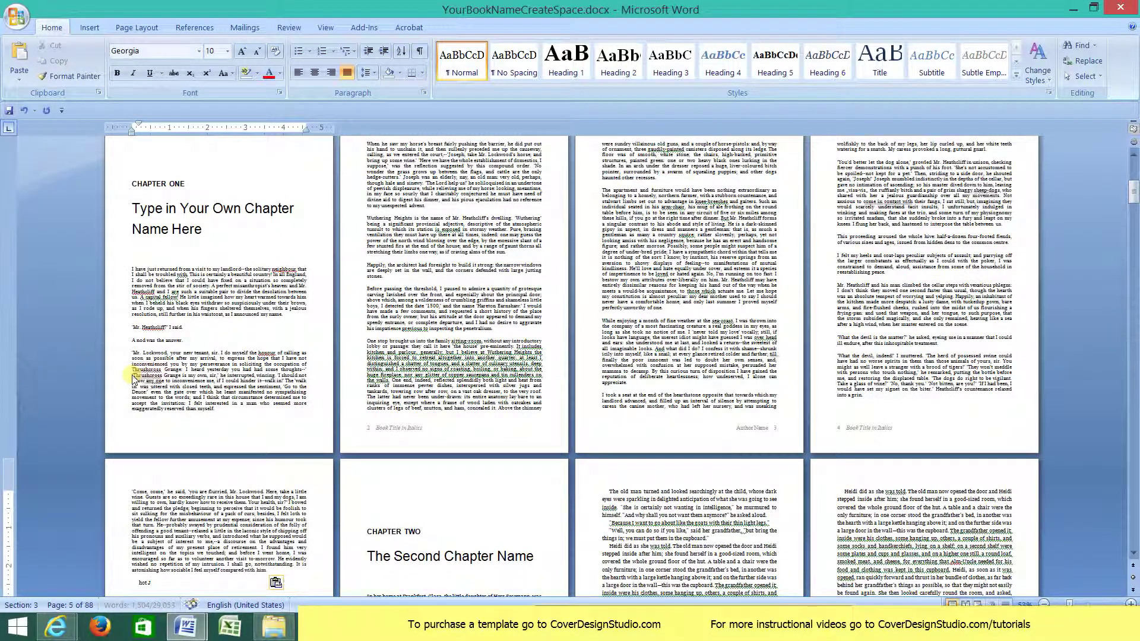
scroll(216, 451, down, 3)
scroll(378, 265, up, 4)
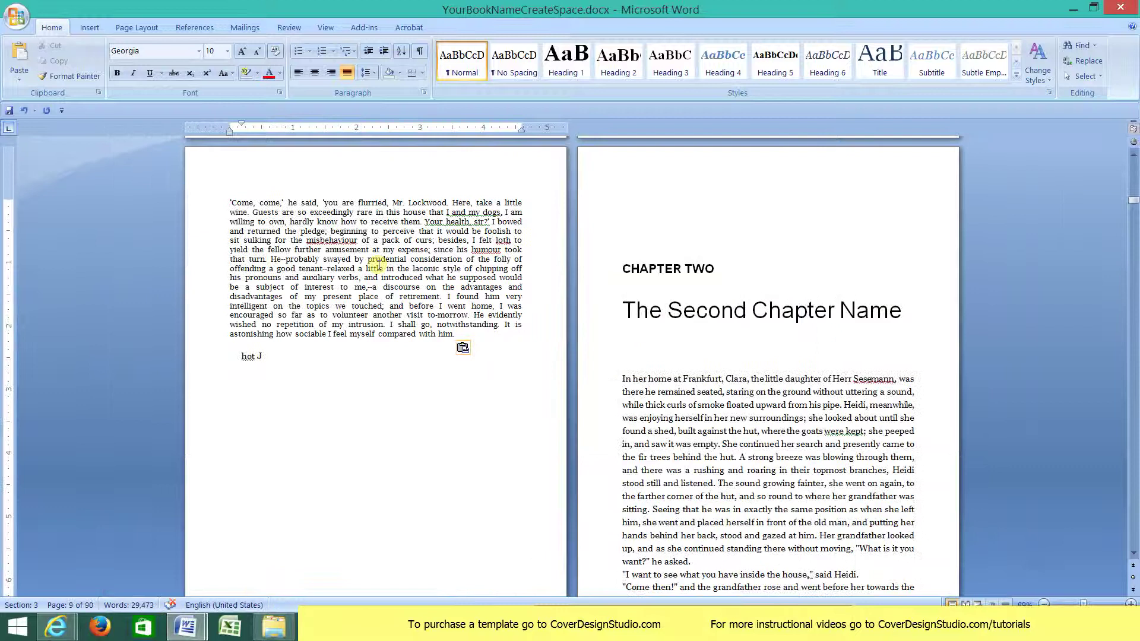
Step: Apply Match Destination Formatting to the pasted chapter and select the stray leftover text
click(471, 349)
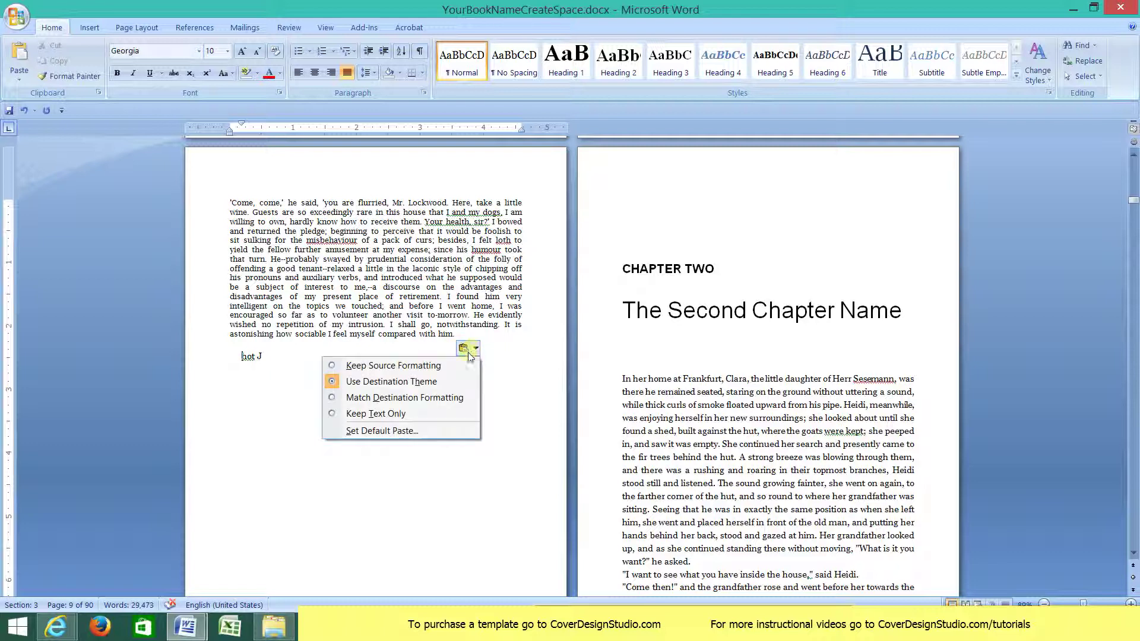
click(455, 398)
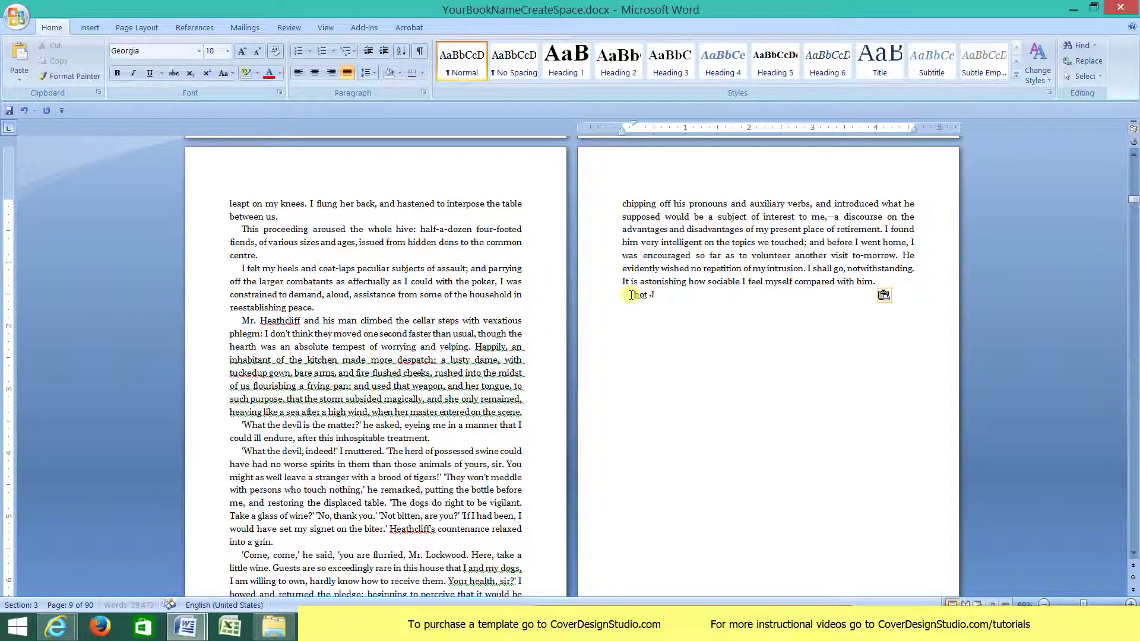
drag(635, 295, 655, 295)
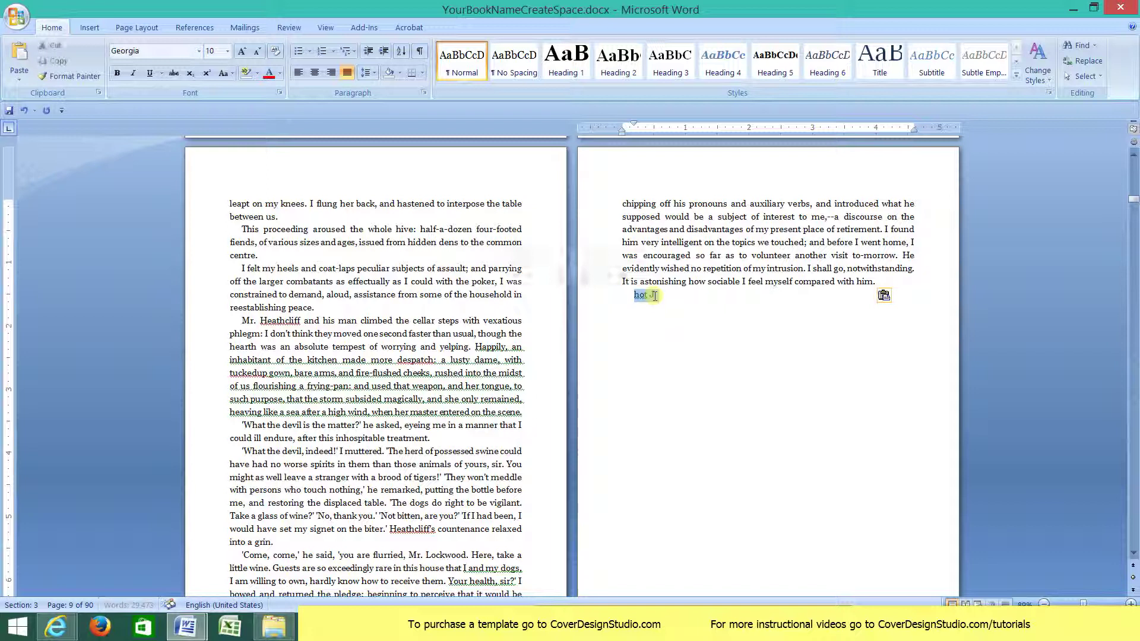
click(655, 296)
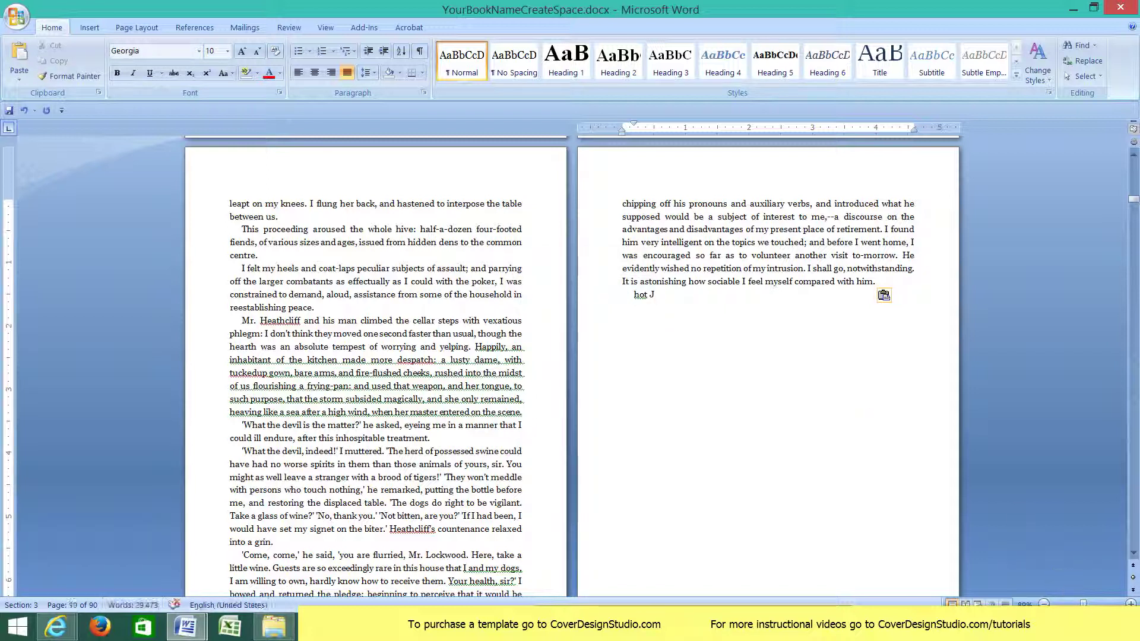
Step: Delete the stray characters after the chapter, then undo to restore the break before Chapter Two
click(1078, 603)
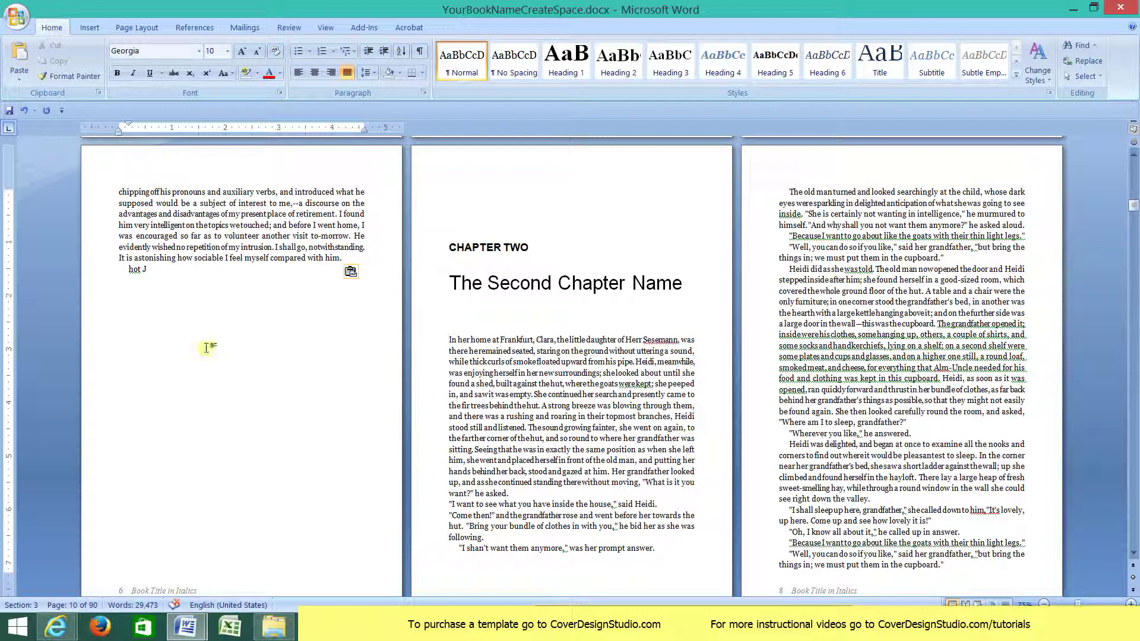
click(128, 269)
key(Delete)
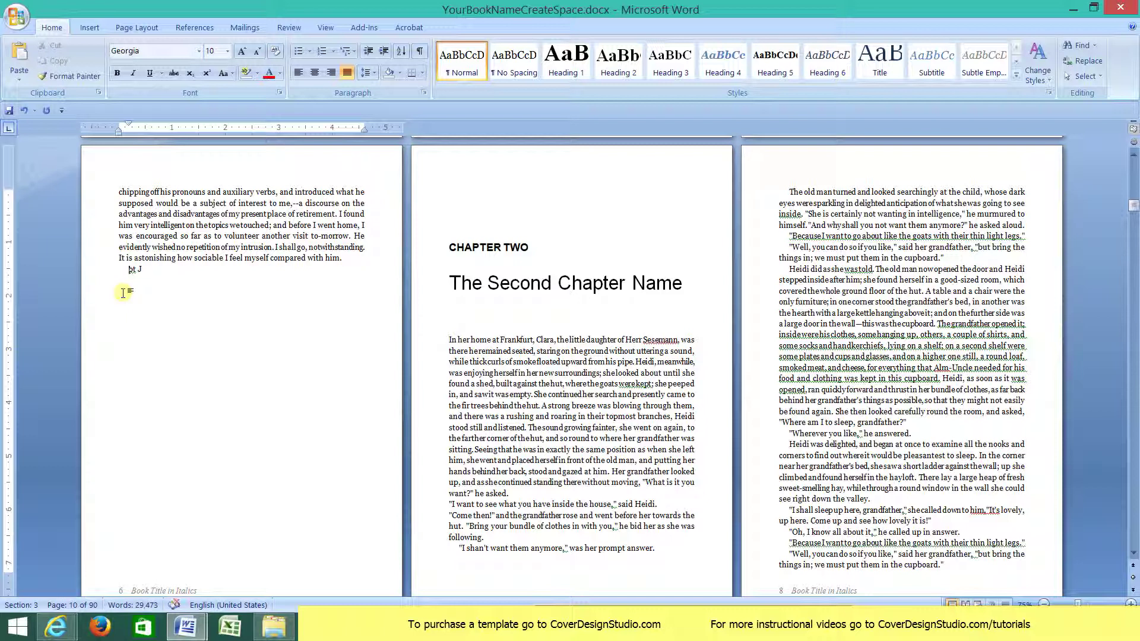
key(Delete)
key(Delete)
key(Delete)
key(Delete)
key(Delete)
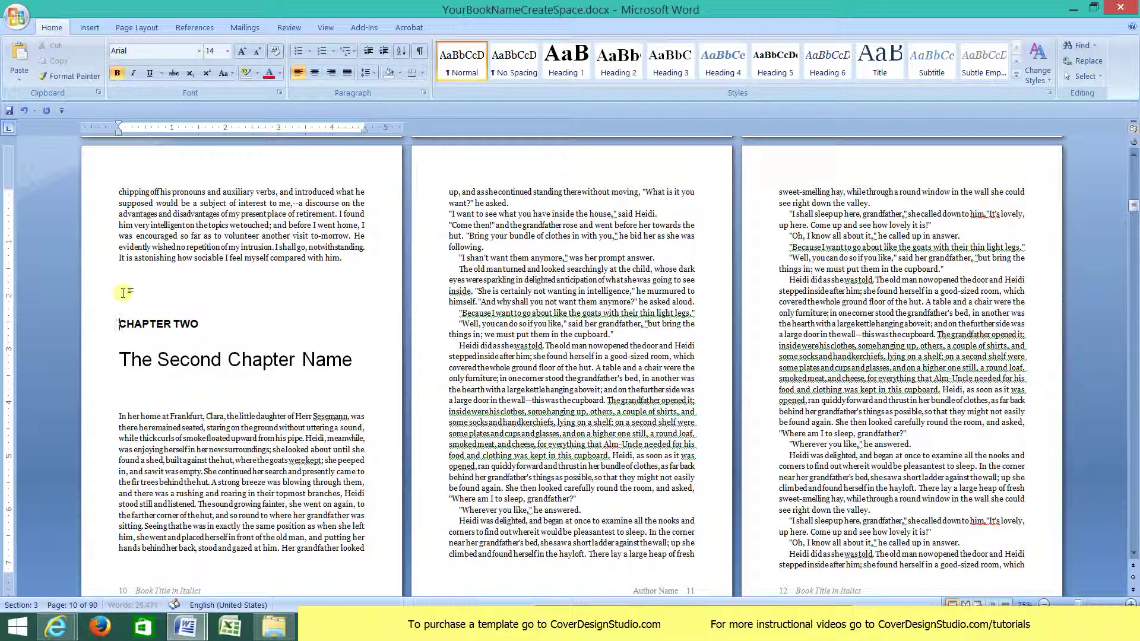
click(24, 111)
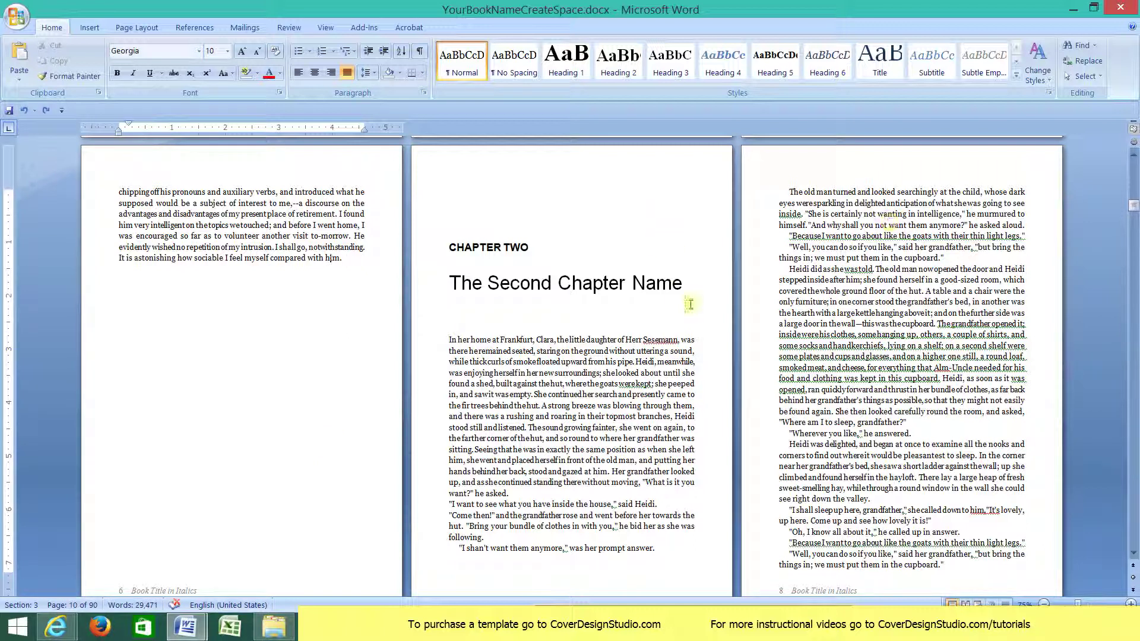
Step: Replace 'The Second Chapter Name' heading with 'Make it Your Own Chapter Name'
drag(683, 283, 447, 292)
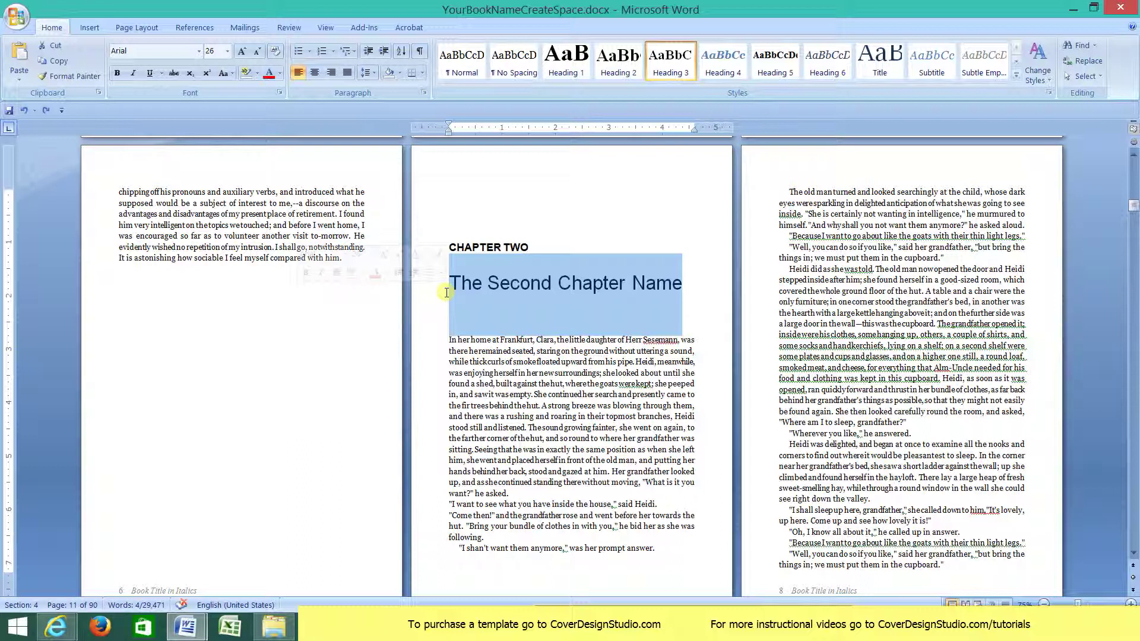
text(Make it)
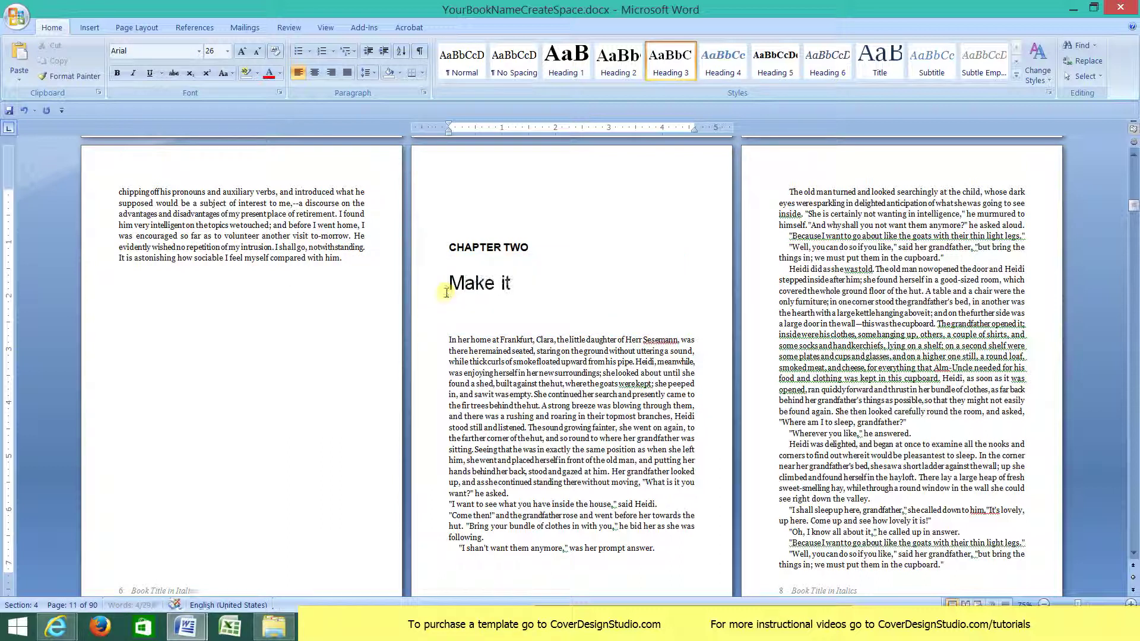
text( Your Own)
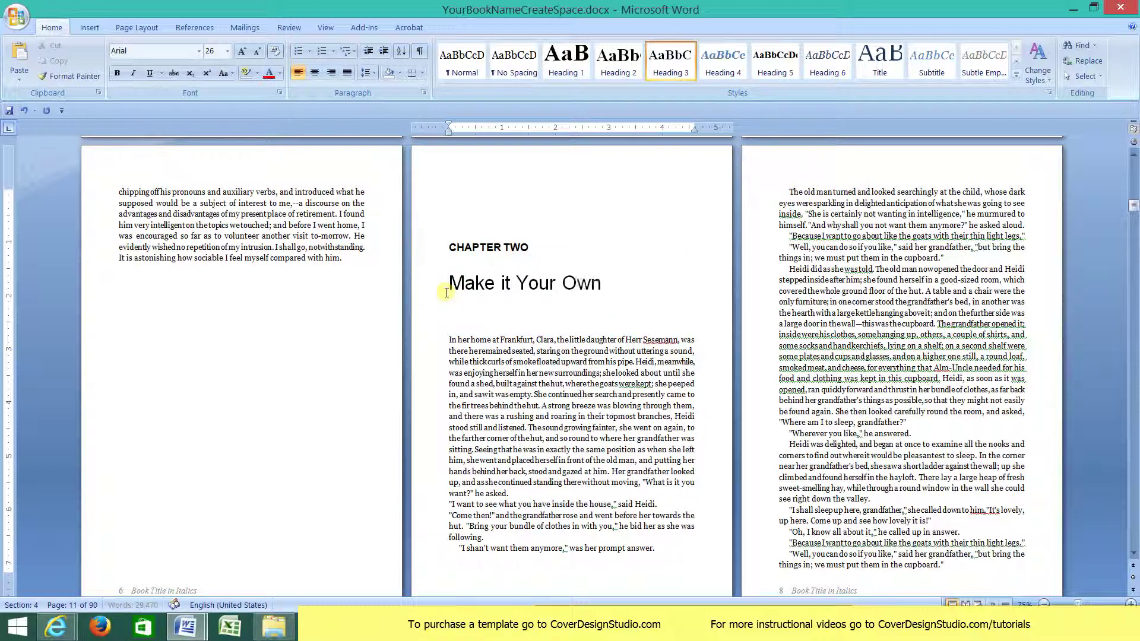
text( Chapter)
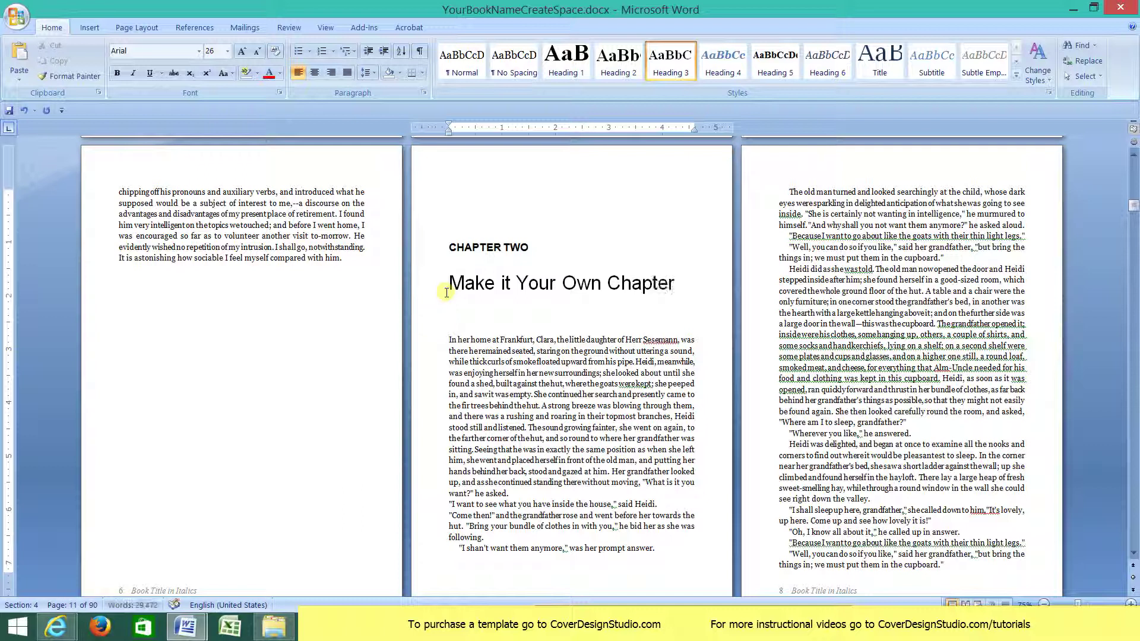
text( Name)
click(512, 413)
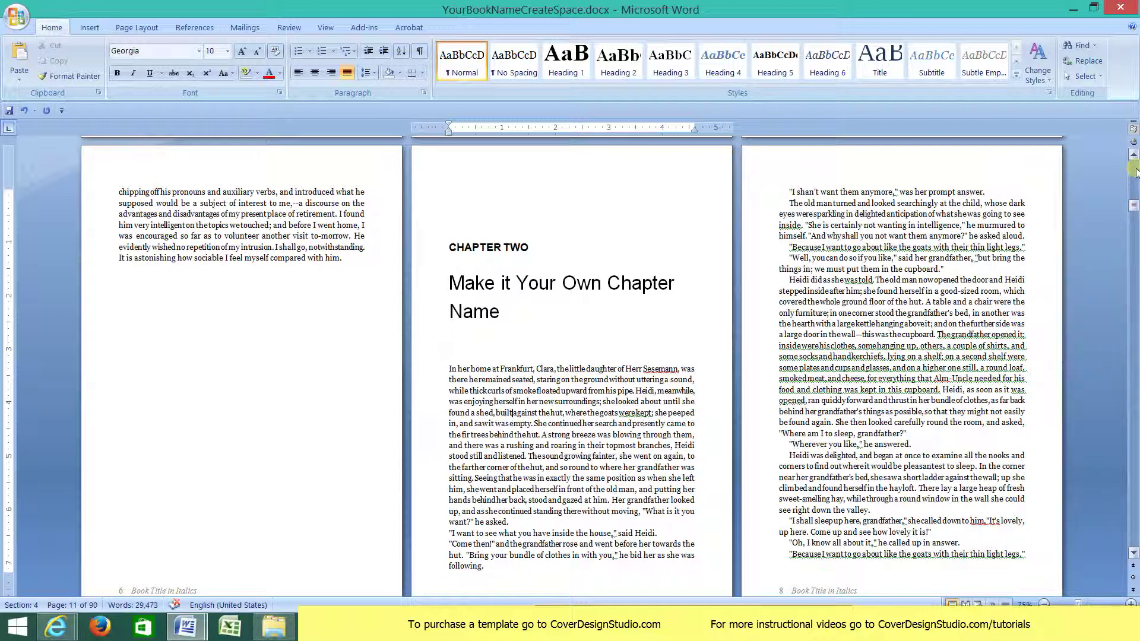
click(1131, 536)
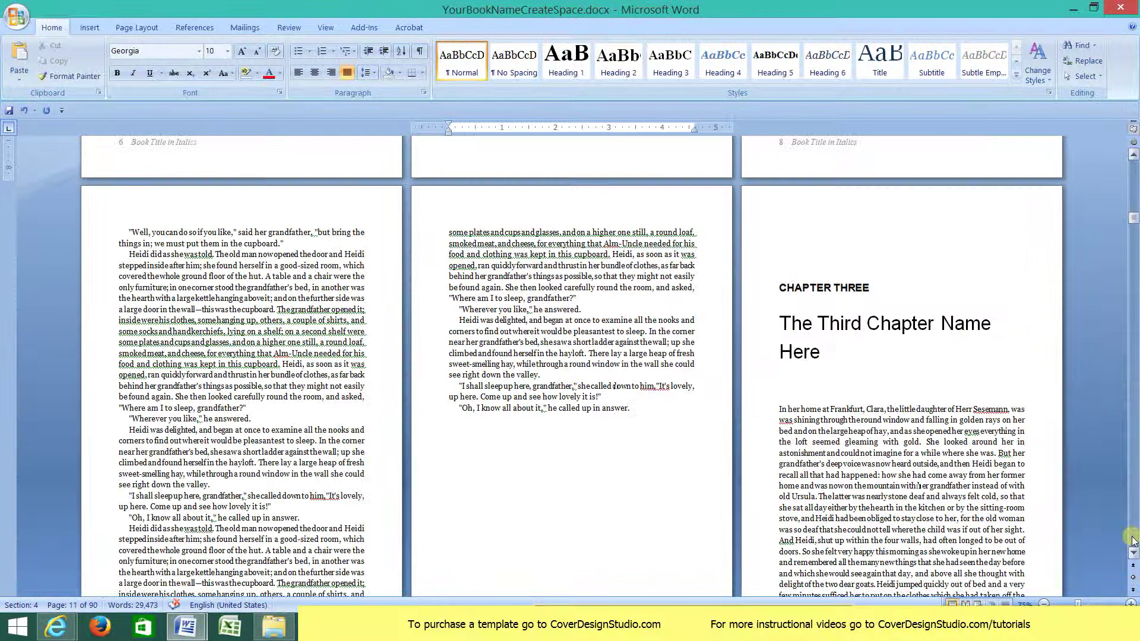
Step: Move Chapter One's first-line indent marker to the margin and select 'I have just returned'
scroll(498, 315, up, 15)
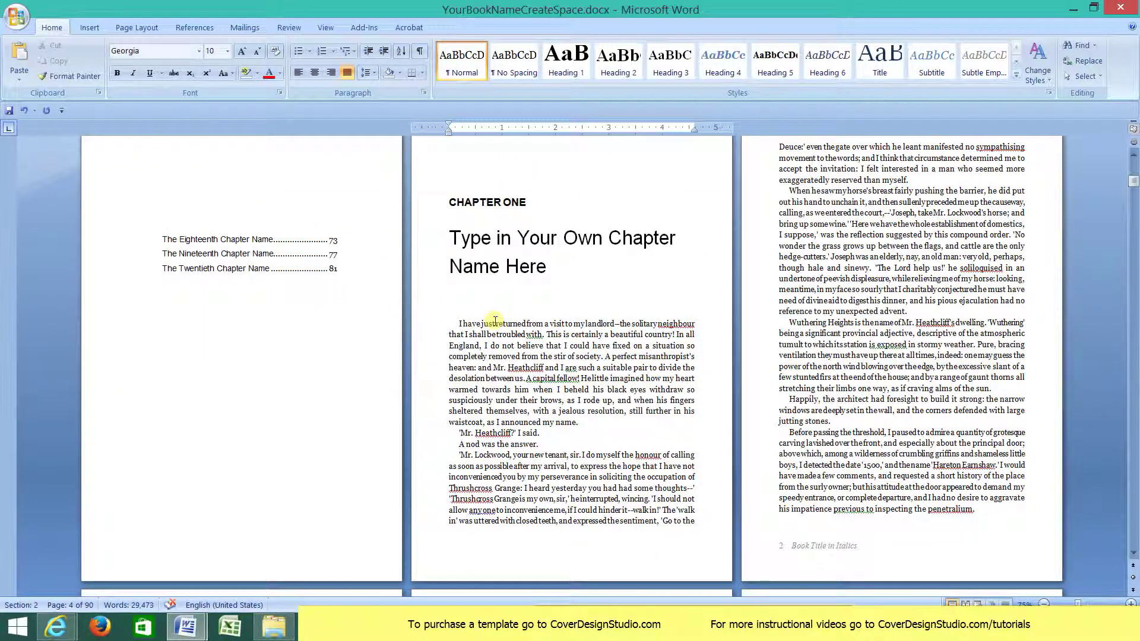
click(459, 323)
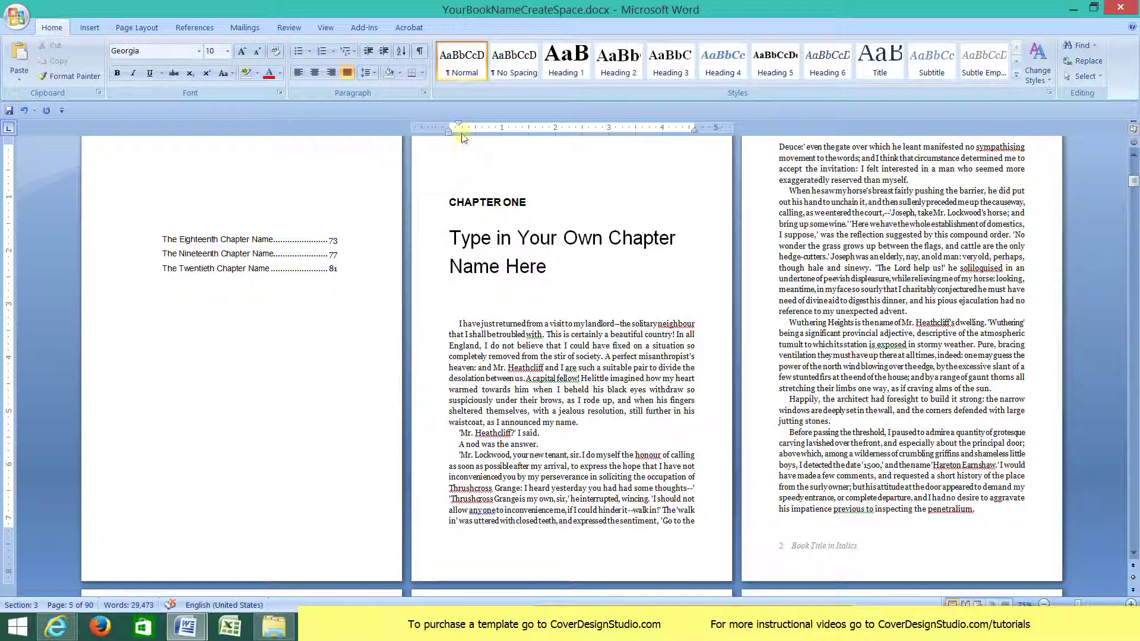
click(325, 30)
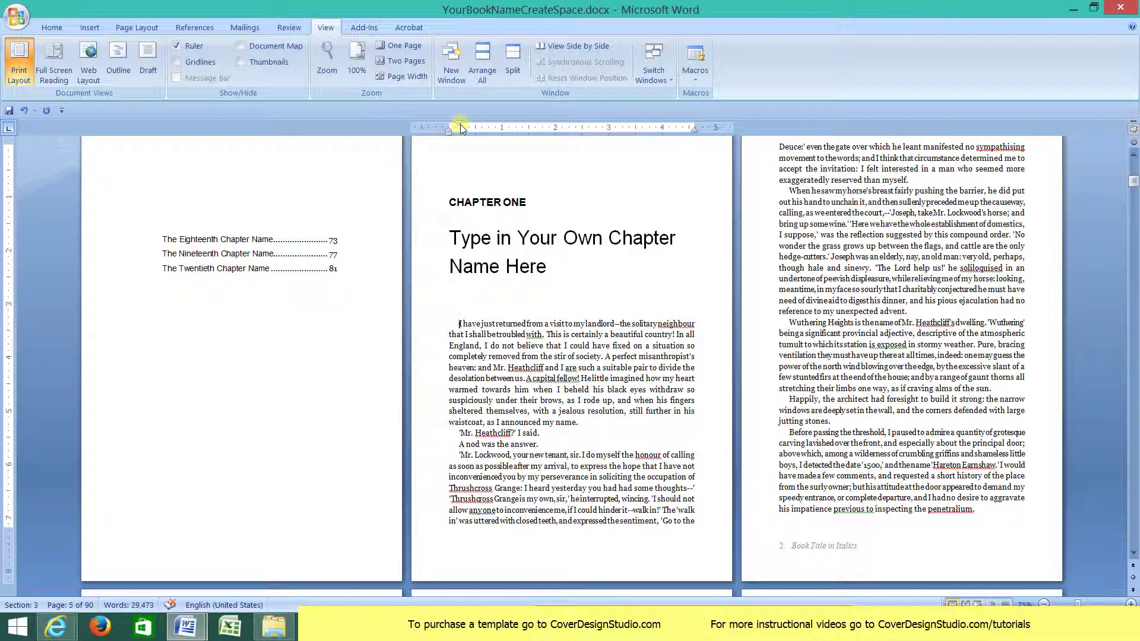
drag(459, 123, 450, 126)
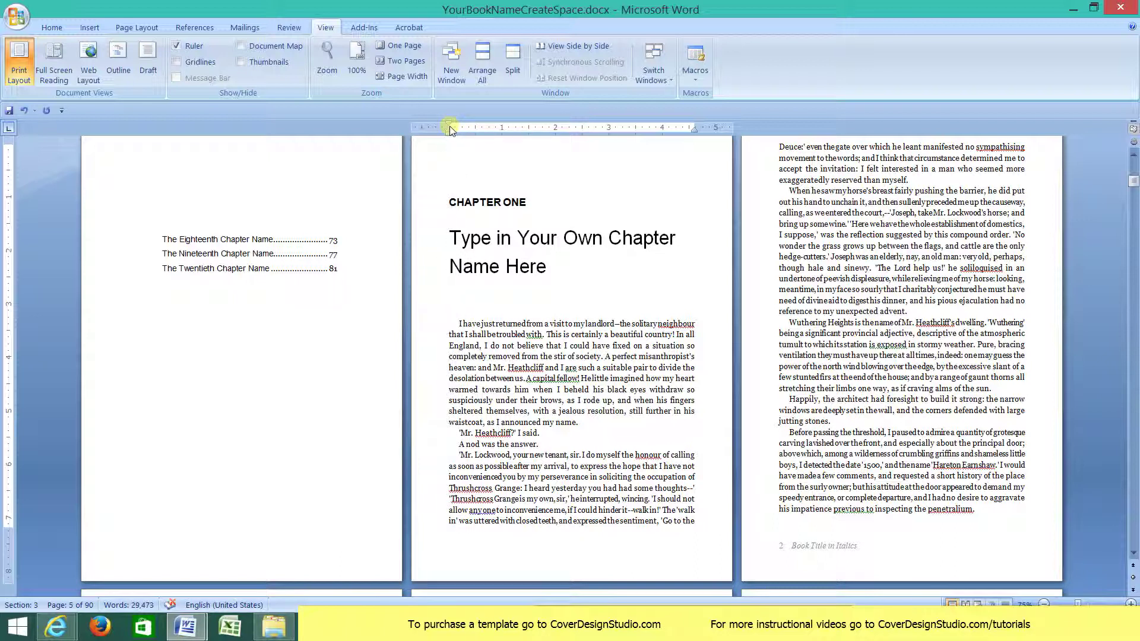
click(449, 324)
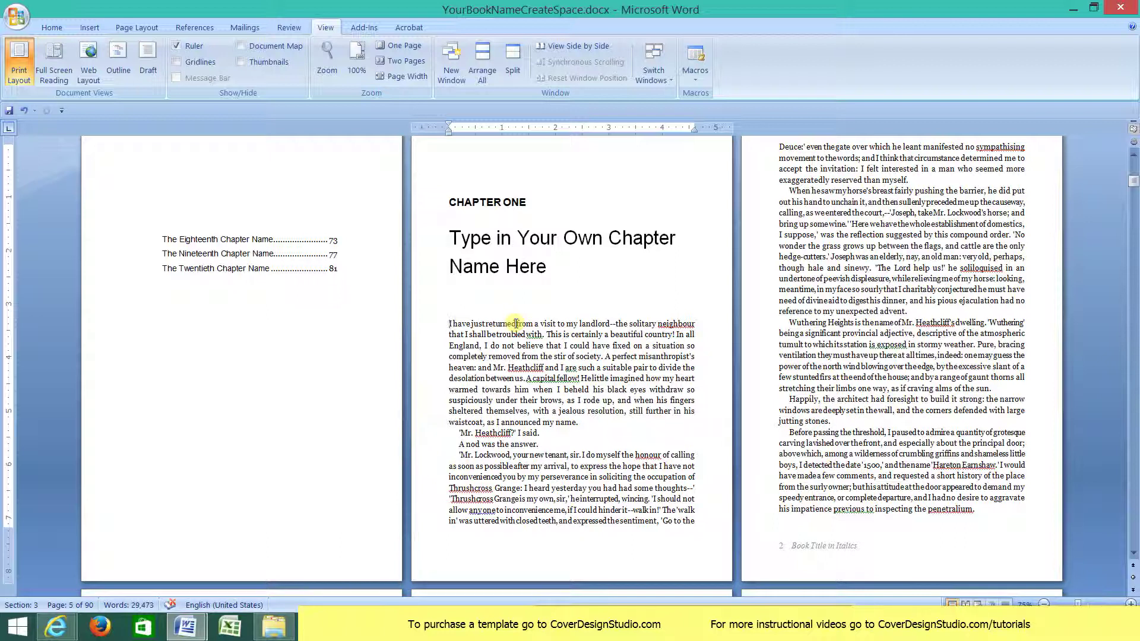
drag(516, 323, 448, 324)
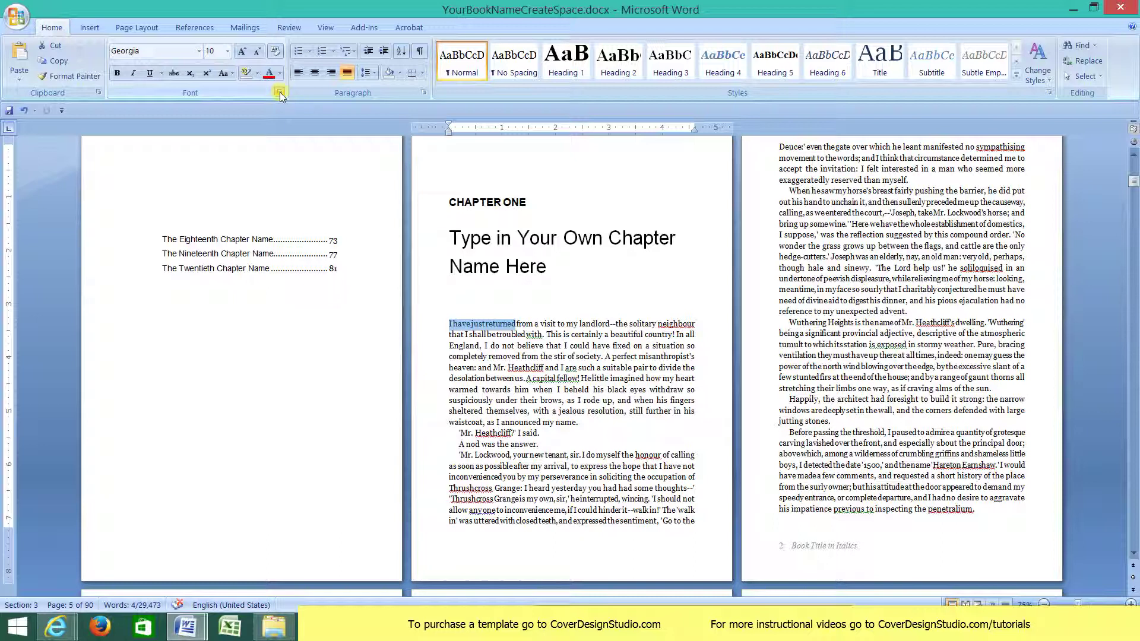
Step: Turn on All caps in the Font dialog for 'I have just returned', then scroll down the pages
click(280, 92)
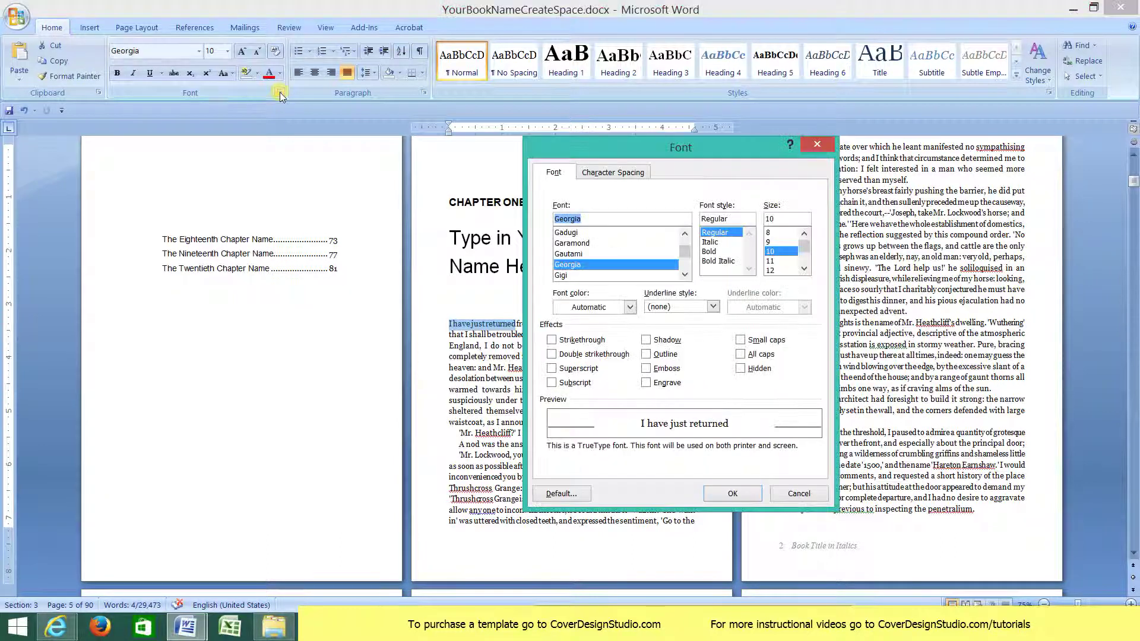
click(740, 355)
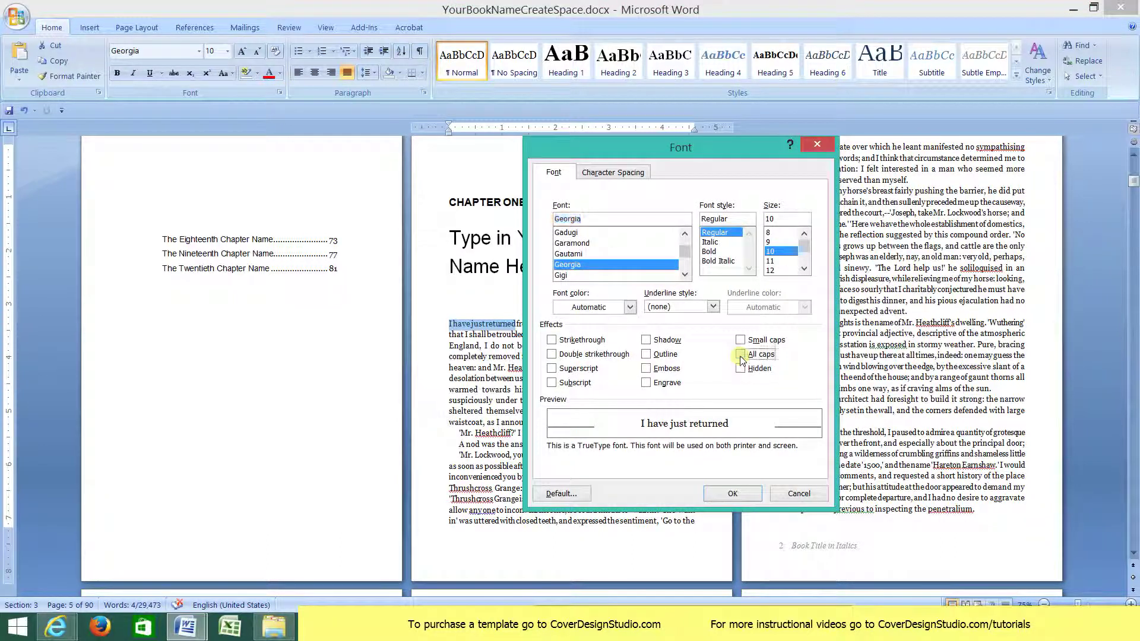
click(734, 493)
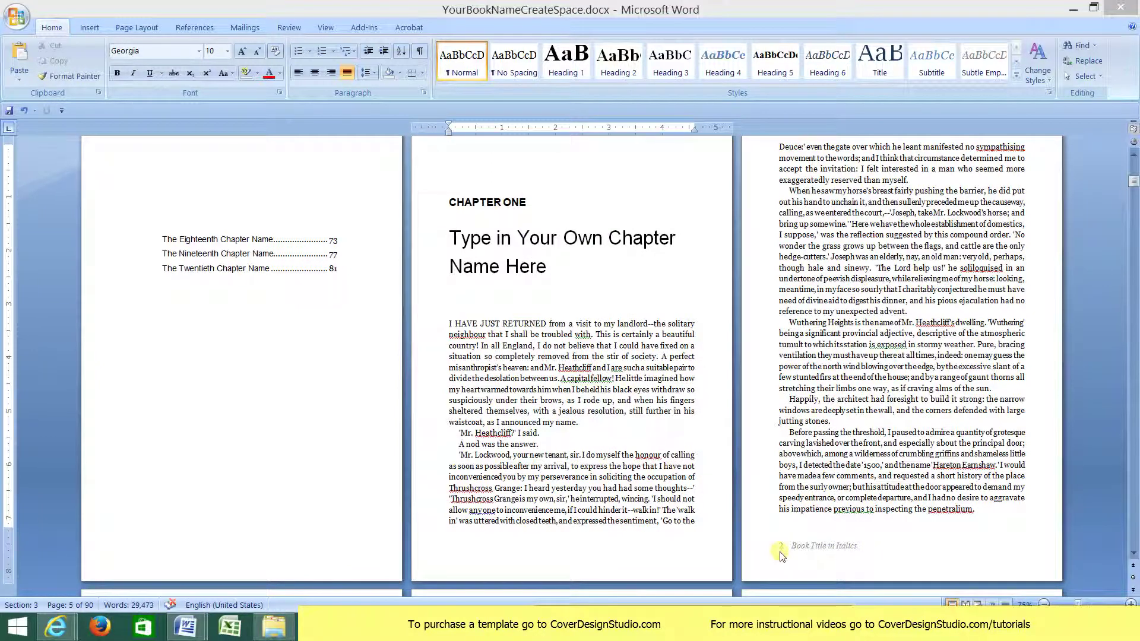
click(1131, 554)
click(1132, 554)
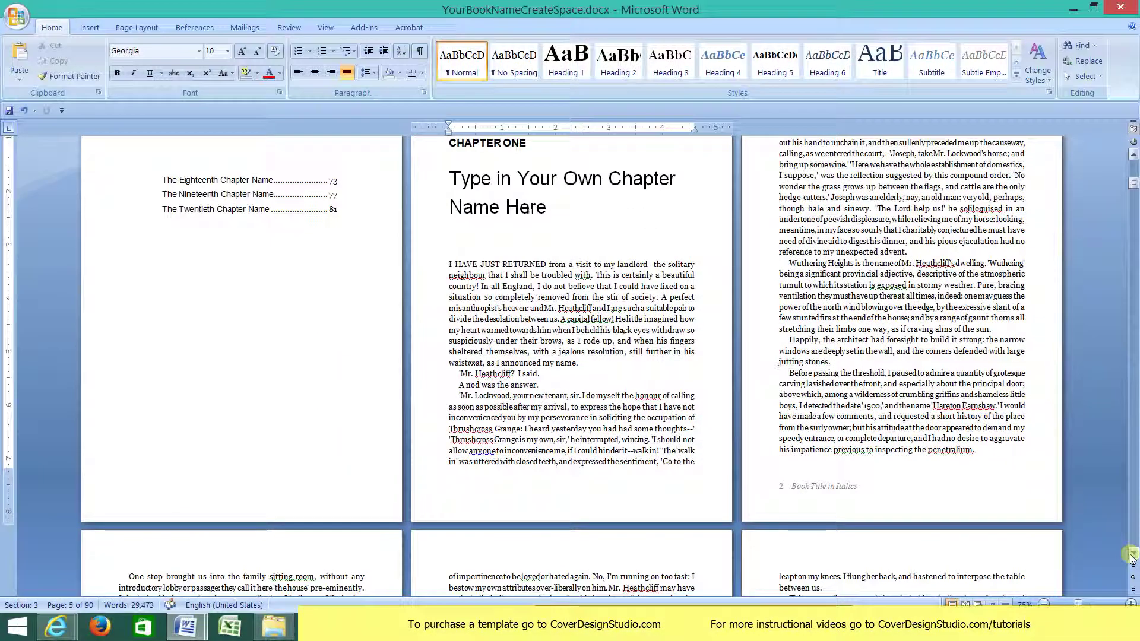
click(1131, 554)
click(1132, 553)
click(1131, 558)
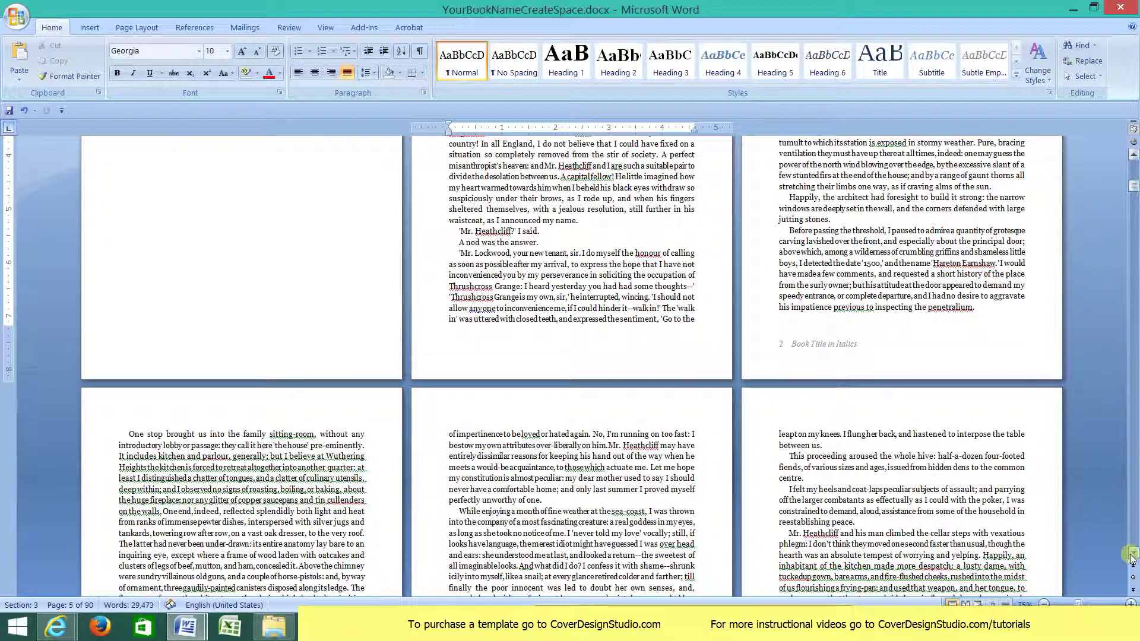
click(1132, 558)
click(1132, 558)
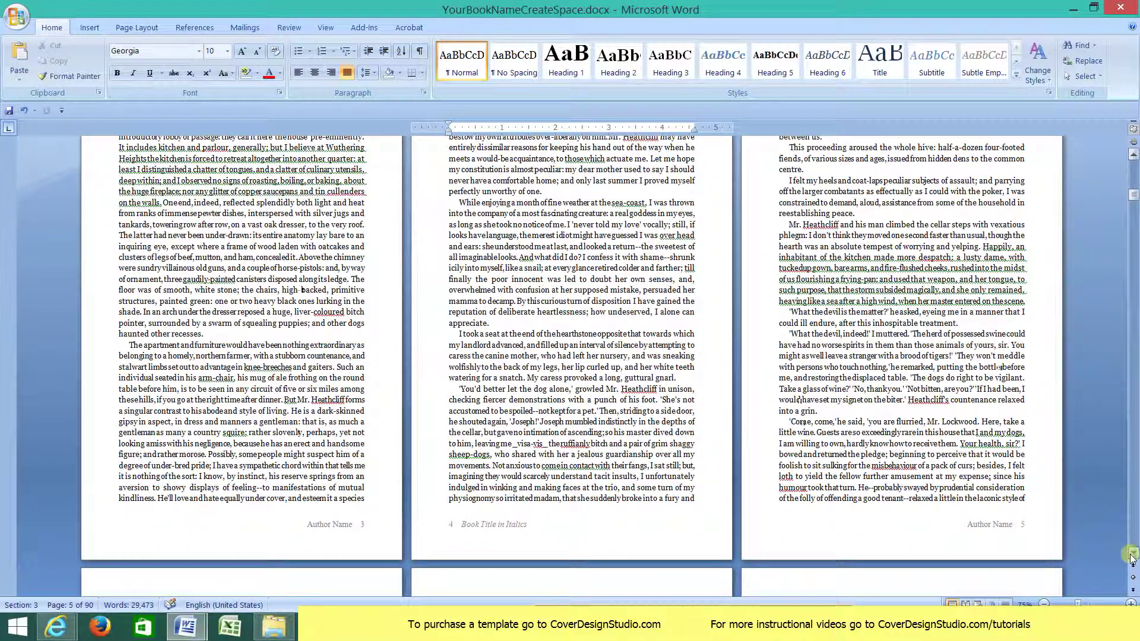
scroll(455, 498, down, 1)
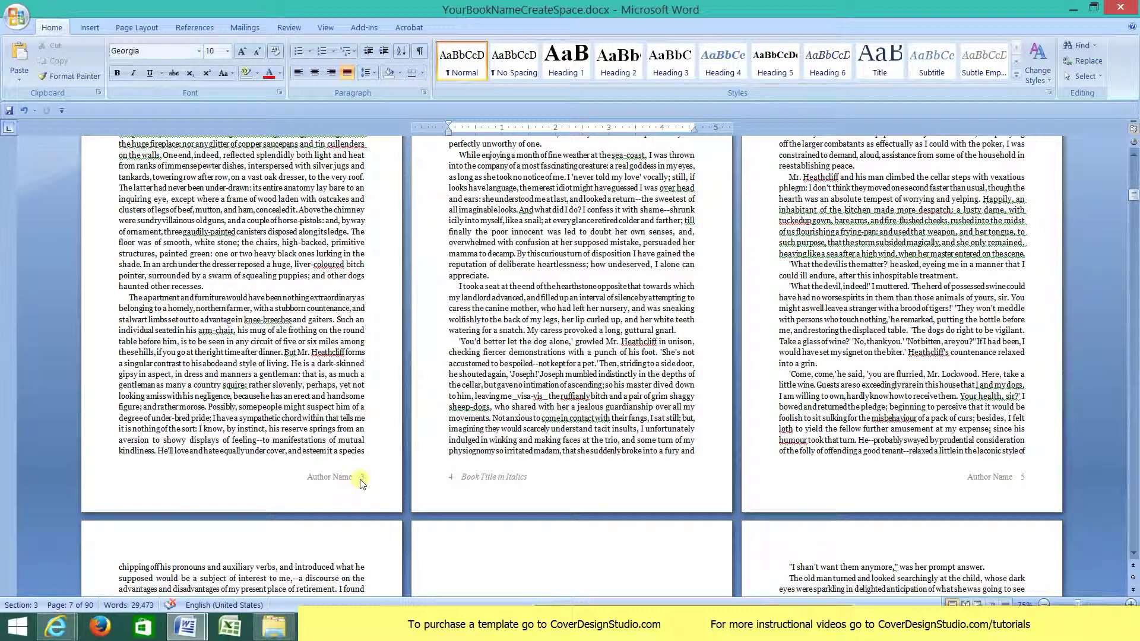
Step: Enter footer editing through Insert > Footer > Edit Footer
click(89, 27)
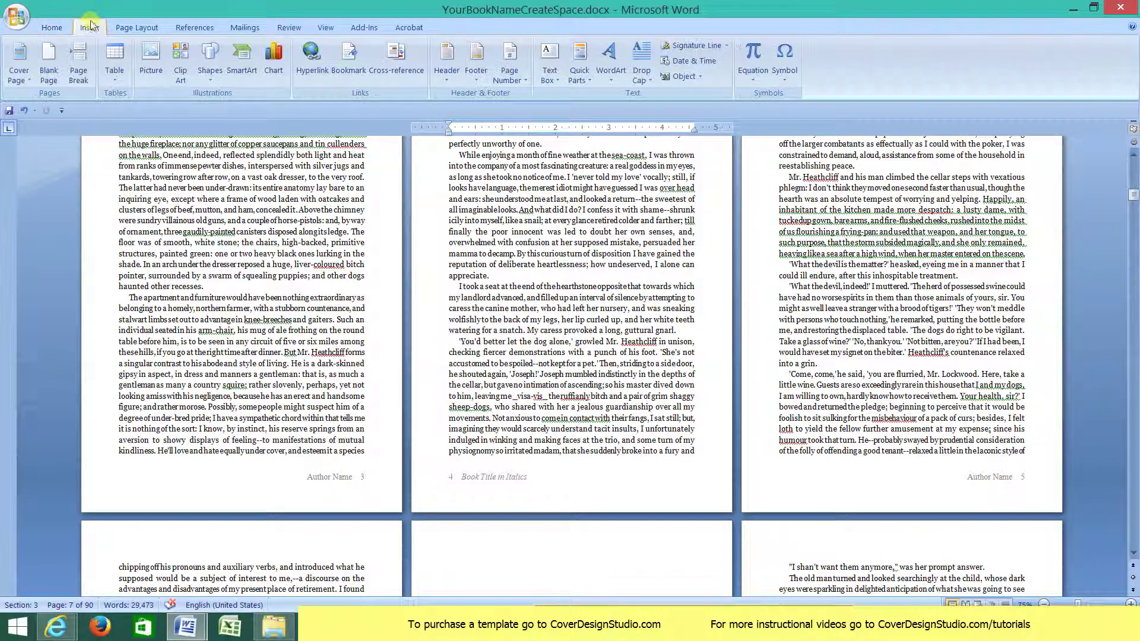
click(476, 59)
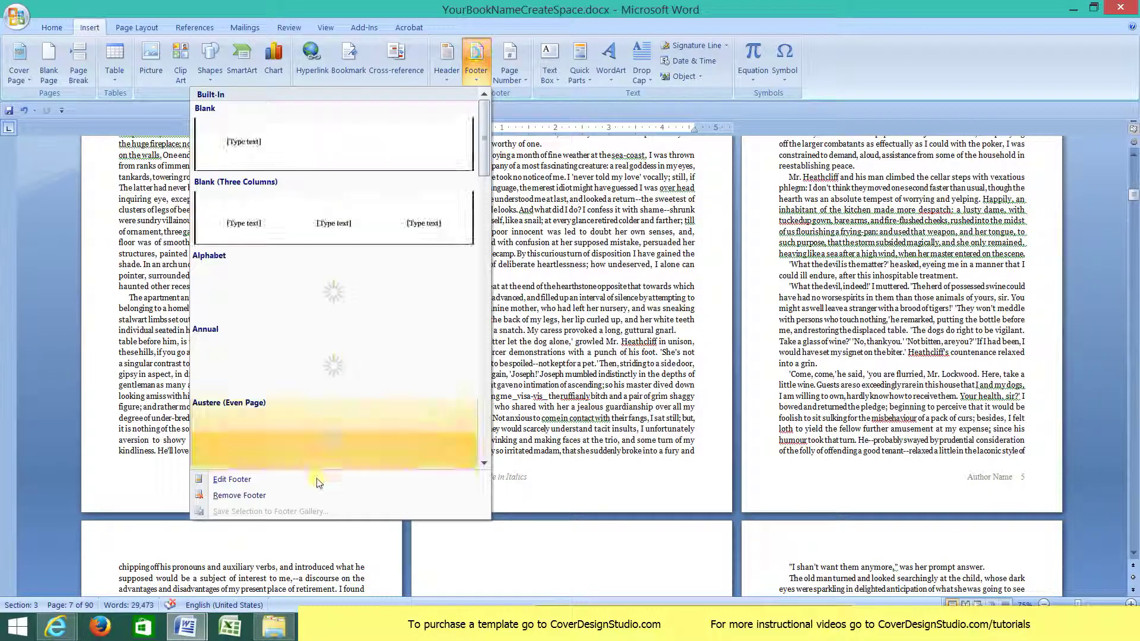
click(249, 483)
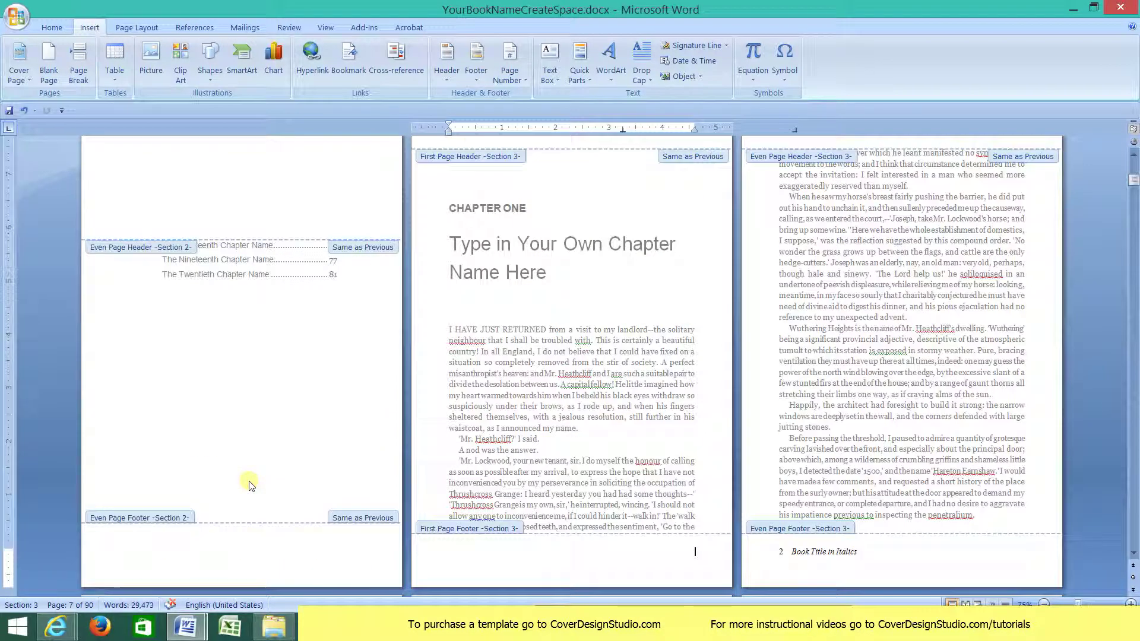
click(1134, 554)
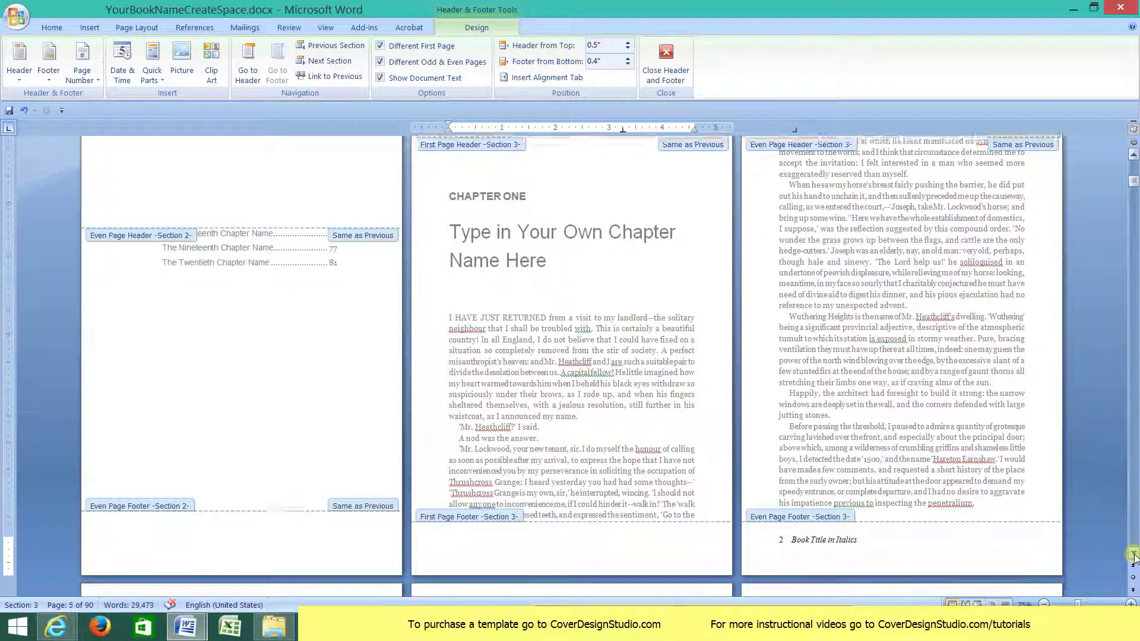
Step: Replace 'Book Title in Italics' in the even-page footer with 'Your Own Book Name'
scroll(649, 356, up, 2)
click(649, 356)
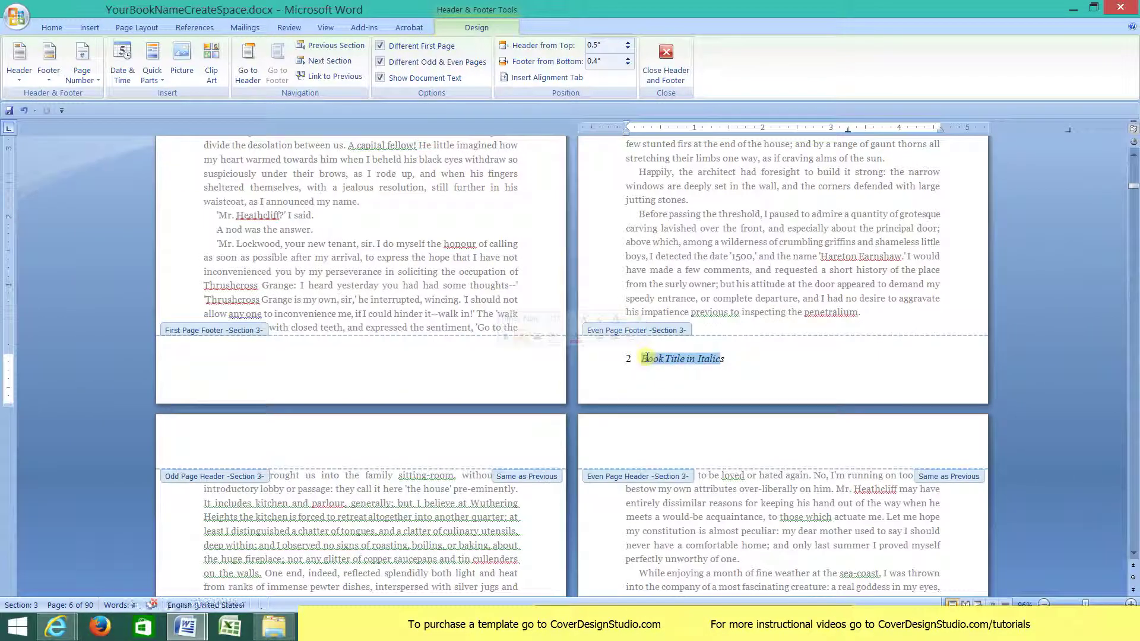
click(643, 357)
drag(644, 357, 725, 360)
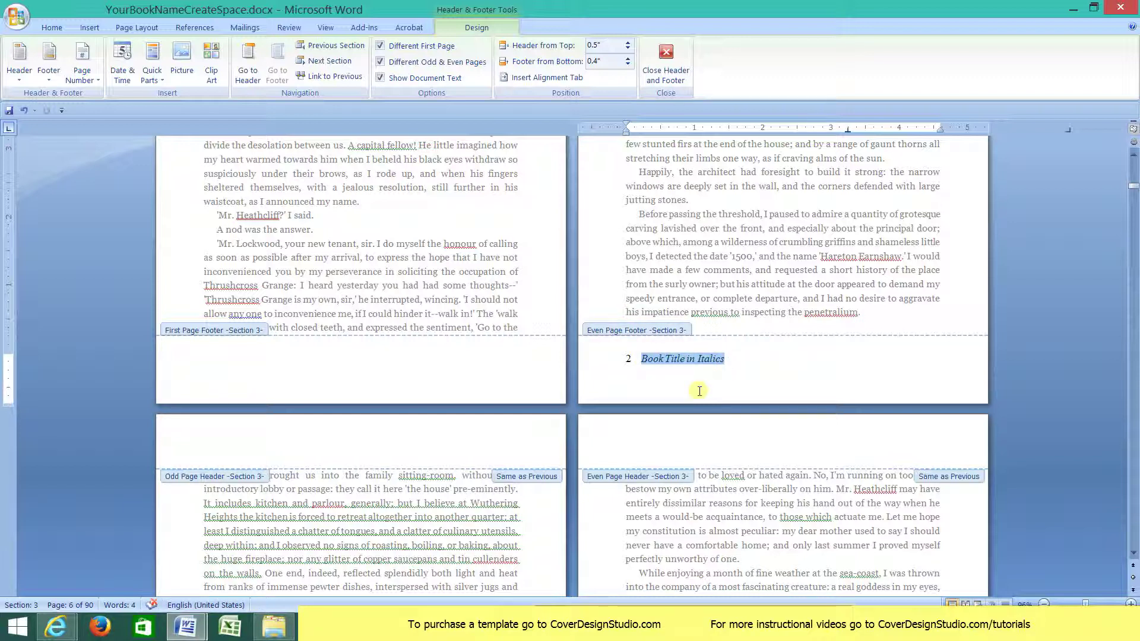
text(Your Ow)
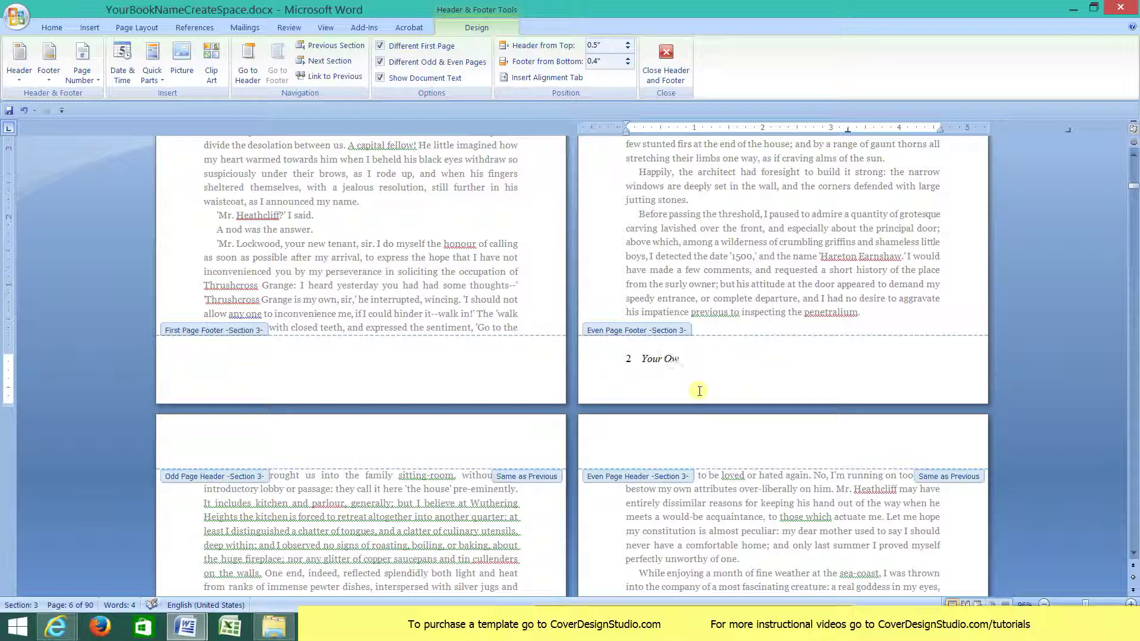
text(n Book Name)
scroll(700, 391, down, 10)
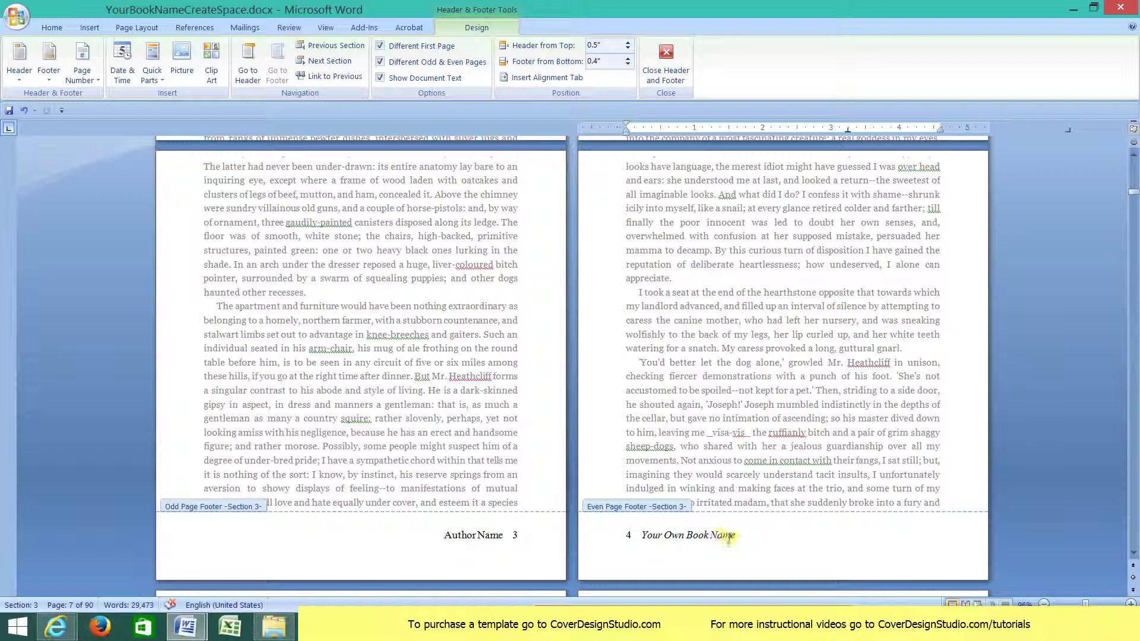
click(733, 538)
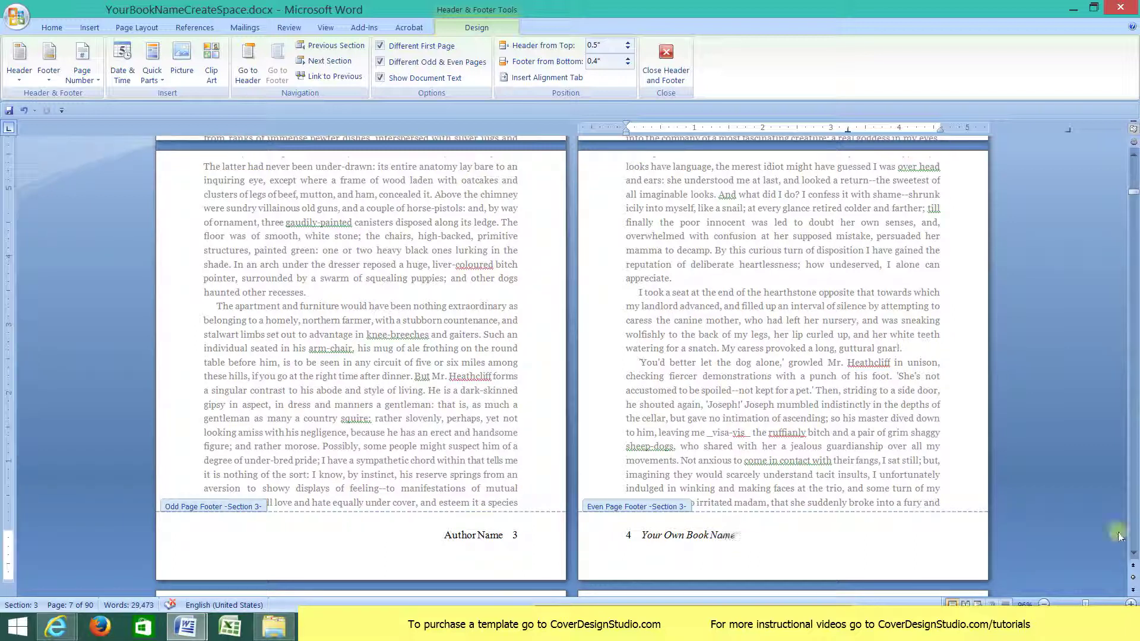
scroll(1134, 555, down, 5)
click(494, 385)
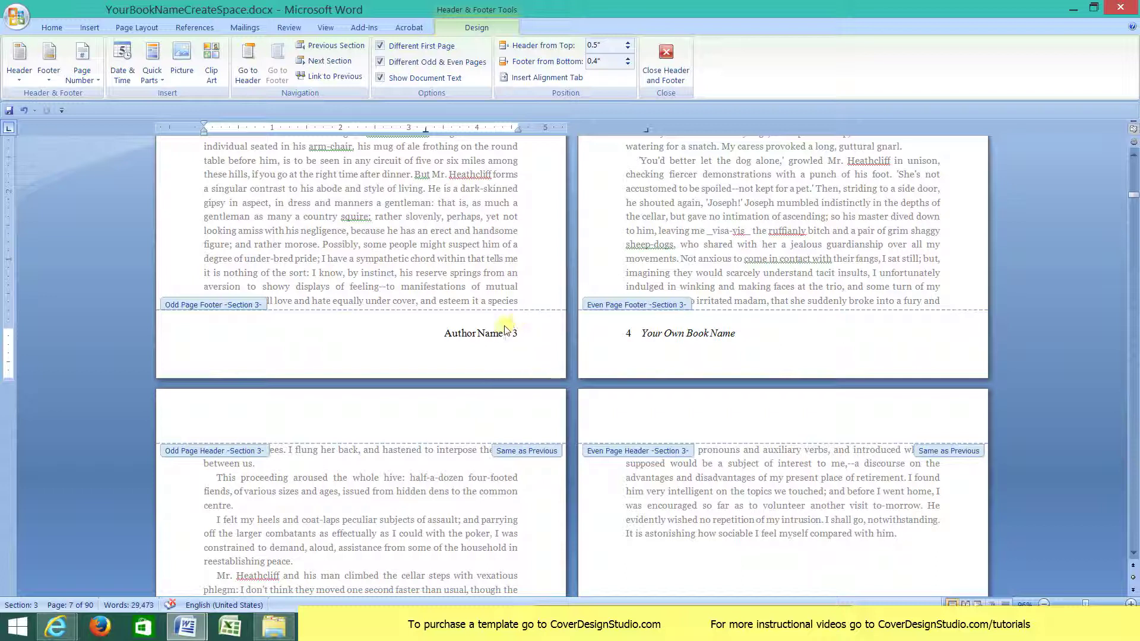
Step: Change 'Author Name' in the odd-page footer to 'Your Name' and scroll through to check the footers
drag(502, 335, 447, 333)
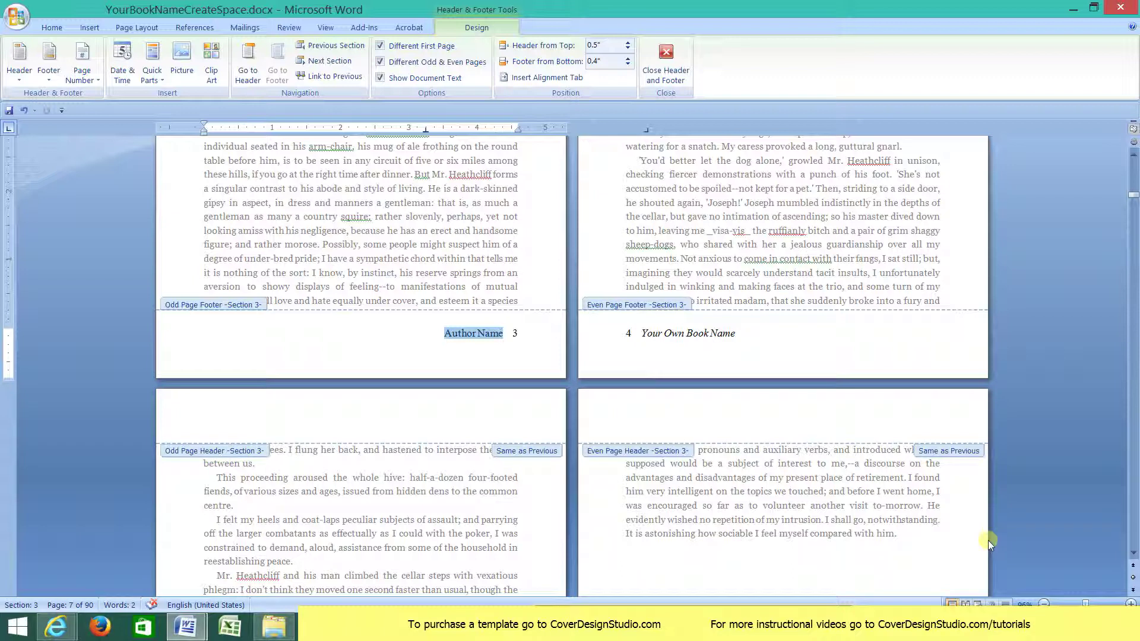
text(Your )
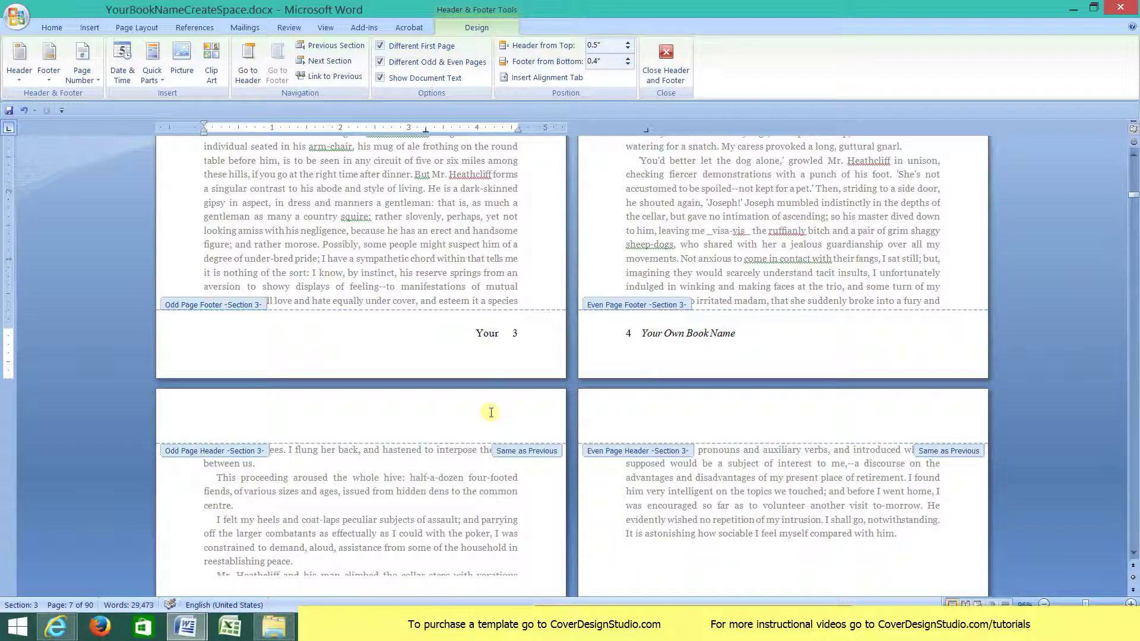
text(Name)
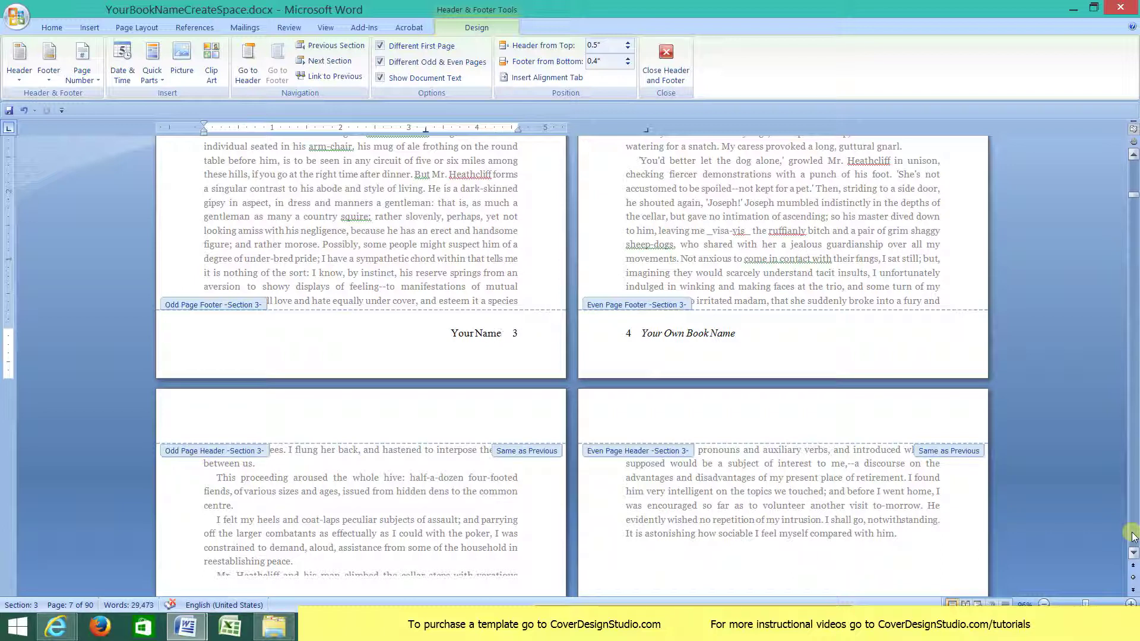
click(1133, 536)
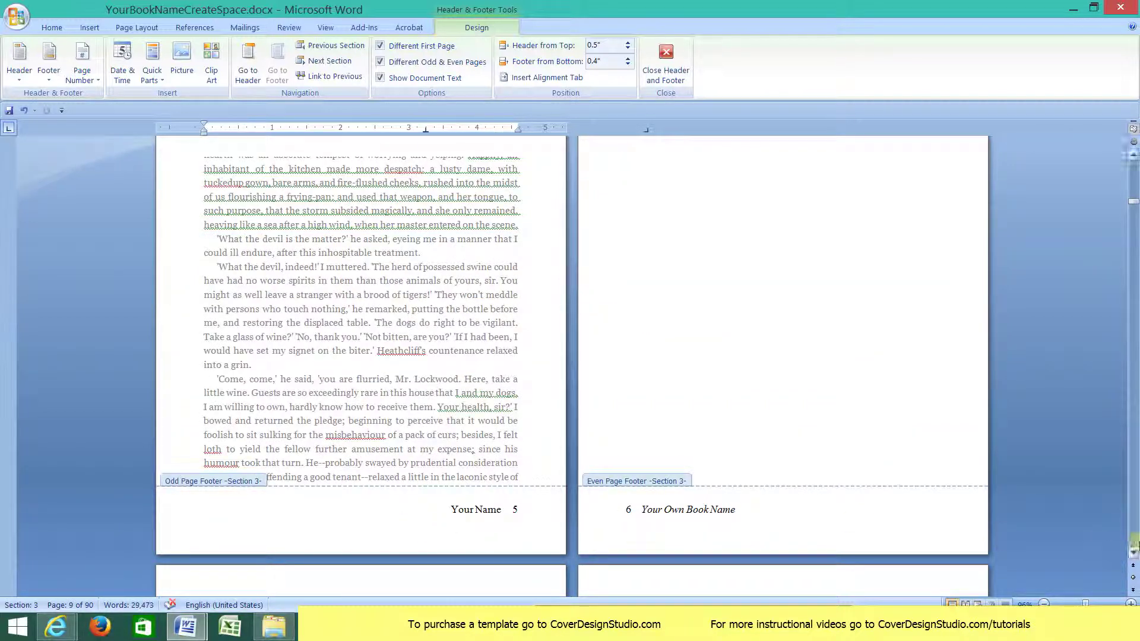
click(1133, 543)
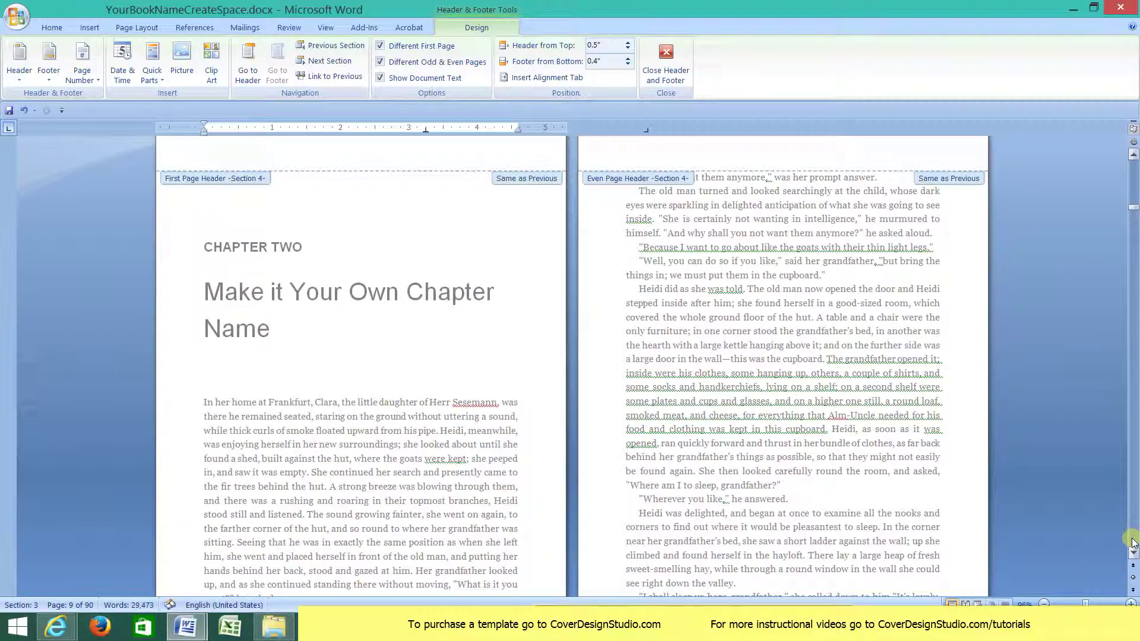
click(1133, 542)
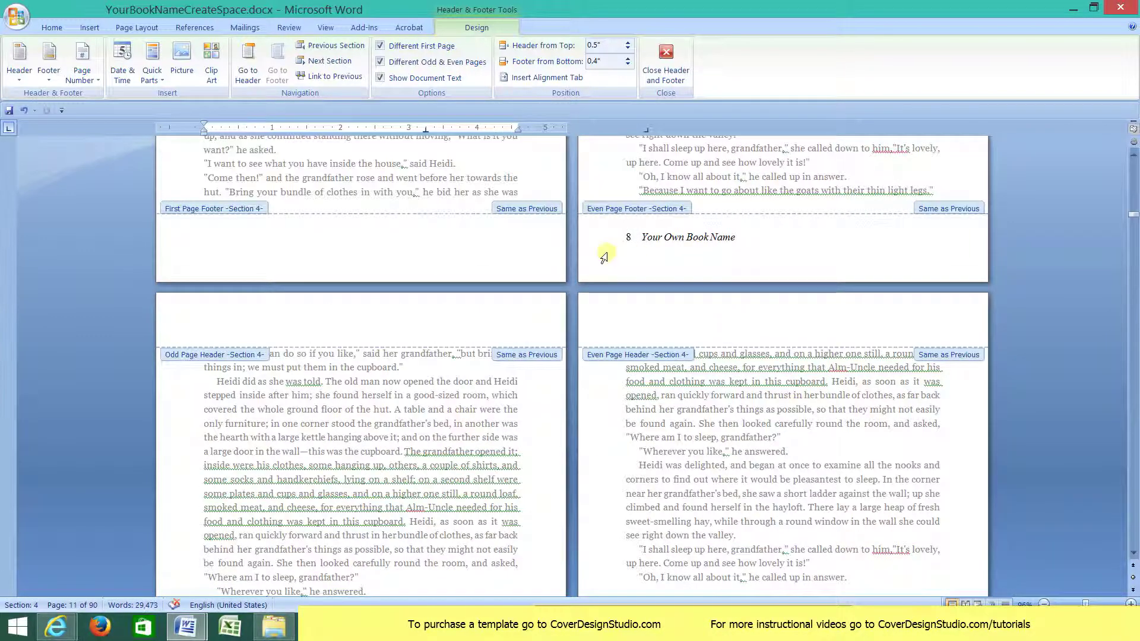
click(1134, 159)
click(1135, 160)
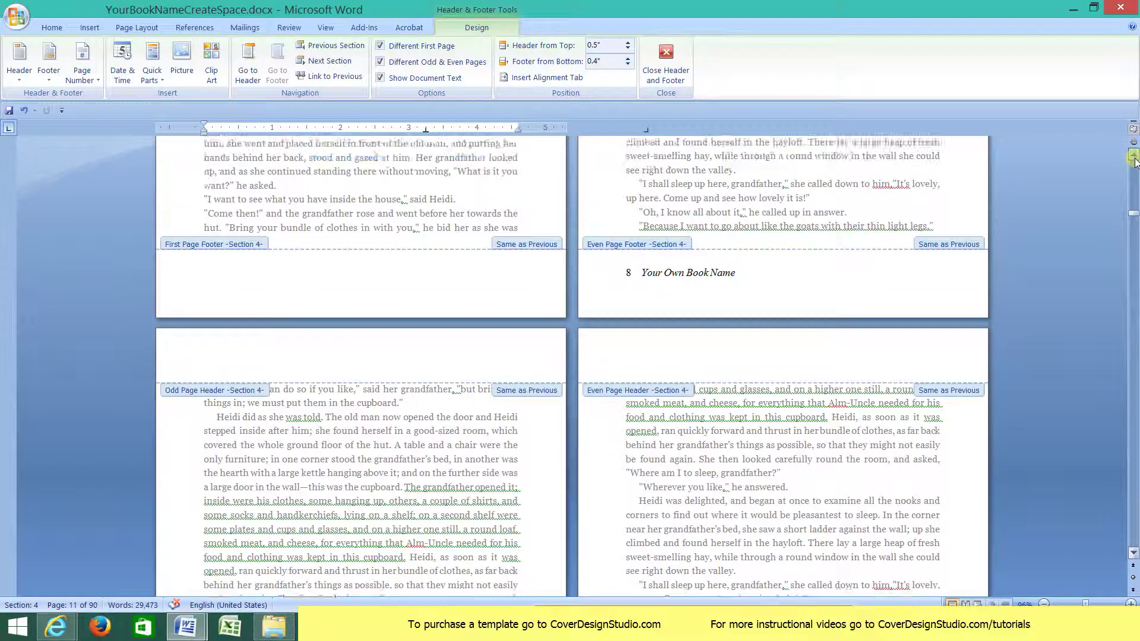
click(1135, 159)
click(1135, 160)
click(1135, 159)
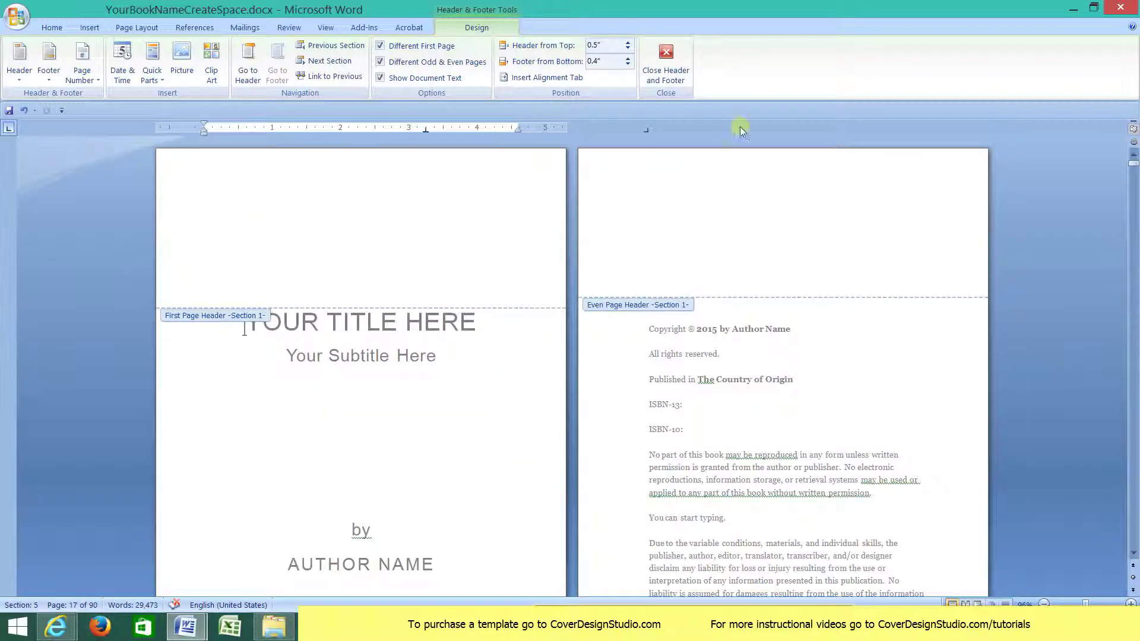
Step: Close Header and Footer, select the whole manuscript with Ctrl+A, and zoom out to about 55%
click(667, 60)
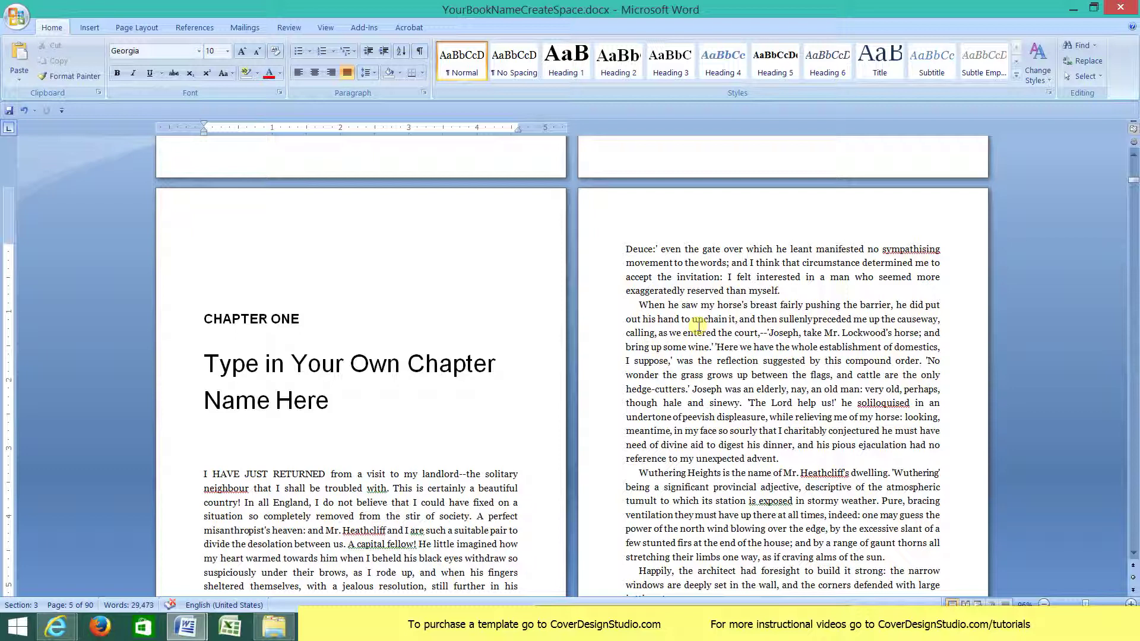
click(684, 362)
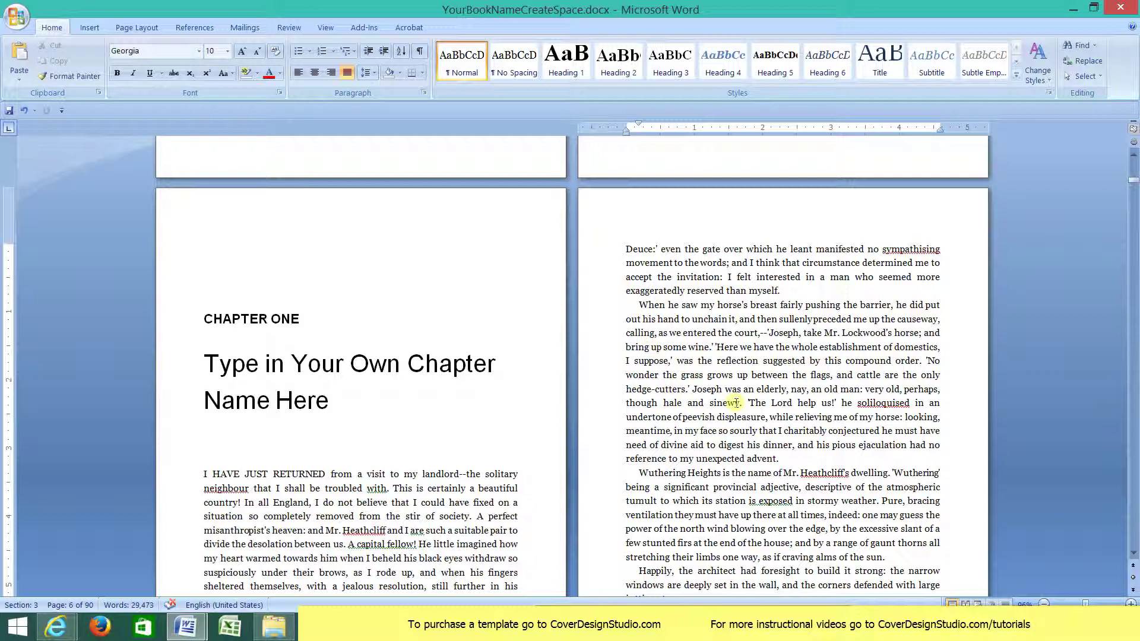
key(ctrl+a)
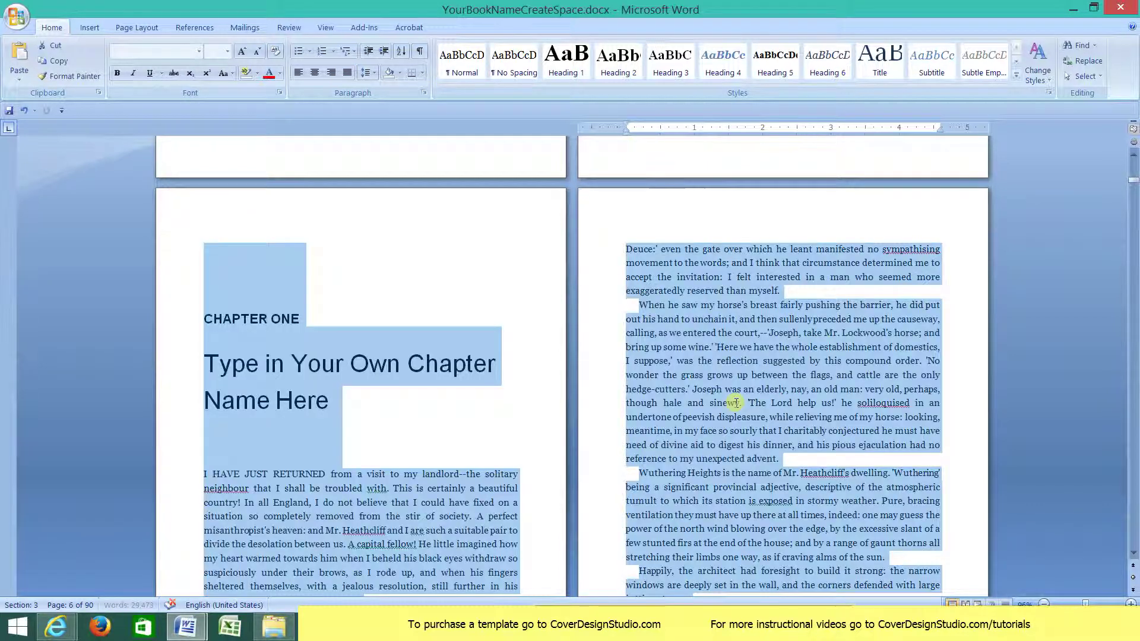
drag(1085, 604, 1069, 604)
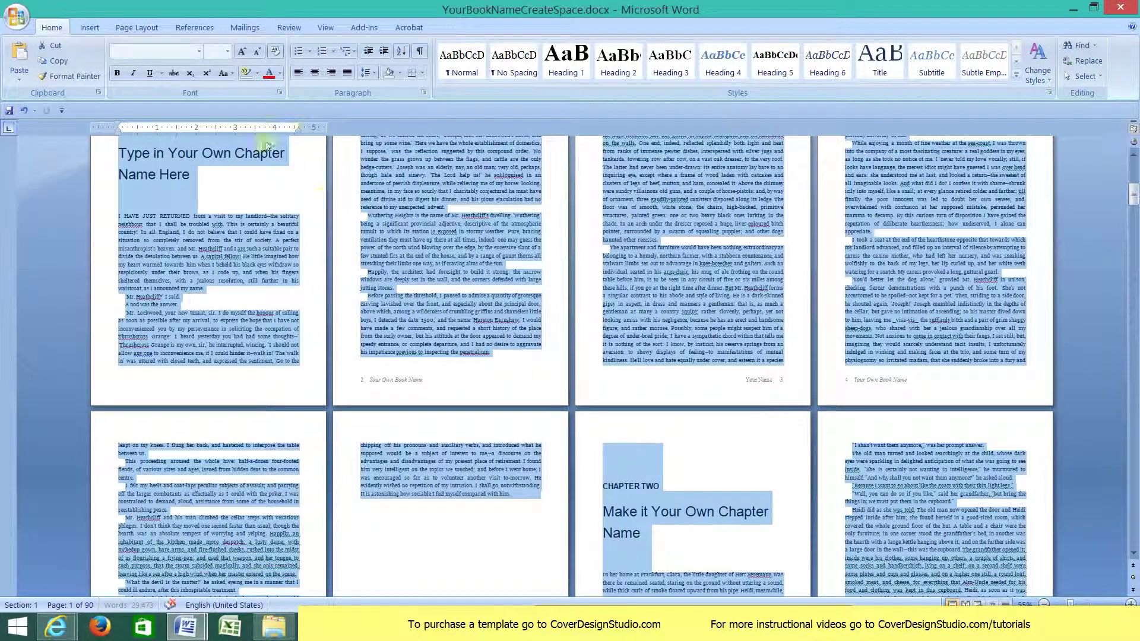
Step: Set a custom 7" × 10" paper size applied to the whole document
click(136, 26)
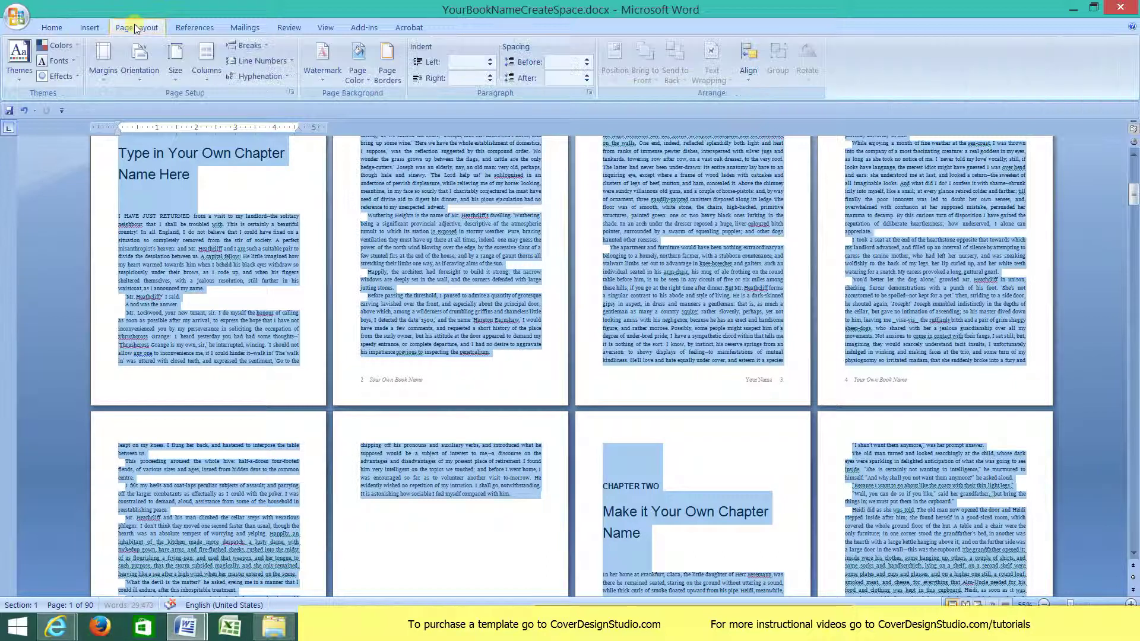
click(175, 62)
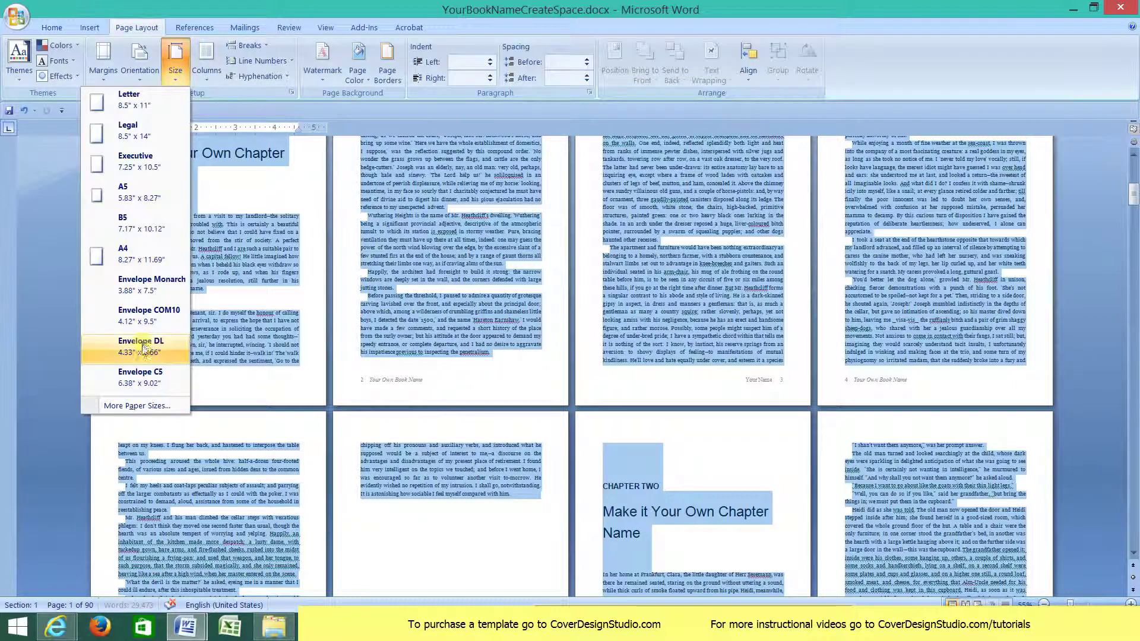
click(138, 406)
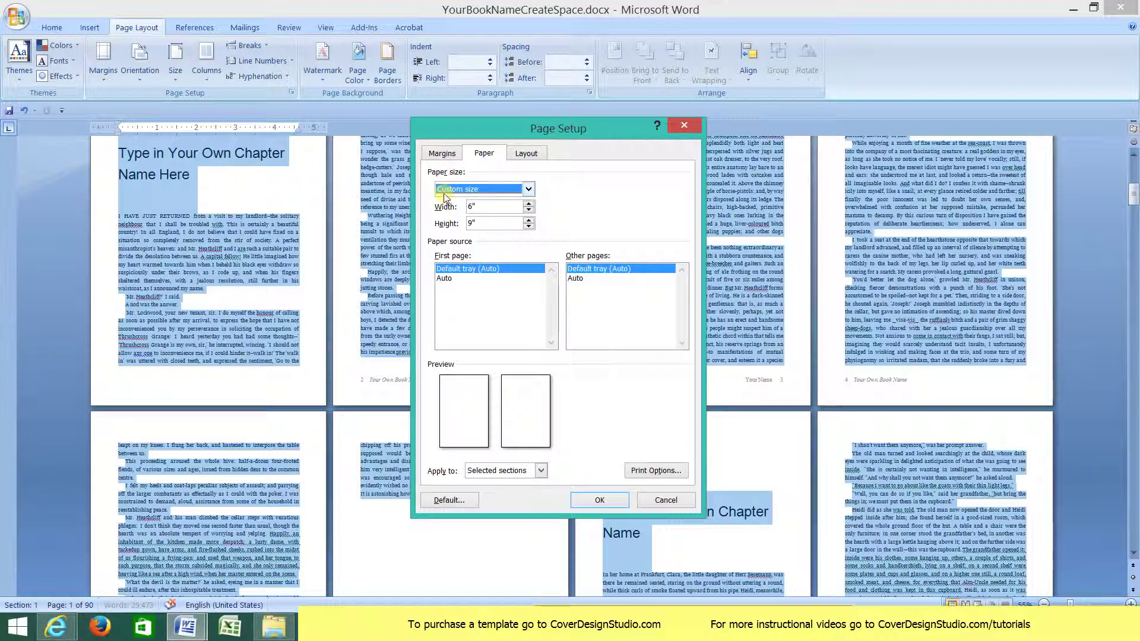
double_click(470, 207)
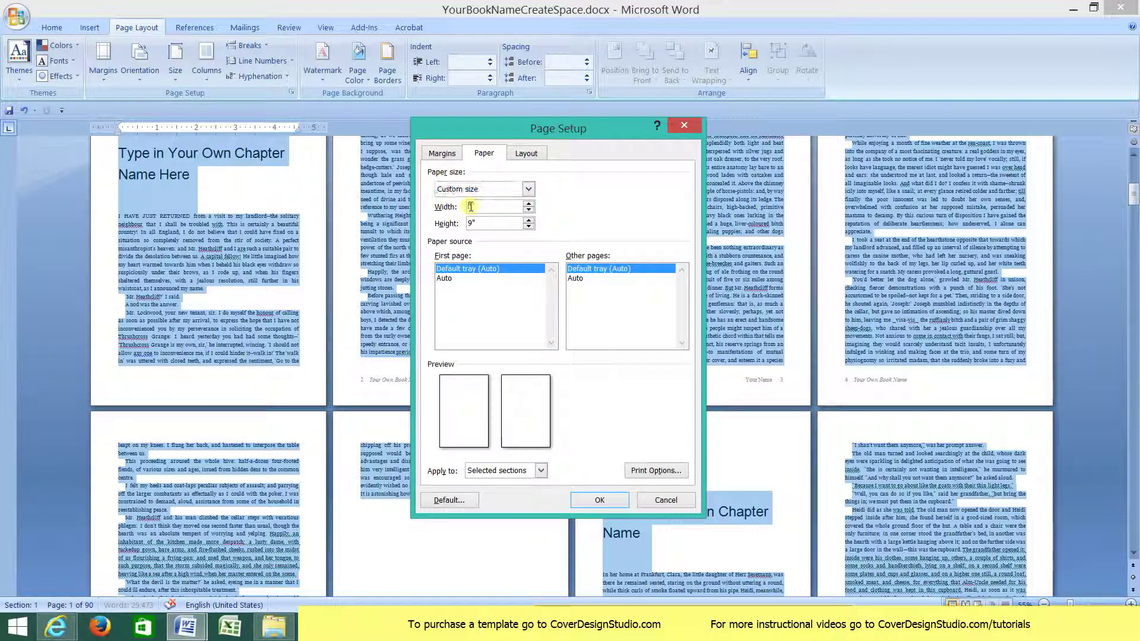
text(7)
double_click(471, 223)
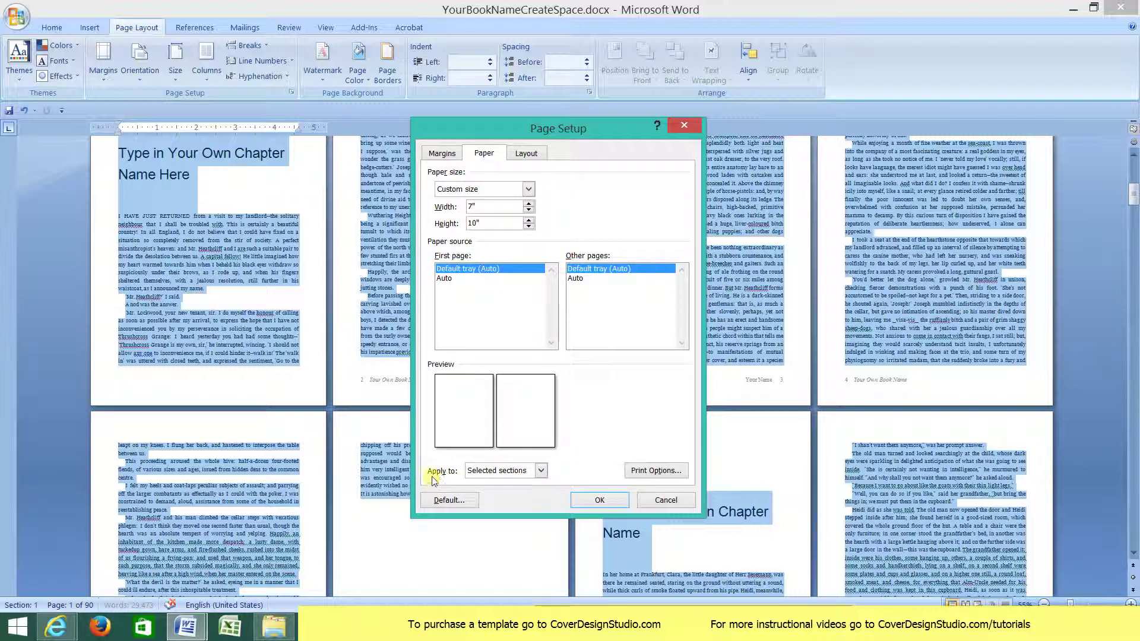
click(542, 472)
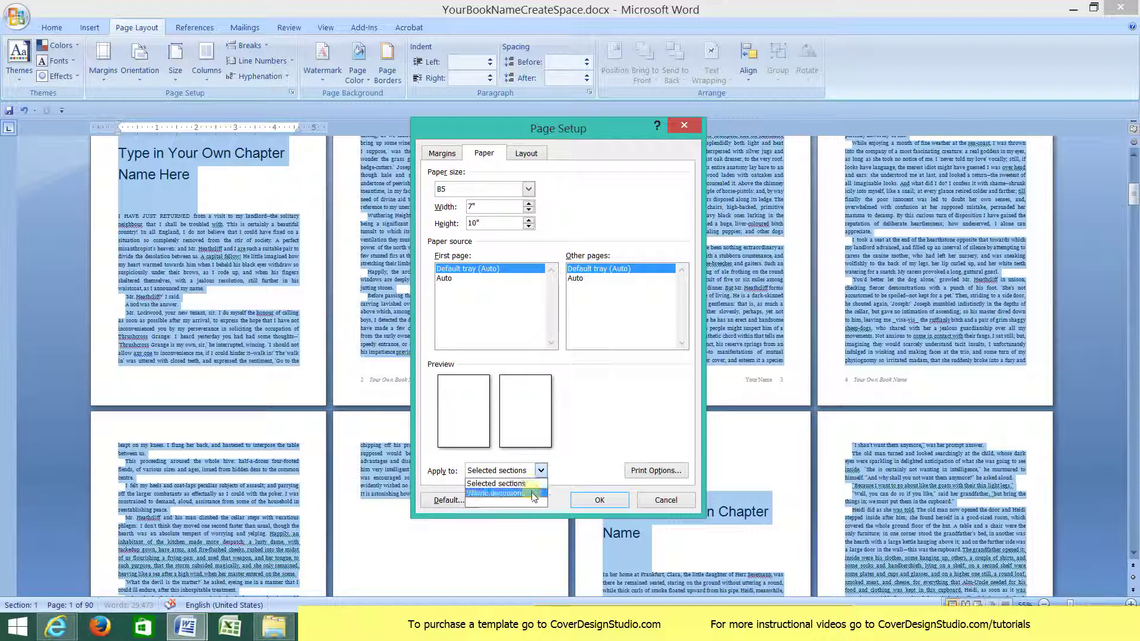
click(533, 493)
click(590, 503)
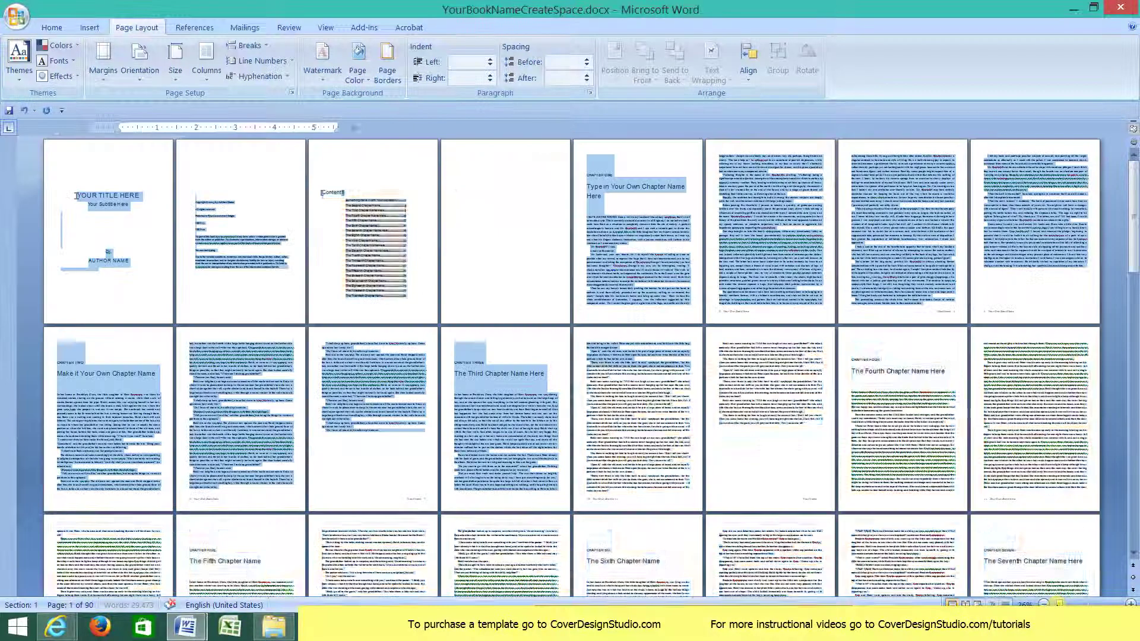
click(1058, 604)
drag(1131, 202, 1120, 471)
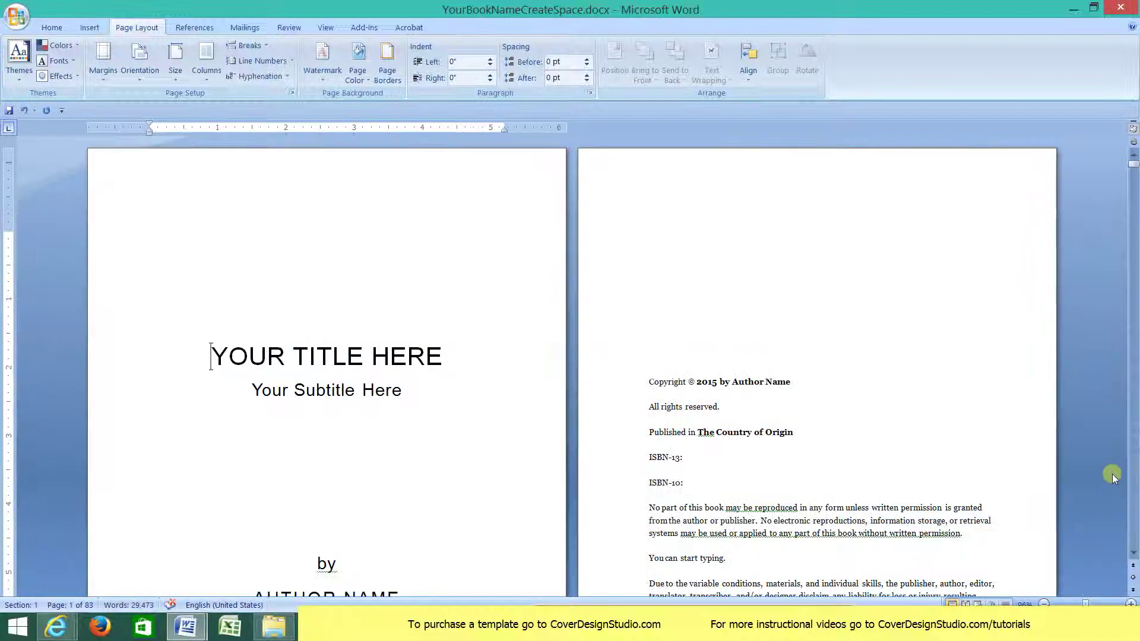
Step: Update the entire table of contents from the References tab so the new chapter names and pages appear
click(1133, 554)
scroll(522, 265, down, 15)
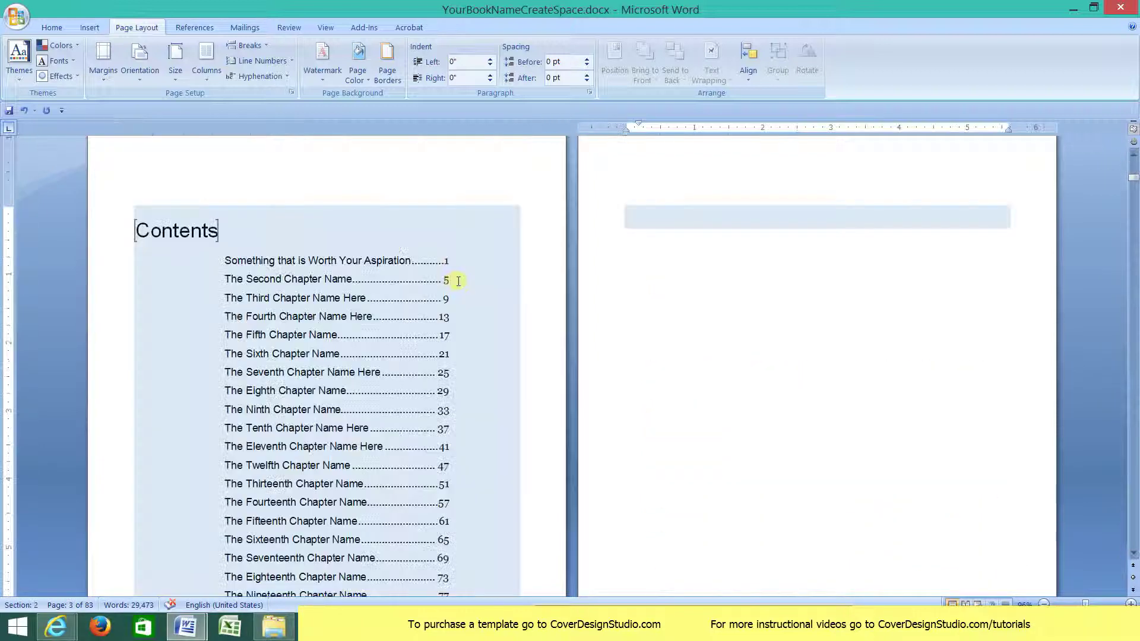
click(351, 223)
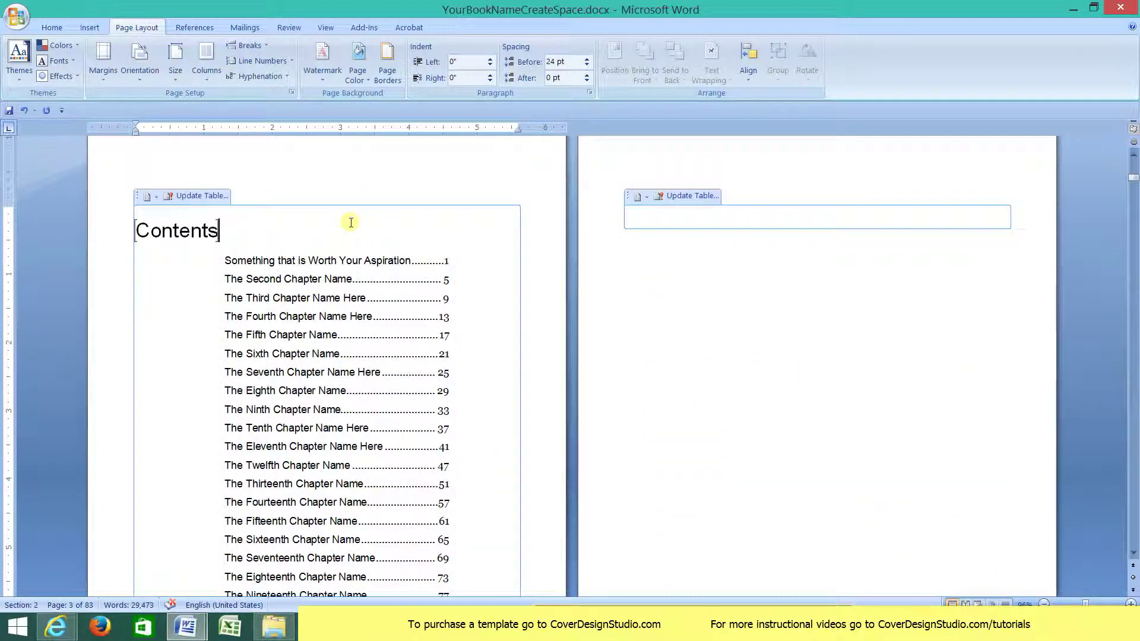
click(289, 28)
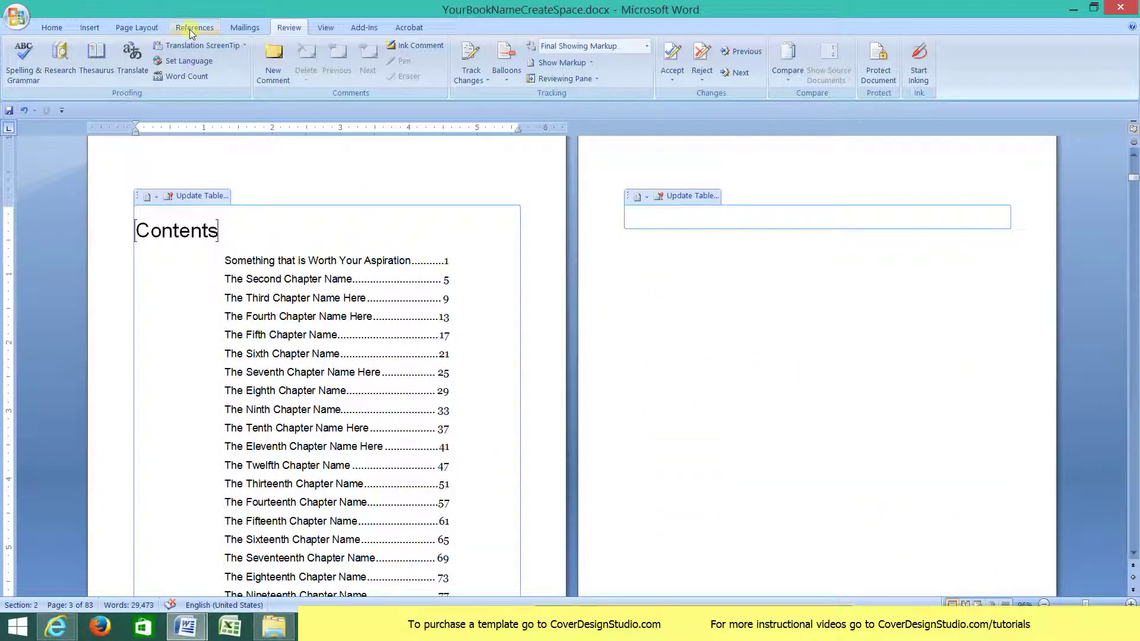
click(192, 29)
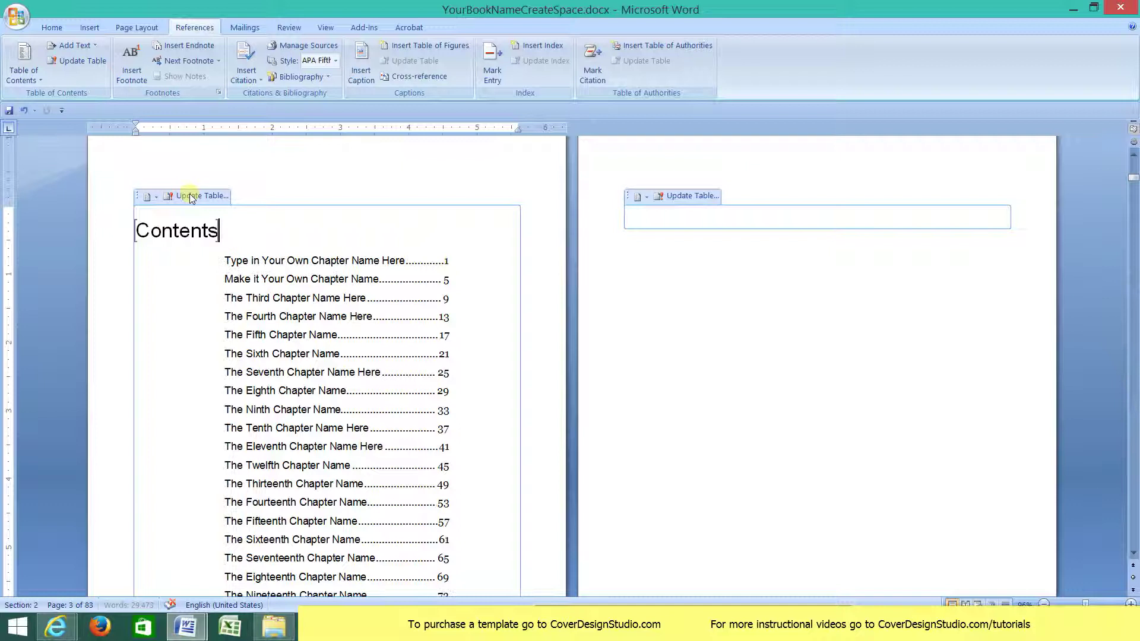
click(190, 193)
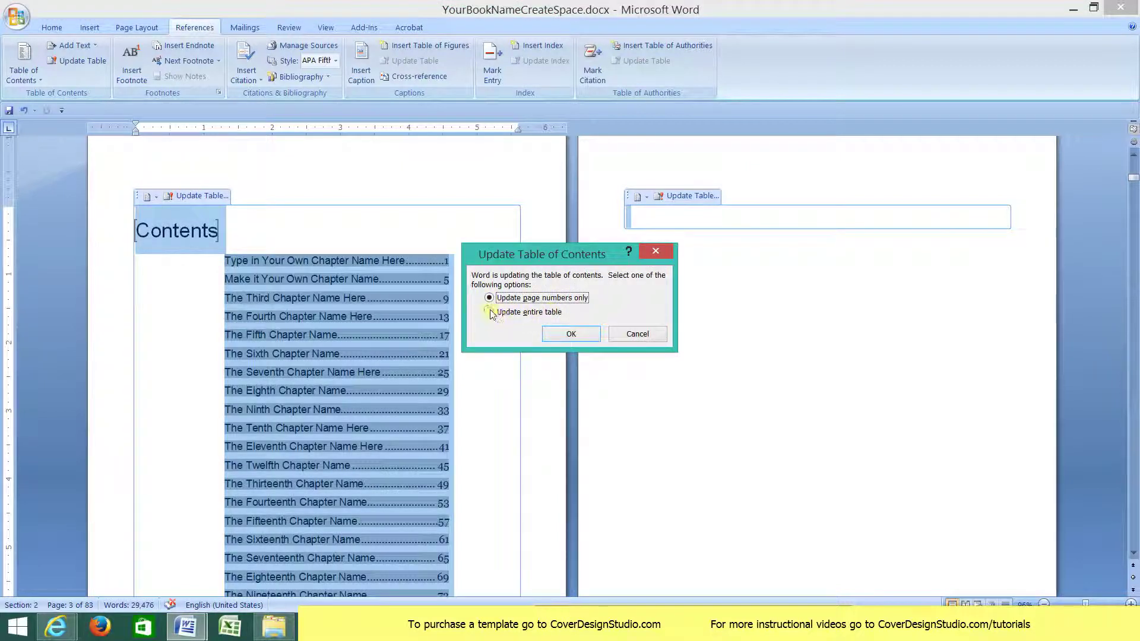
click(489, 312)
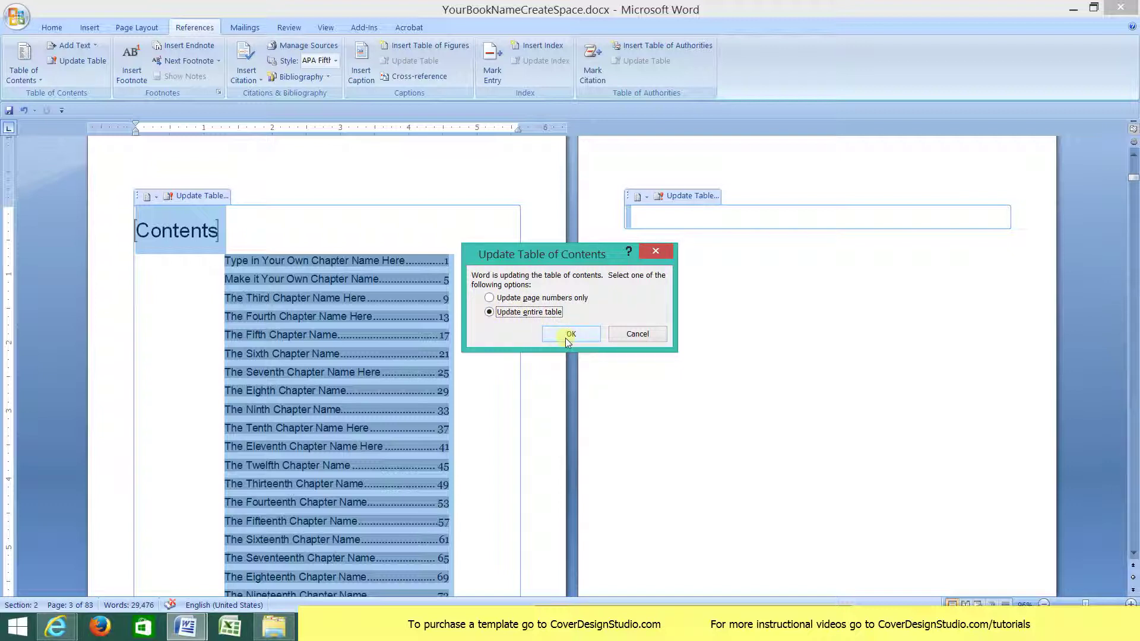
click(570, 334)
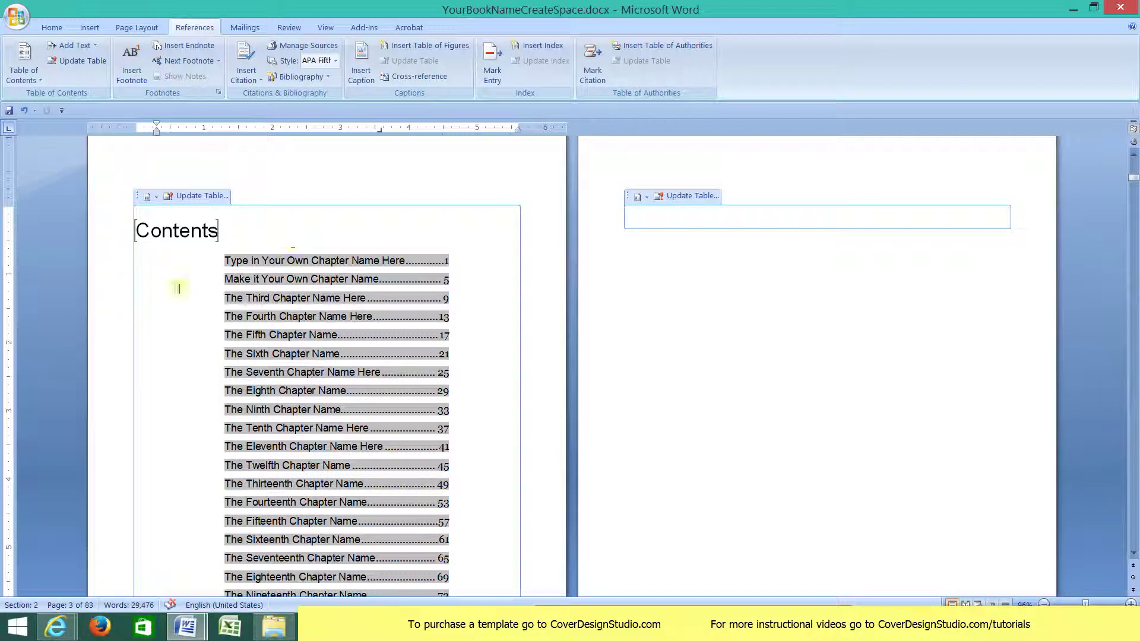
click(486, 289)
click(682, 308)
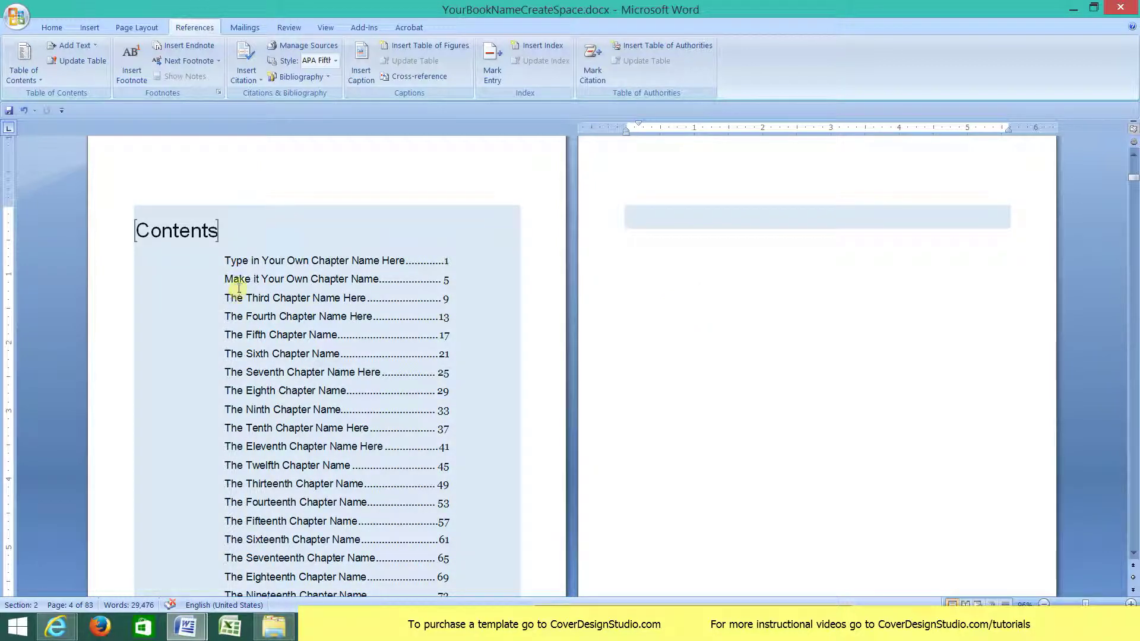
click(228, 261)
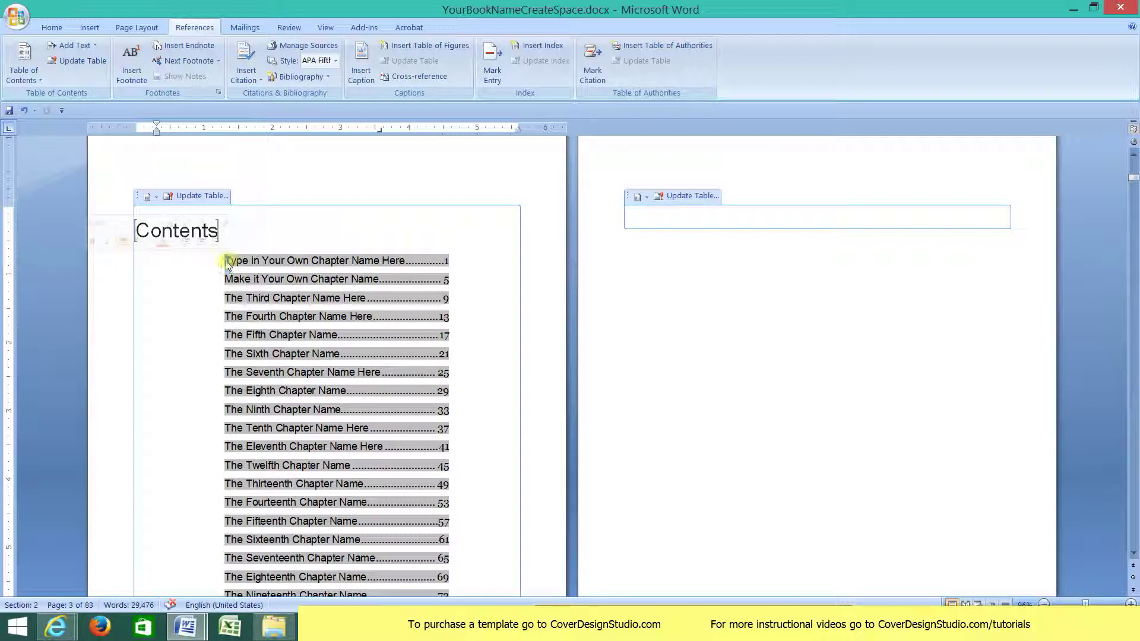
Step: Retype the first contents entry as 'Type in the Name of the Chapter'
drag(225, 261, 404, 263)
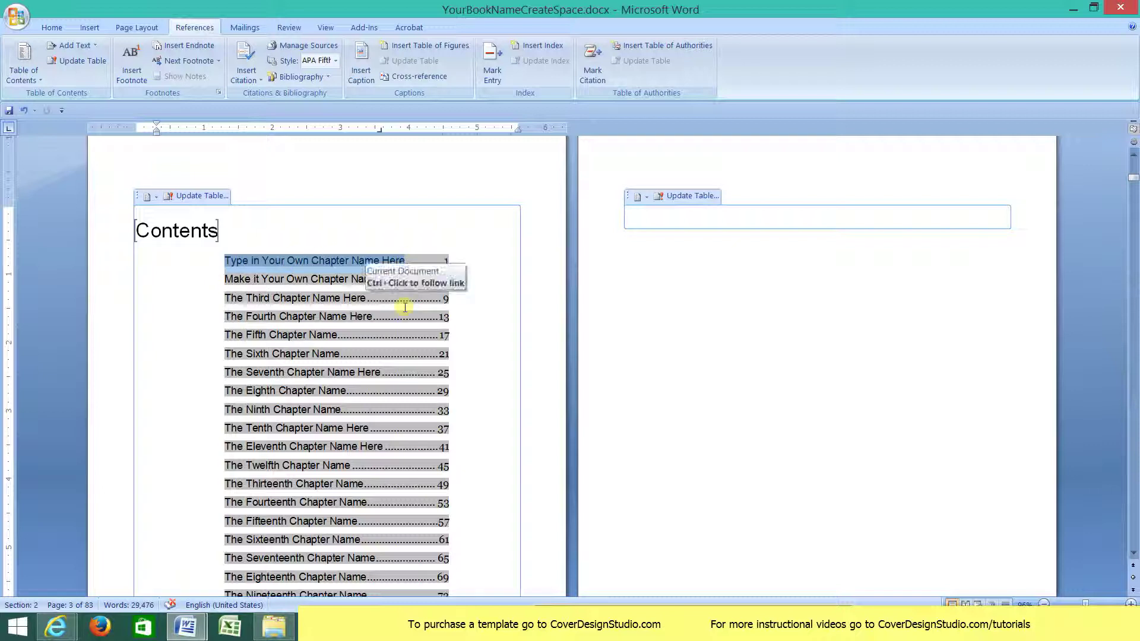
text(Type)
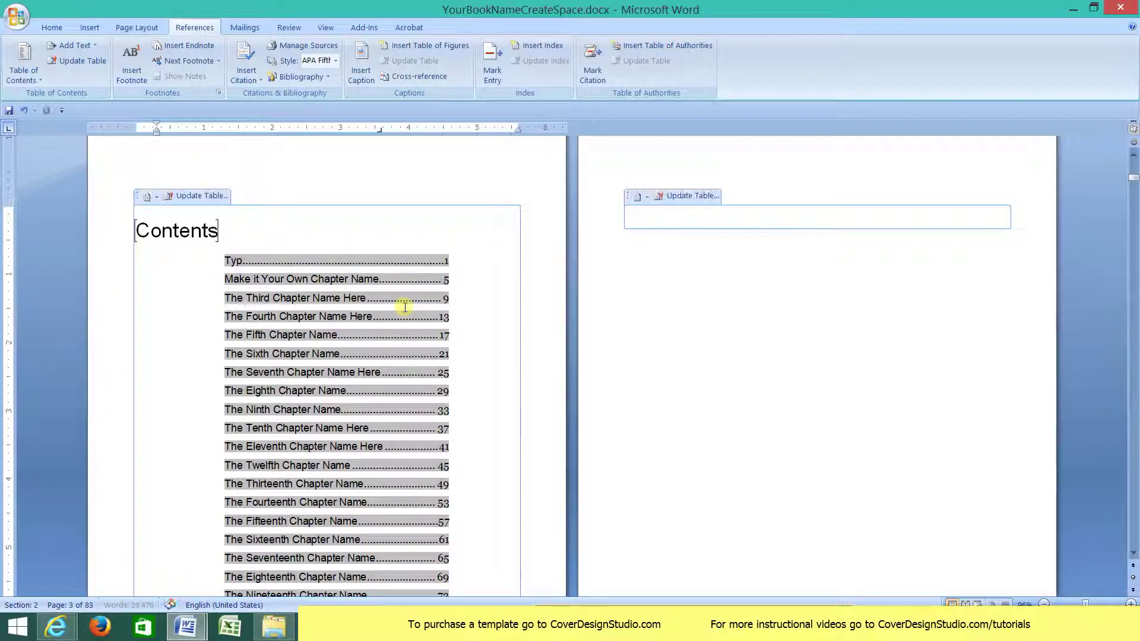
text(e in theName of the Chapter)
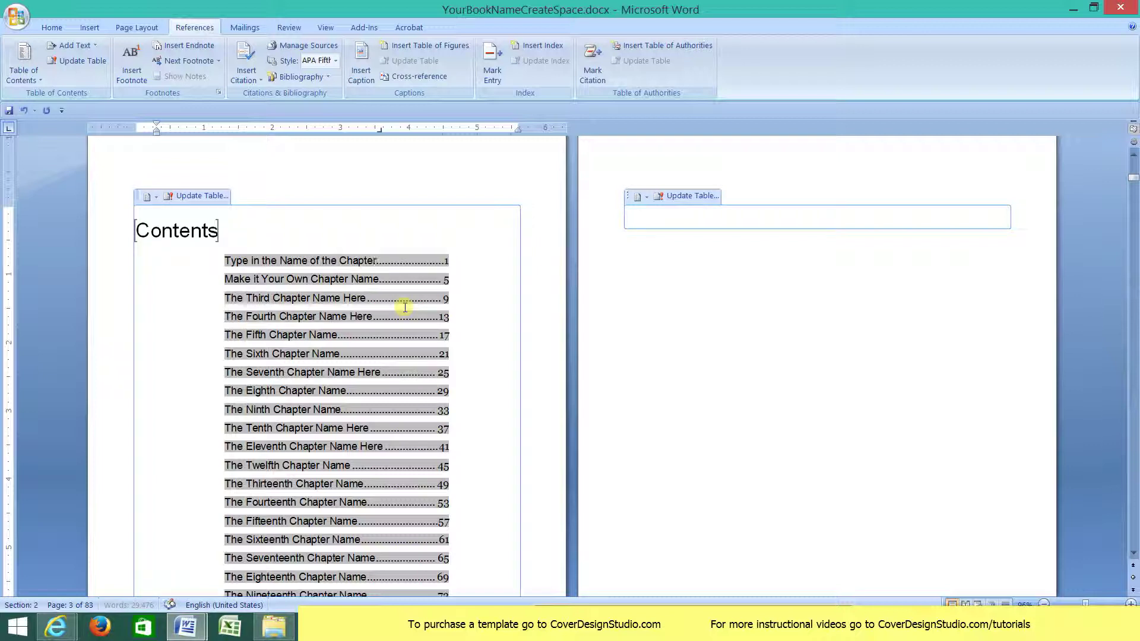
key(End)
Step: Delete the Thirteenth through Twentieth contents entries
click(468, 294)
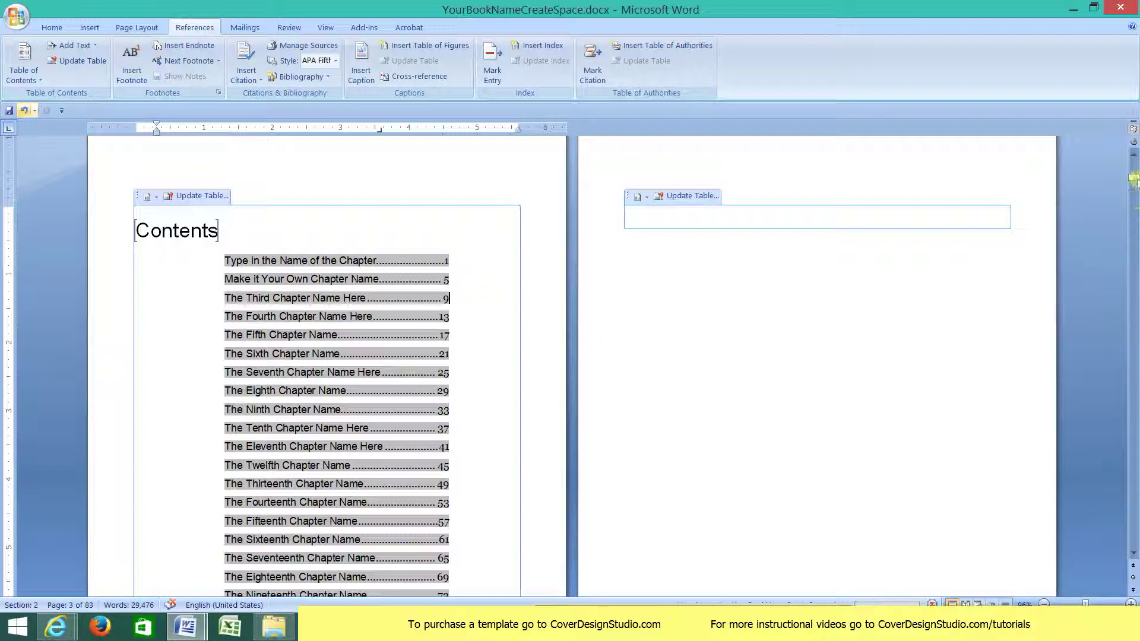
click(1133, 552)
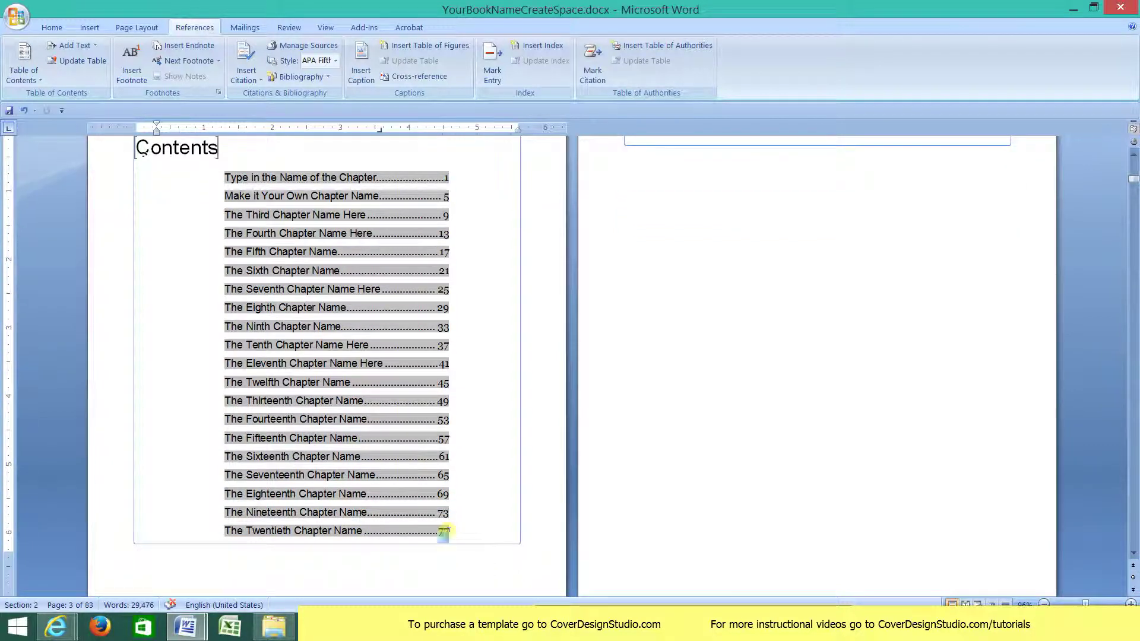
drag(448, 530, 224, 402)
key(Delete)
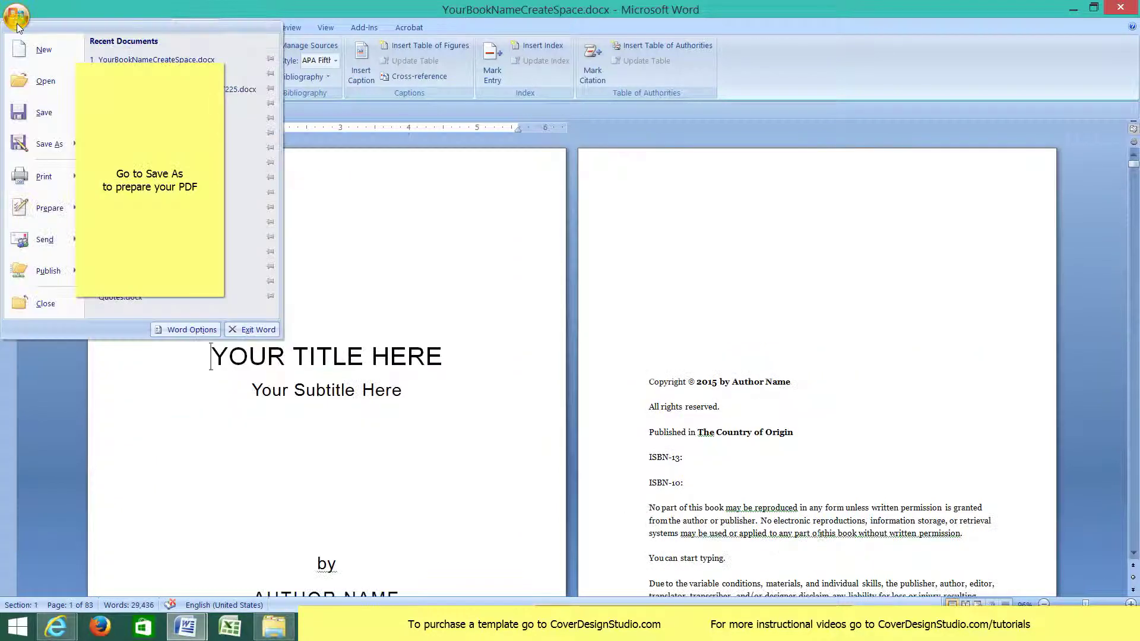
Step: Publish YourBookNameCreateSpace.pdf as an ISO 19005-1 (PDF/A) compliant file in the Interior Template folder
mouse_move(51, 181)
mouse_move(45, 151)
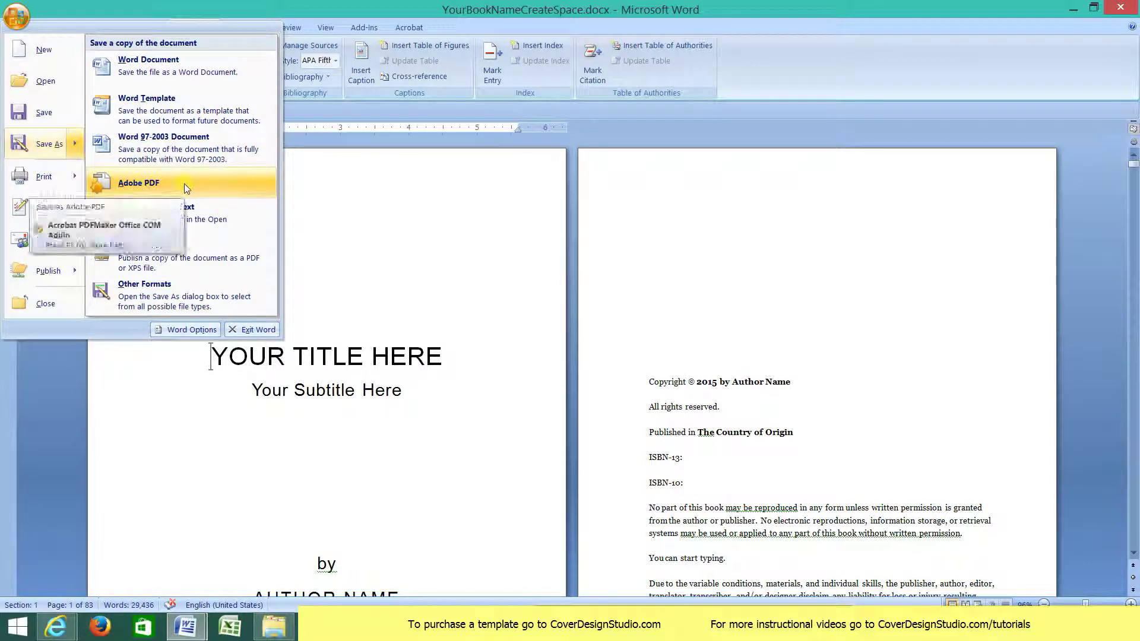
click(234, 261)
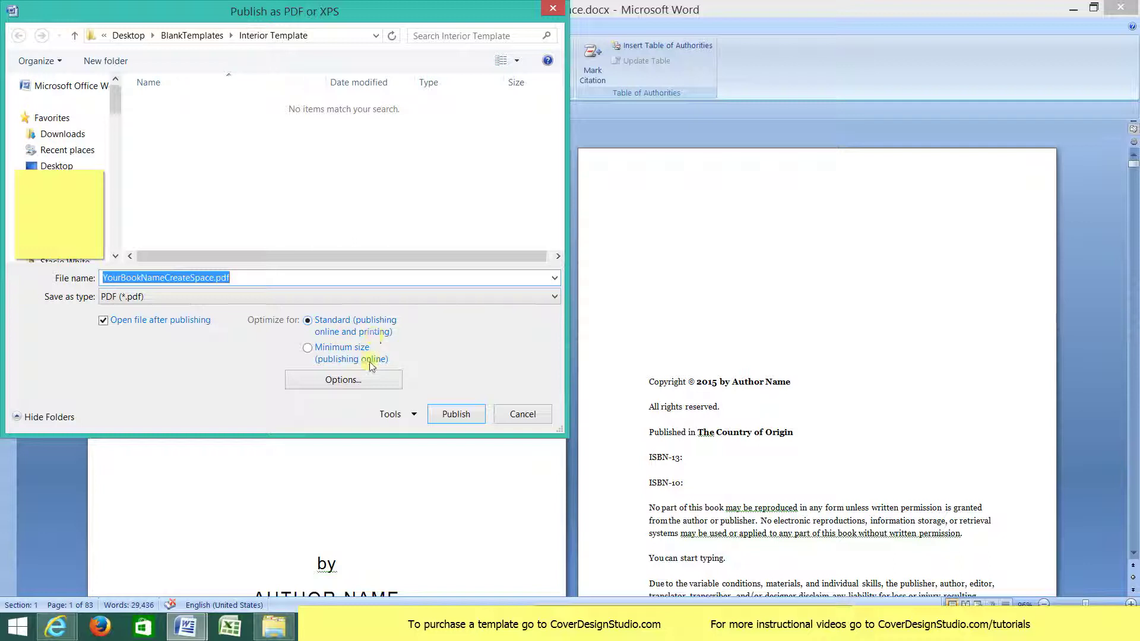
click(367, 383)
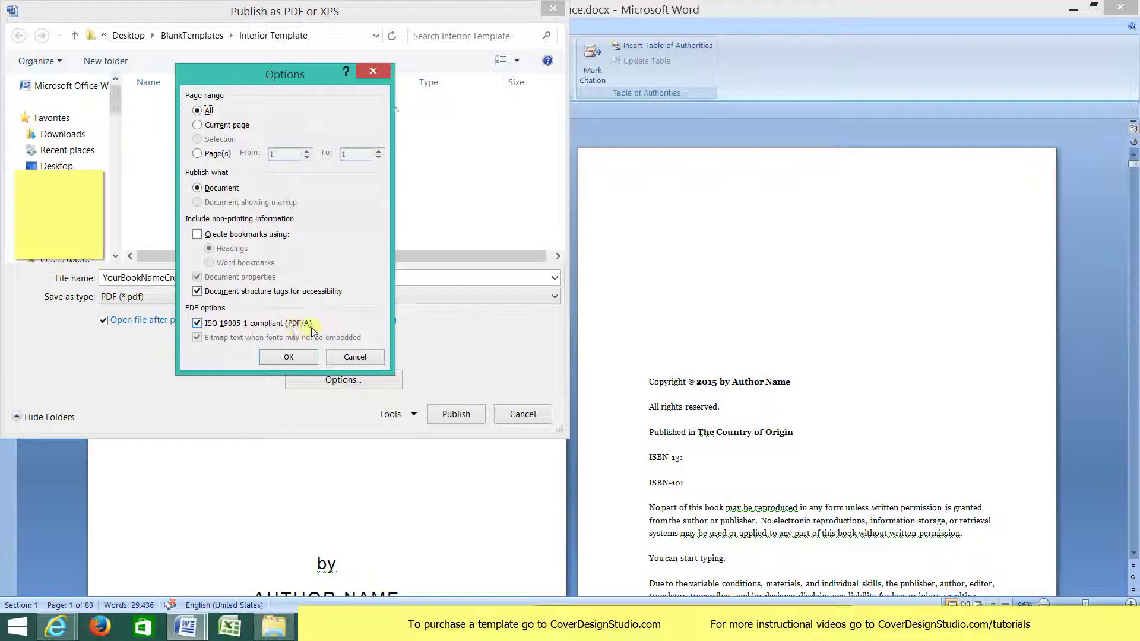
click(289, 356)
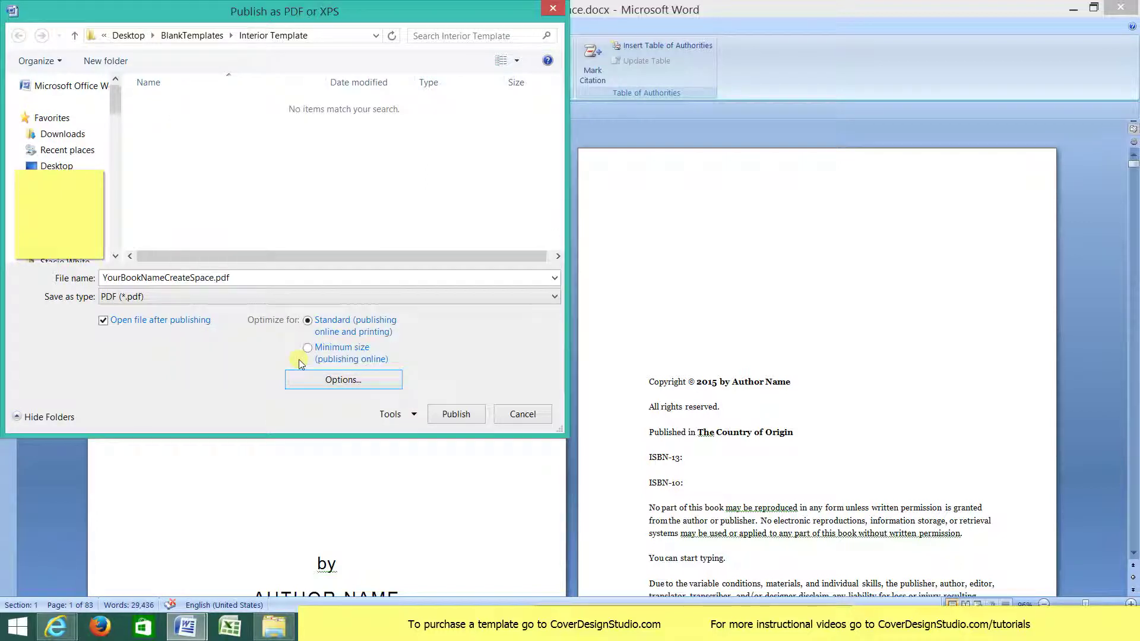
click(458, 416)
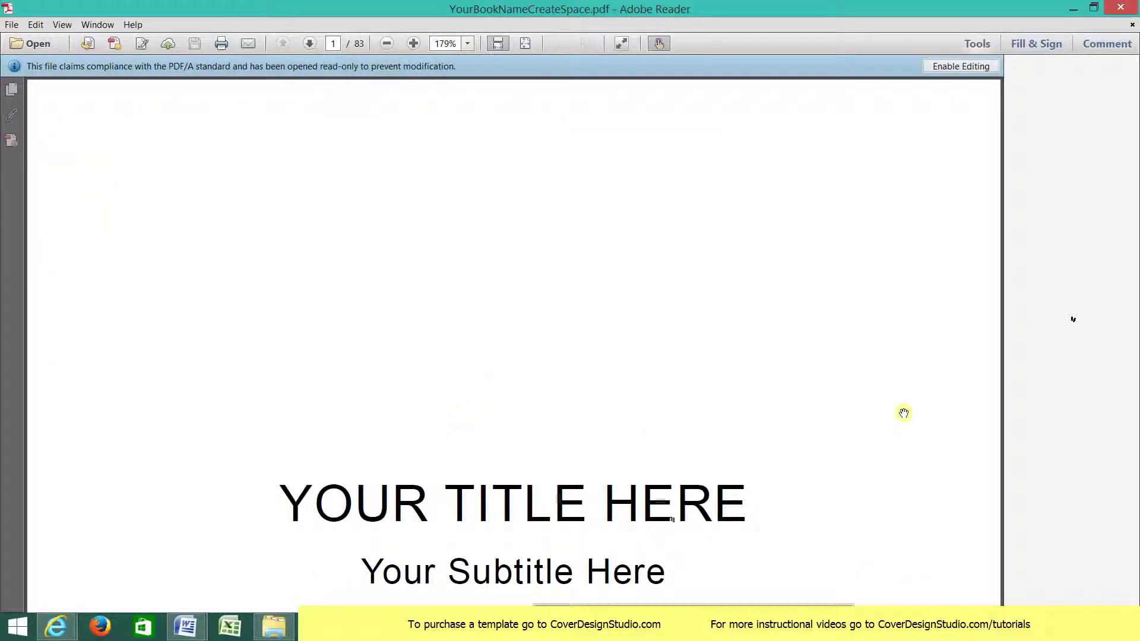
Step: Set Adobe Reader's zoom to 25% to review whole pages of the PDF
click(468, 45)
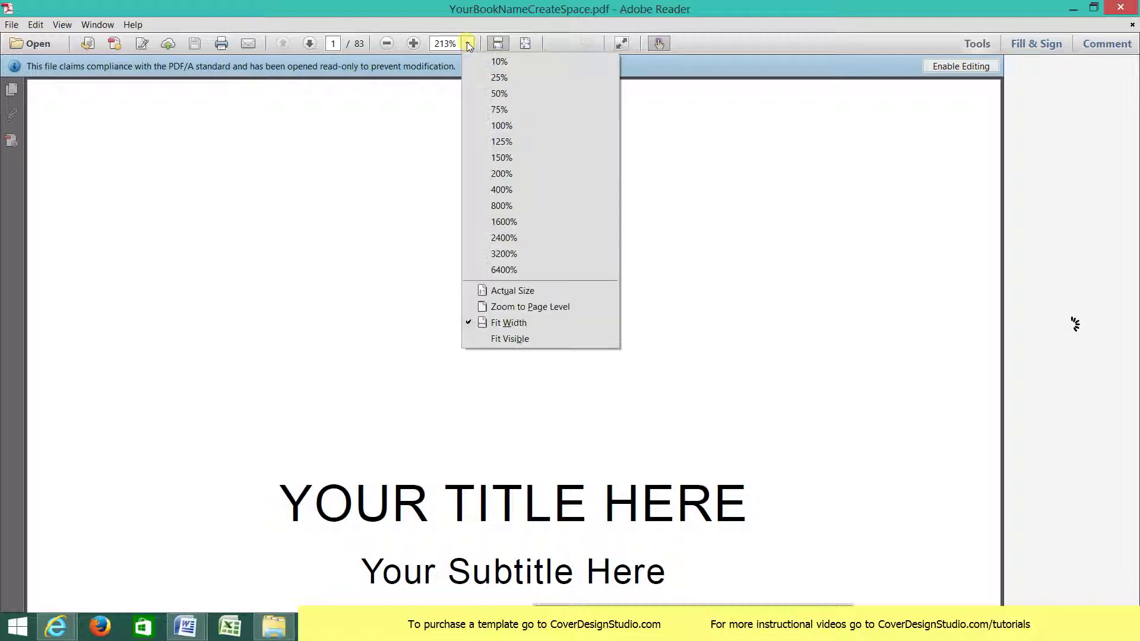
click(481, 77)
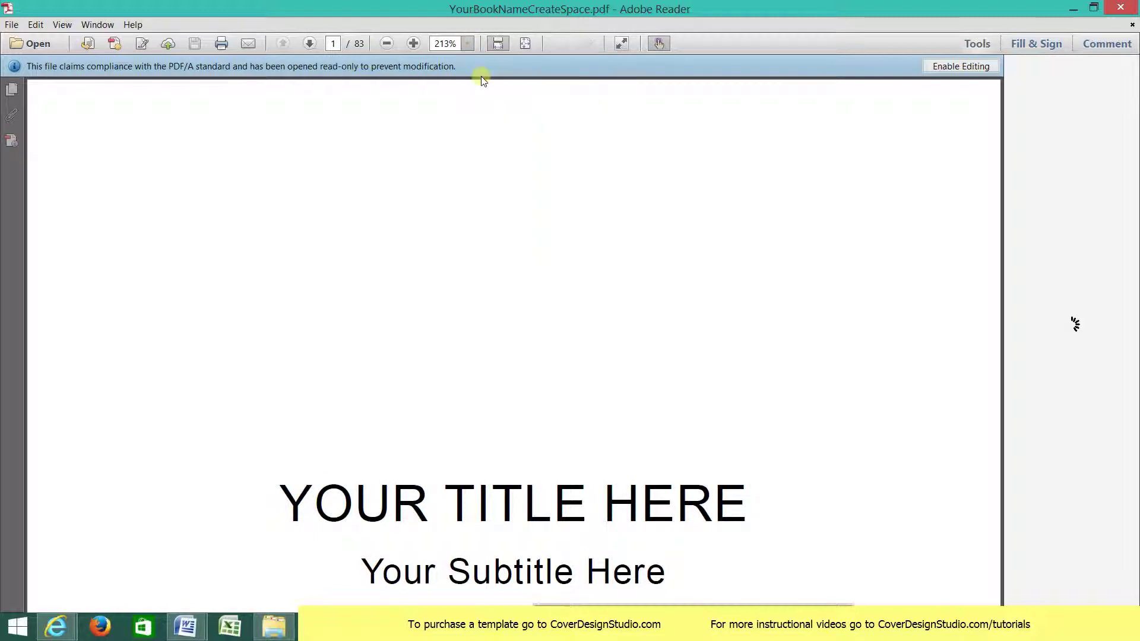
Step: Close the PDF and save the manuscript as YourBookNameKindle.docx, replacing CreateSpace with Kindle
click(1121, 8)
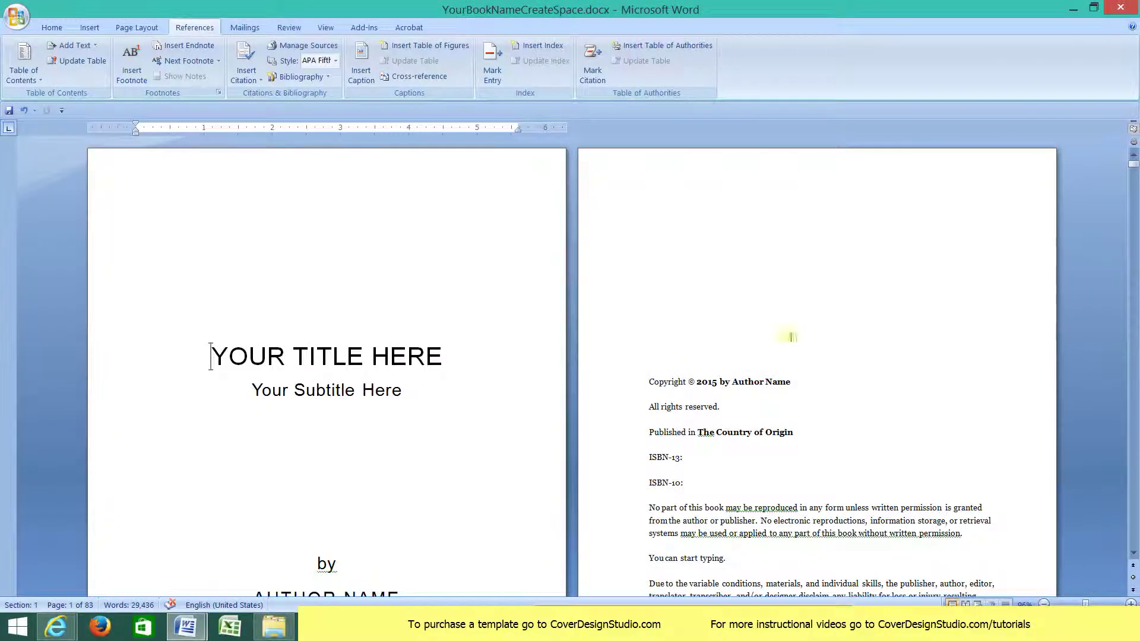
click(655, 482)
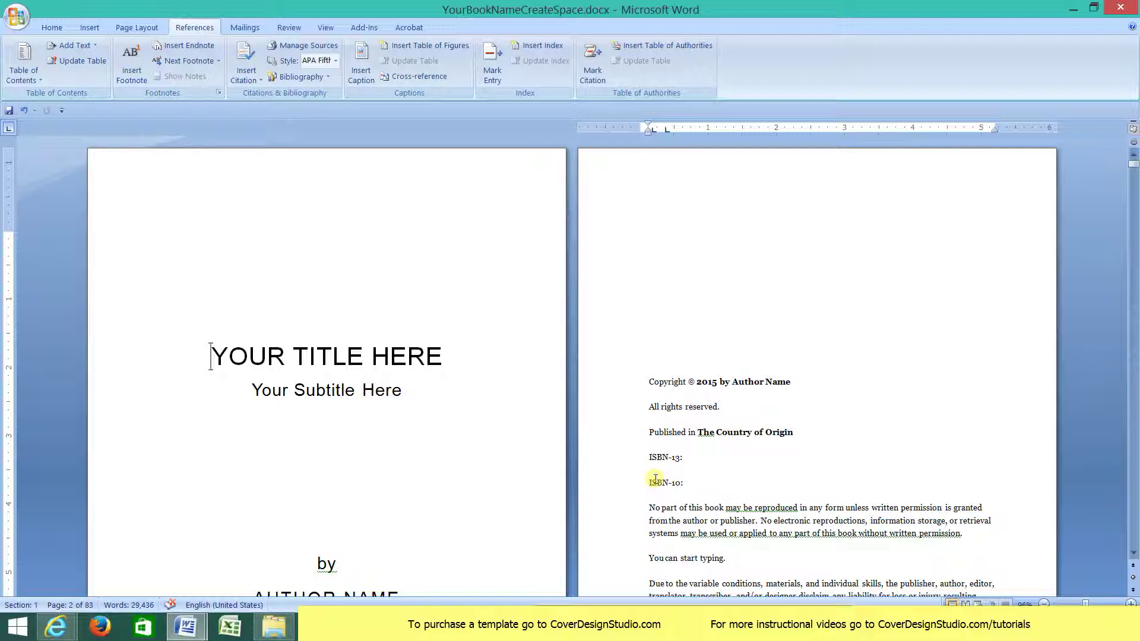
click(16, 19)
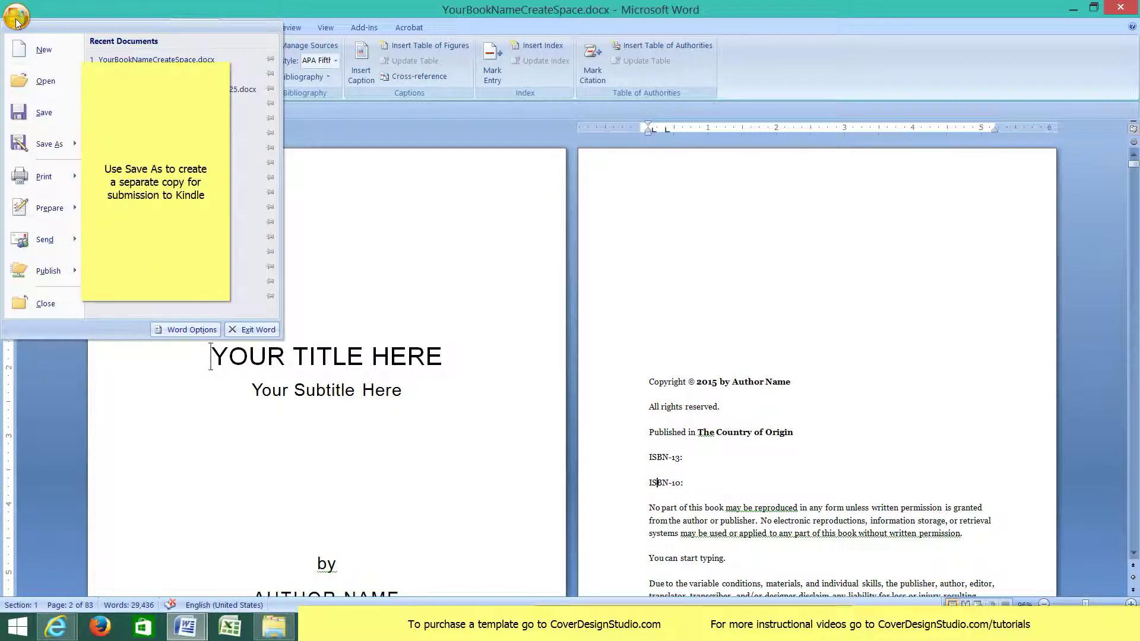
mouse_move(67, 153)
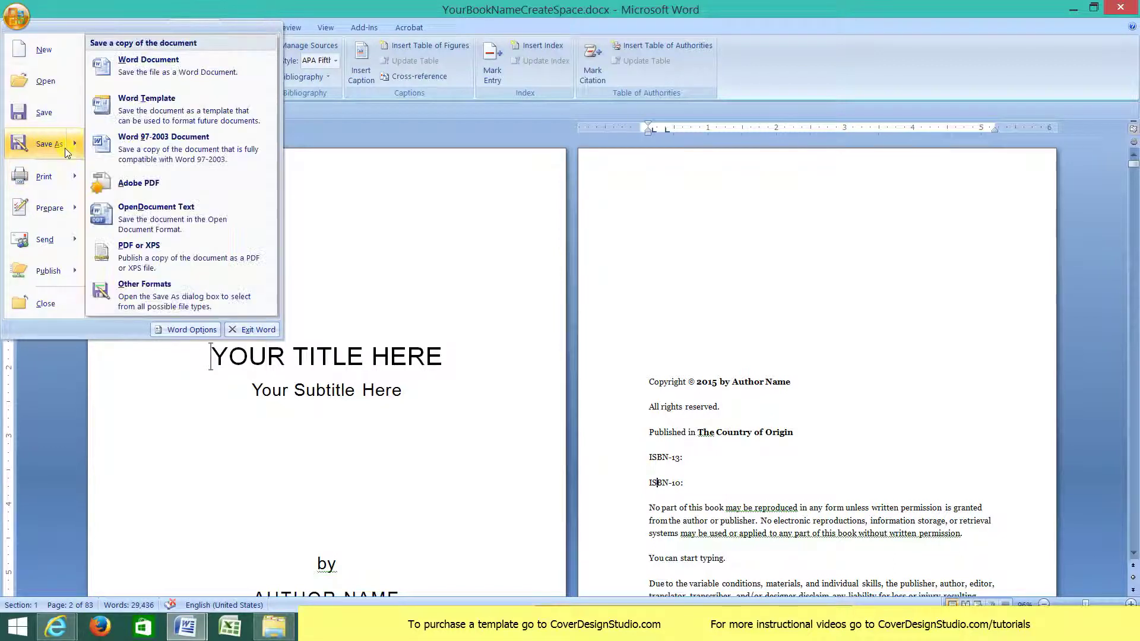
click(173, 62)
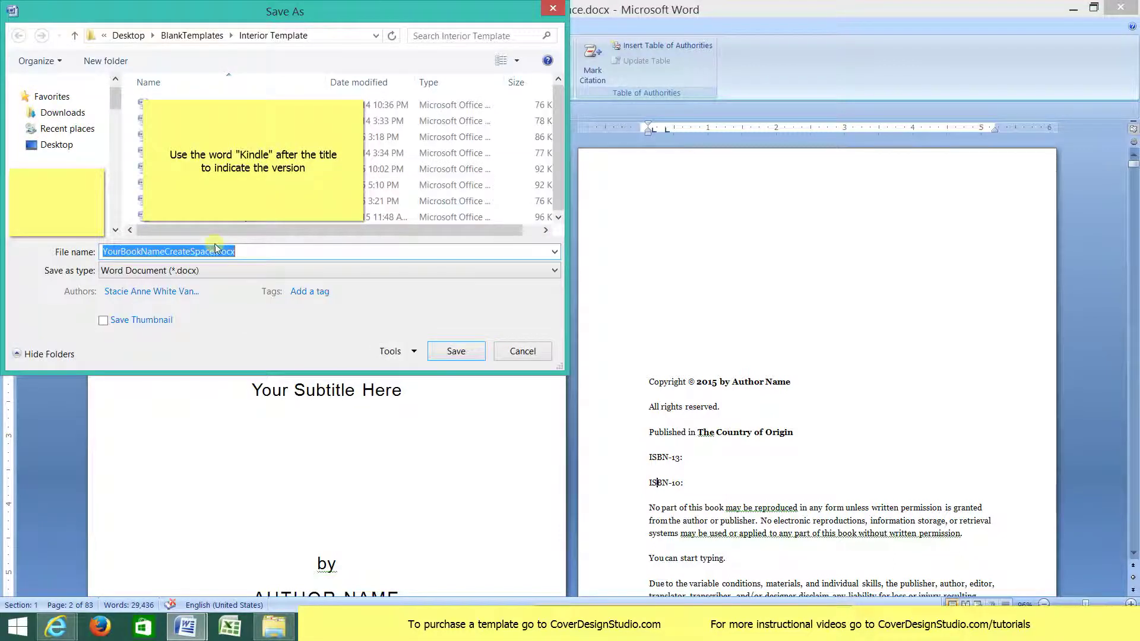
drag(215, 252, 166, 253)
text(K)
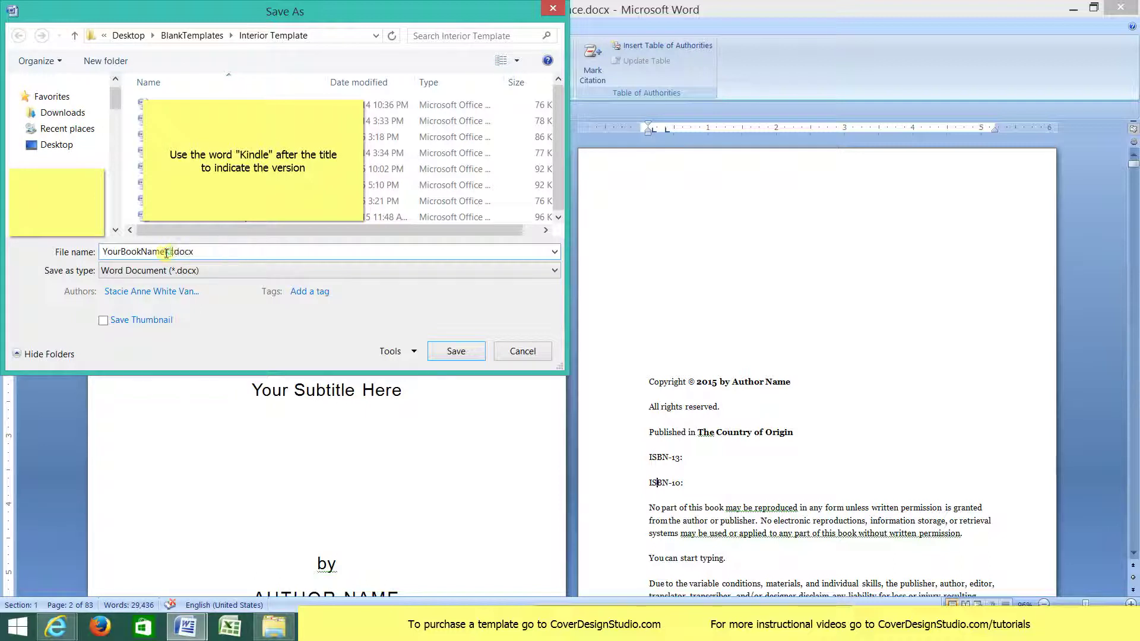
text(indle)
key(Return)
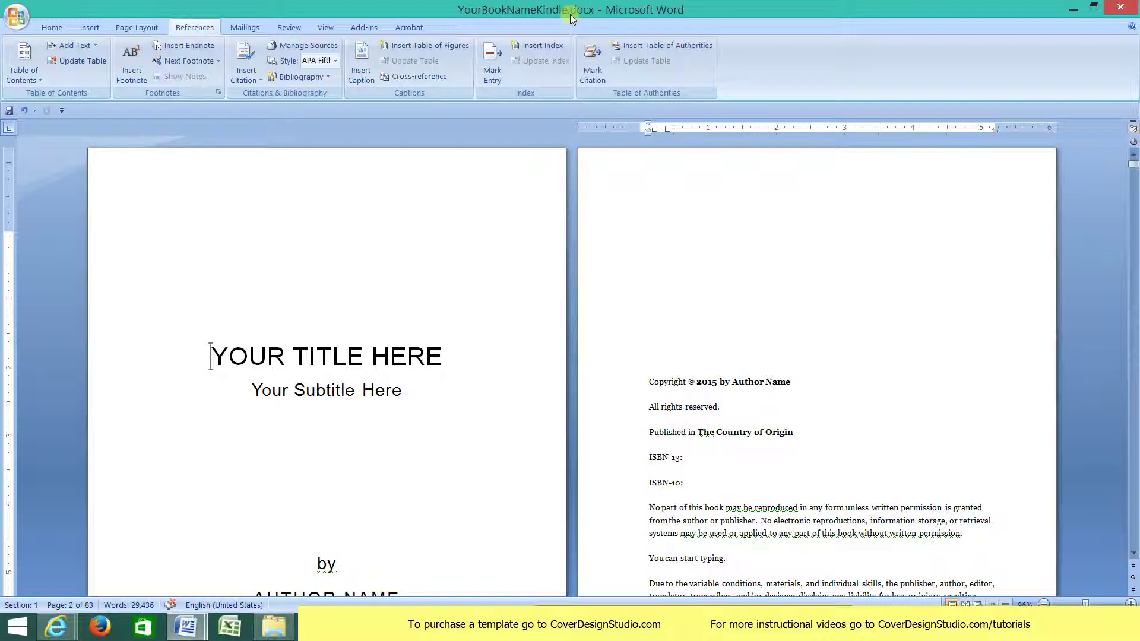
Step: Scroll to the Chapter One pages and start editing the footers from Insert > Footer
click(1136, 537)
click(1136, 537)
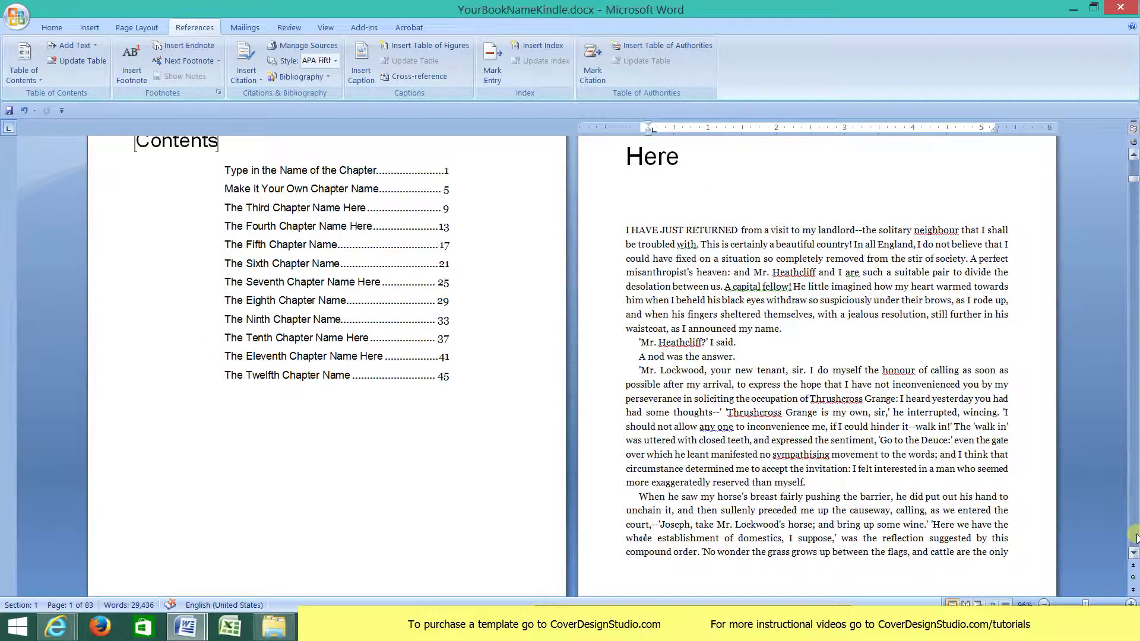
click(1136, 538)
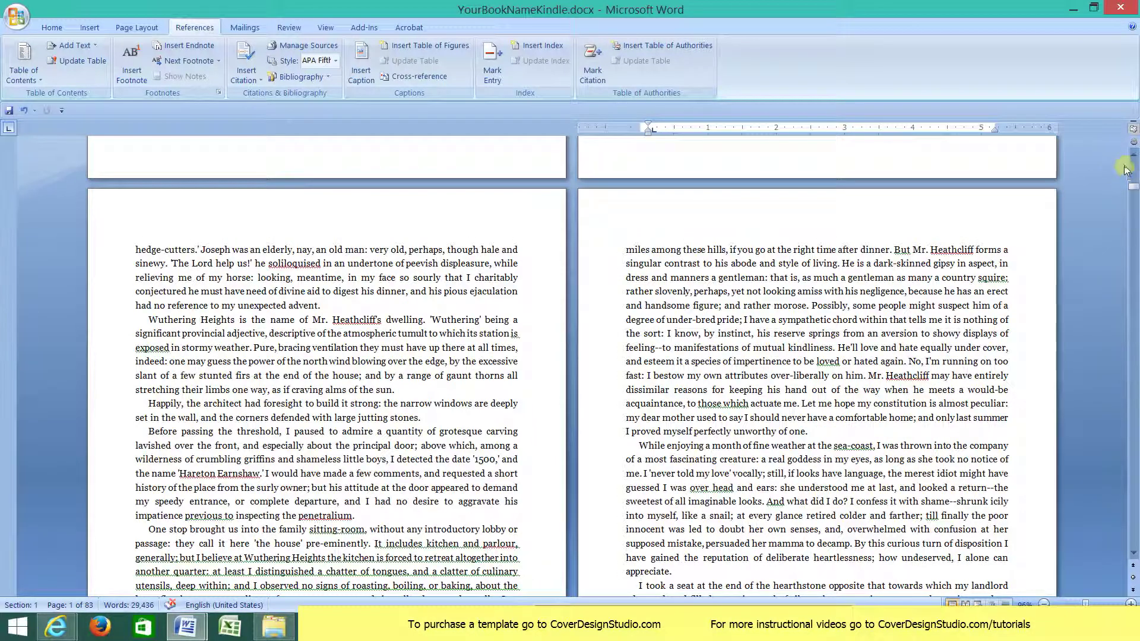
click(90, 28)
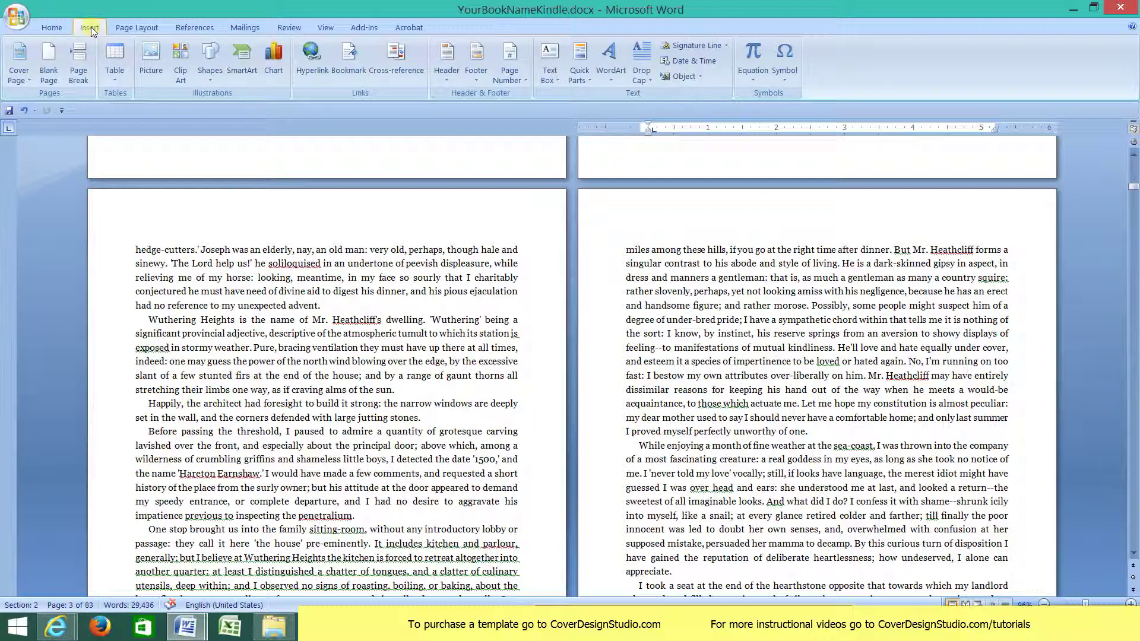
click(476, 59)
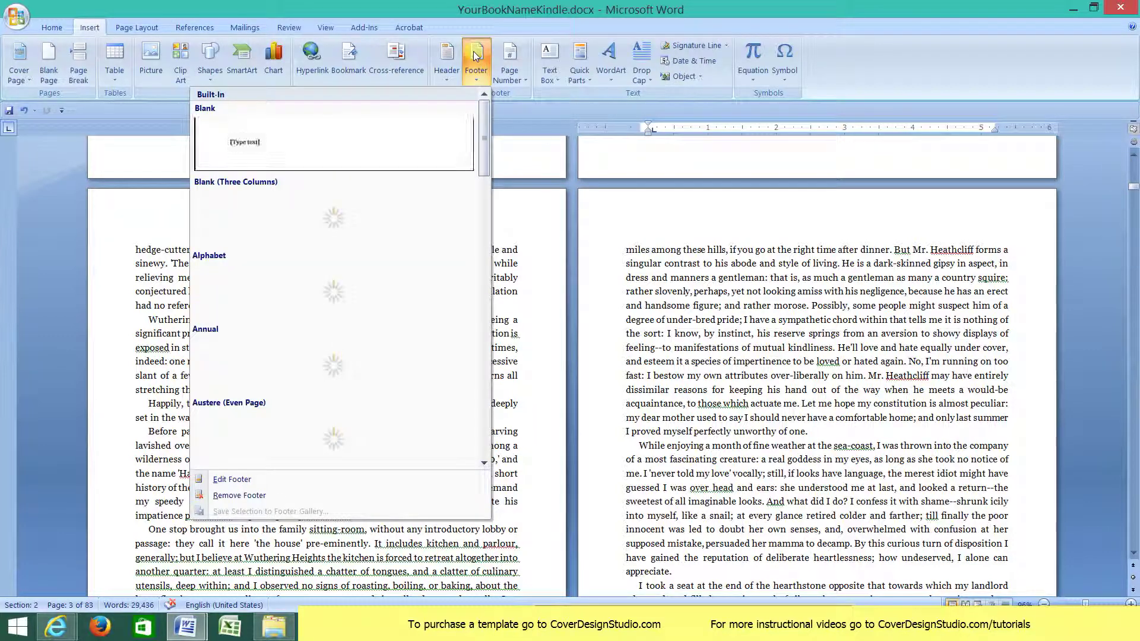
click(336, 484)
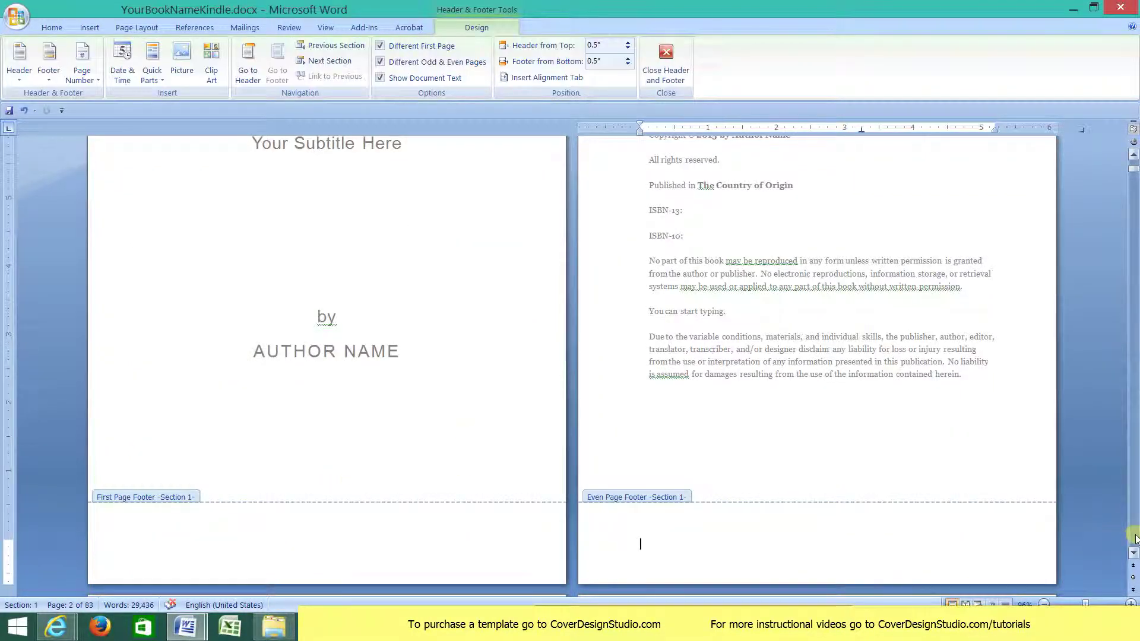
Step: Delete the odd-page name and page number footer, then scroll through the chapters and back to Contents
scroll(1136, 538, down, 5)
scroll(961, 514, down, 1)
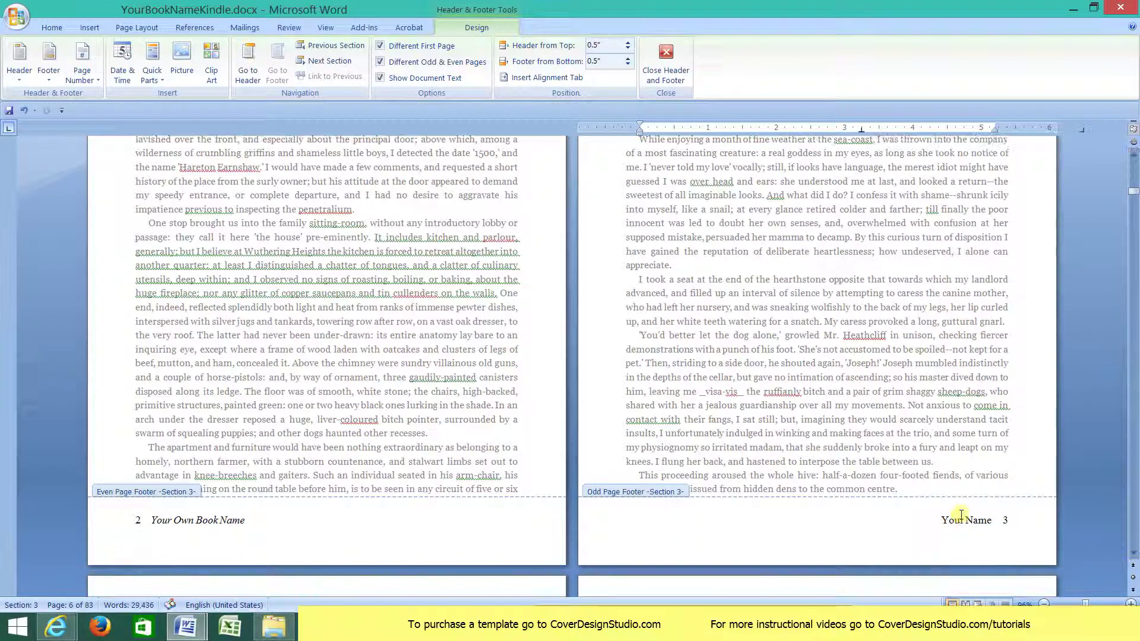
drag(1009, 520, 941, 521)
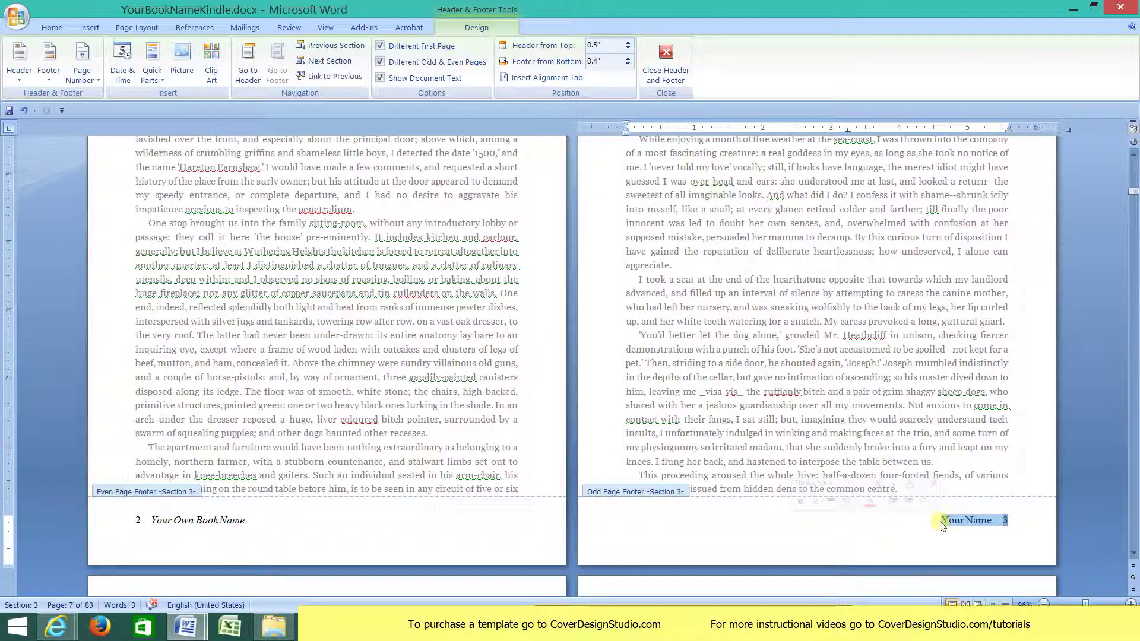
key(Delete)
drag(245, 521, 157, 524)
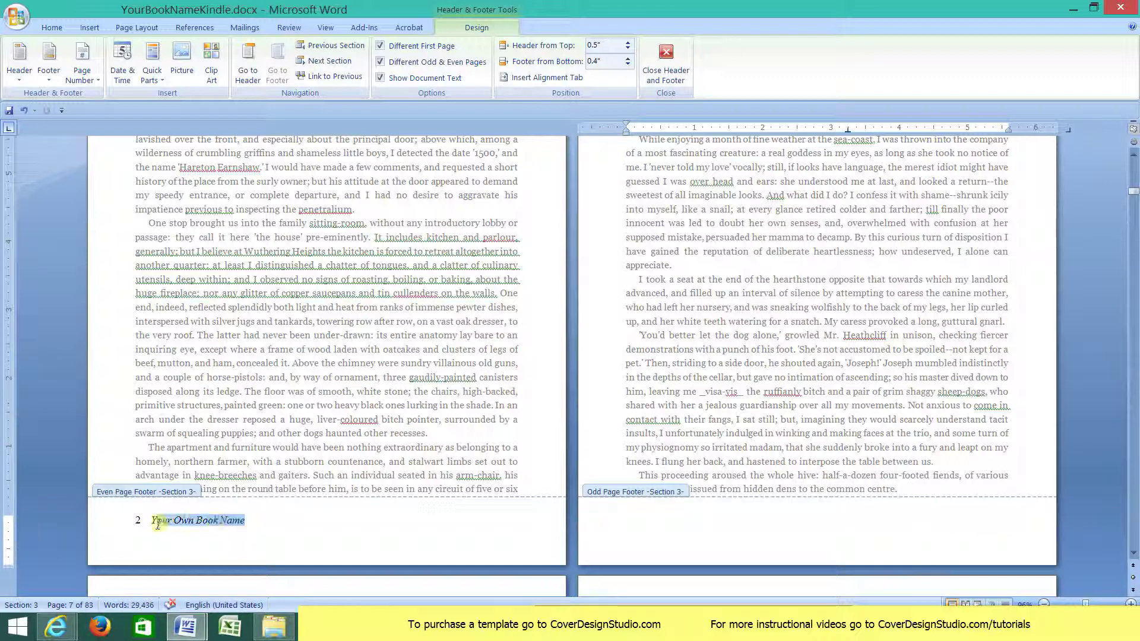
click(1134, 540)
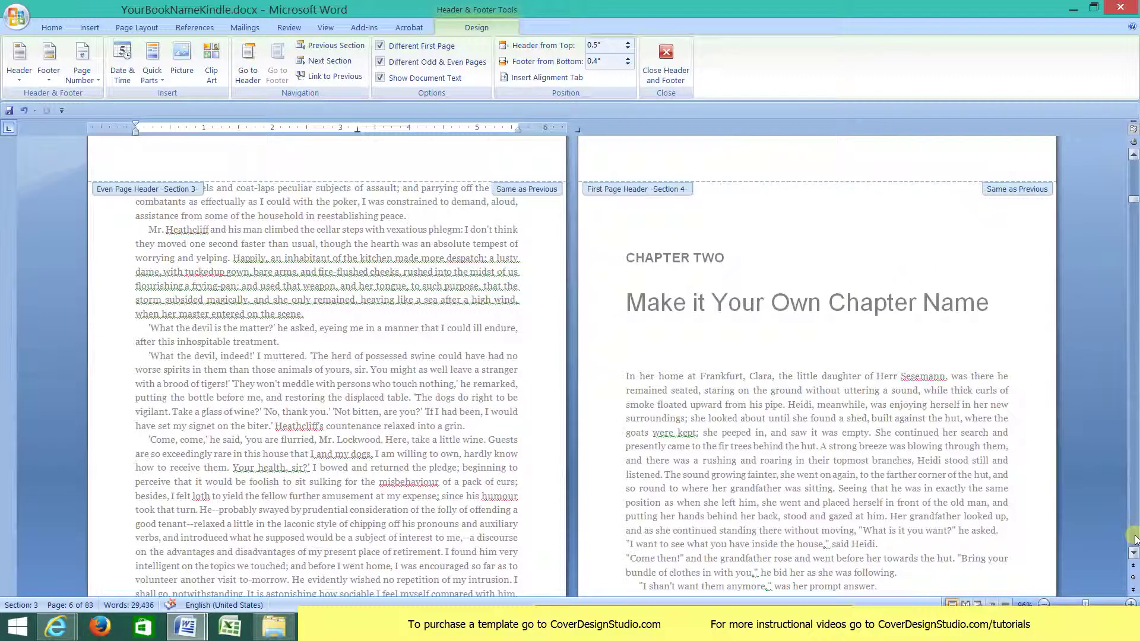
click(1134, 539)
click(1134, 539)
click(1134, 539)
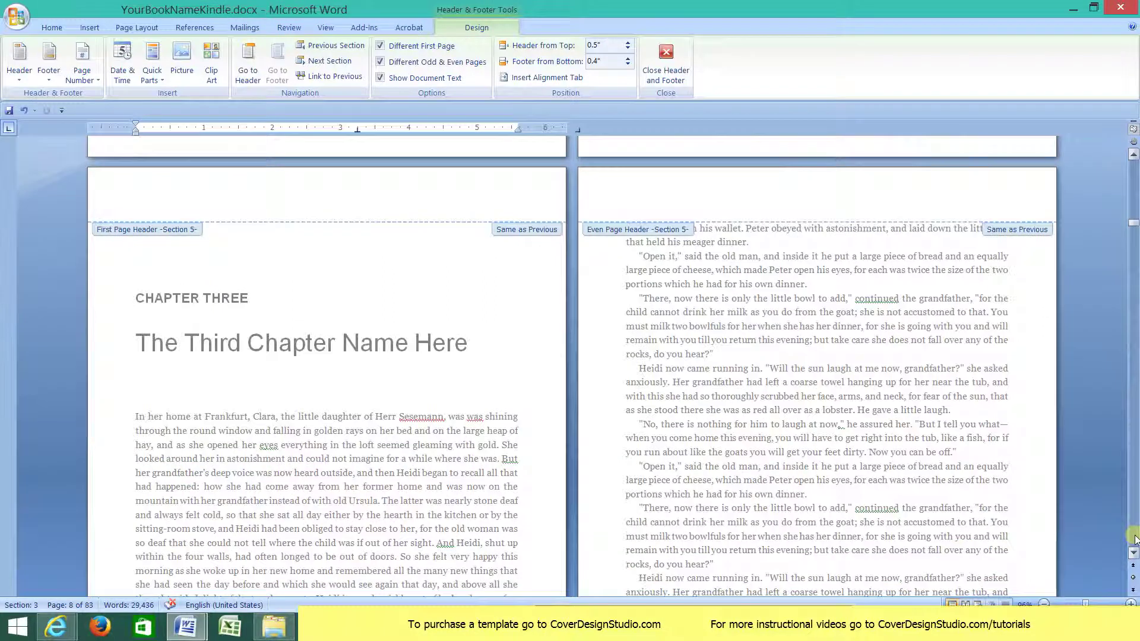
click(1134, 539)
drag(1134, 211, 1134, 155)
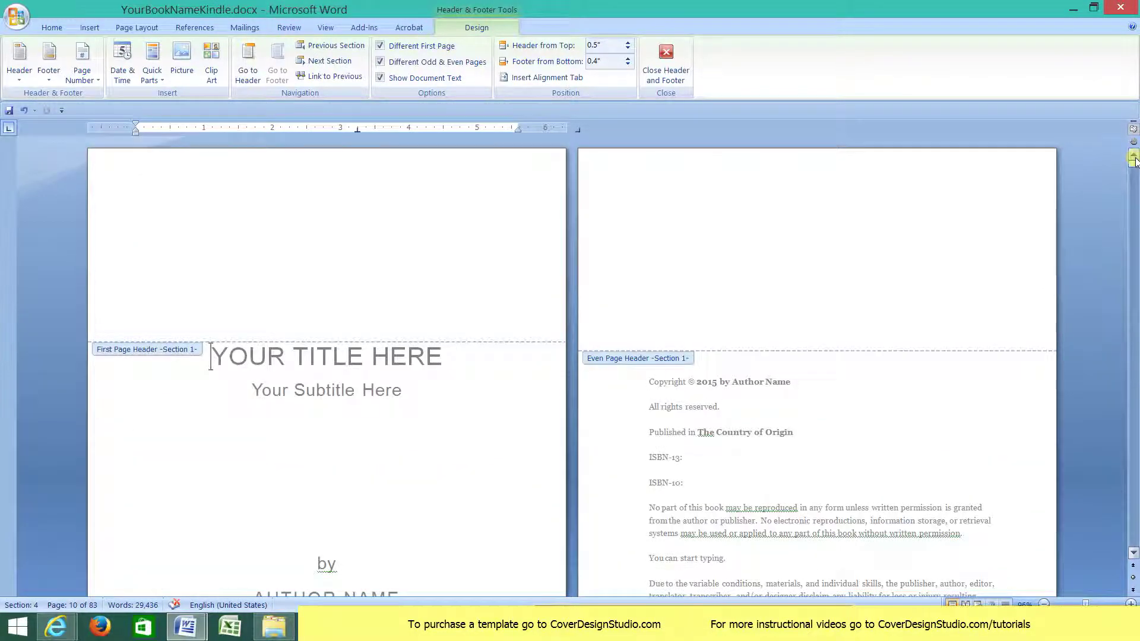
click(1135, 525)
click(1136, 526)
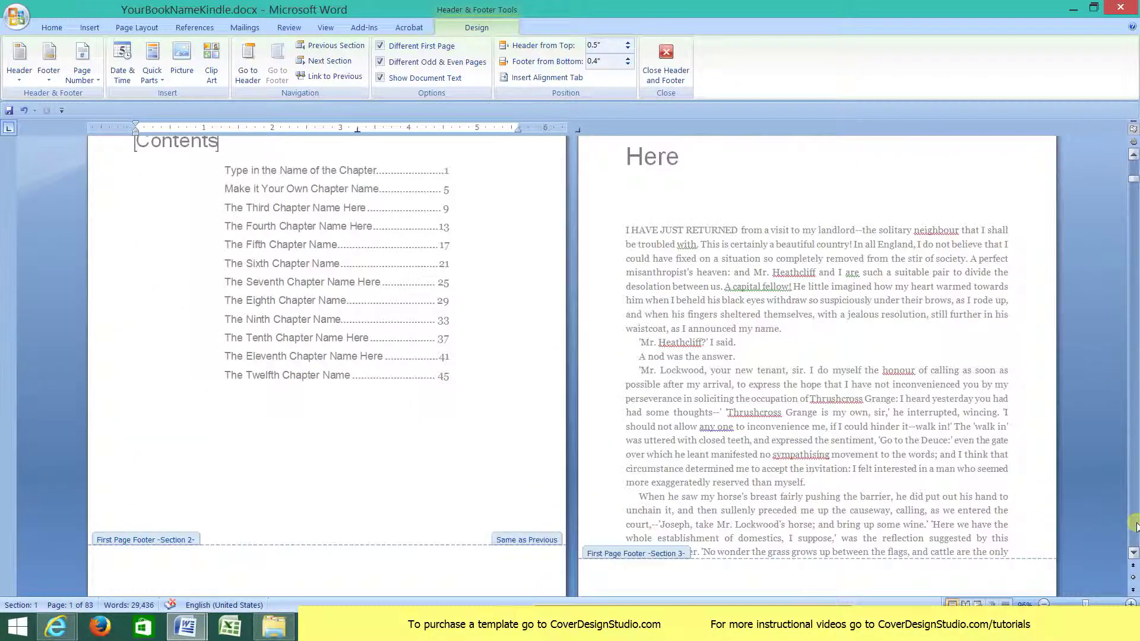
Step: Close footer editing and delete the page numbers from the first three Contents entries
click(665, 55)
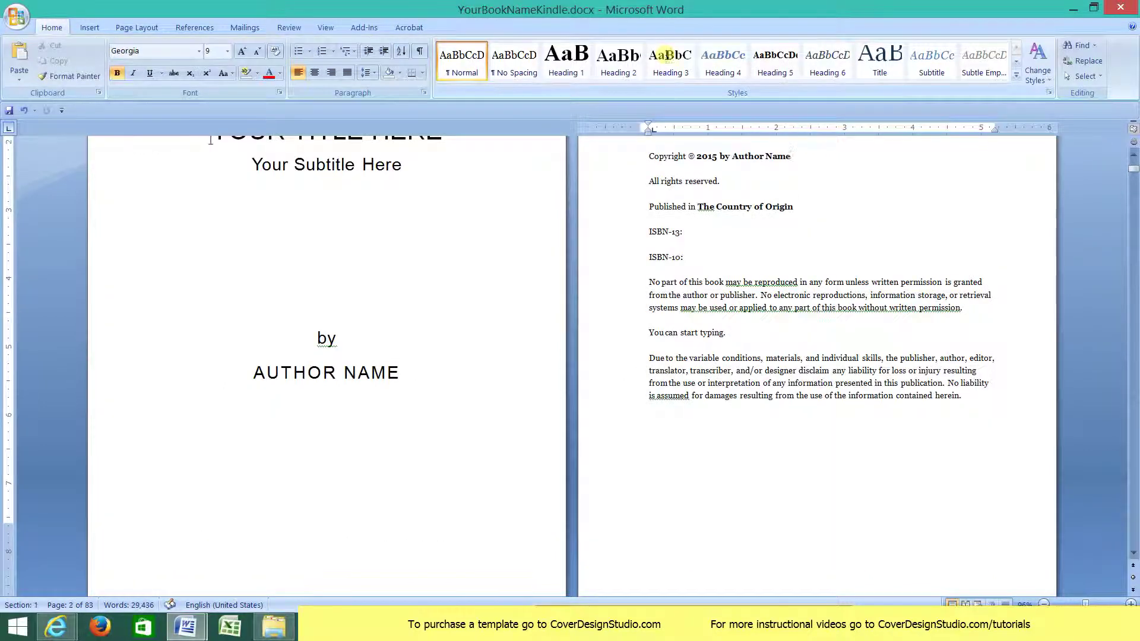
click(1134, 552)
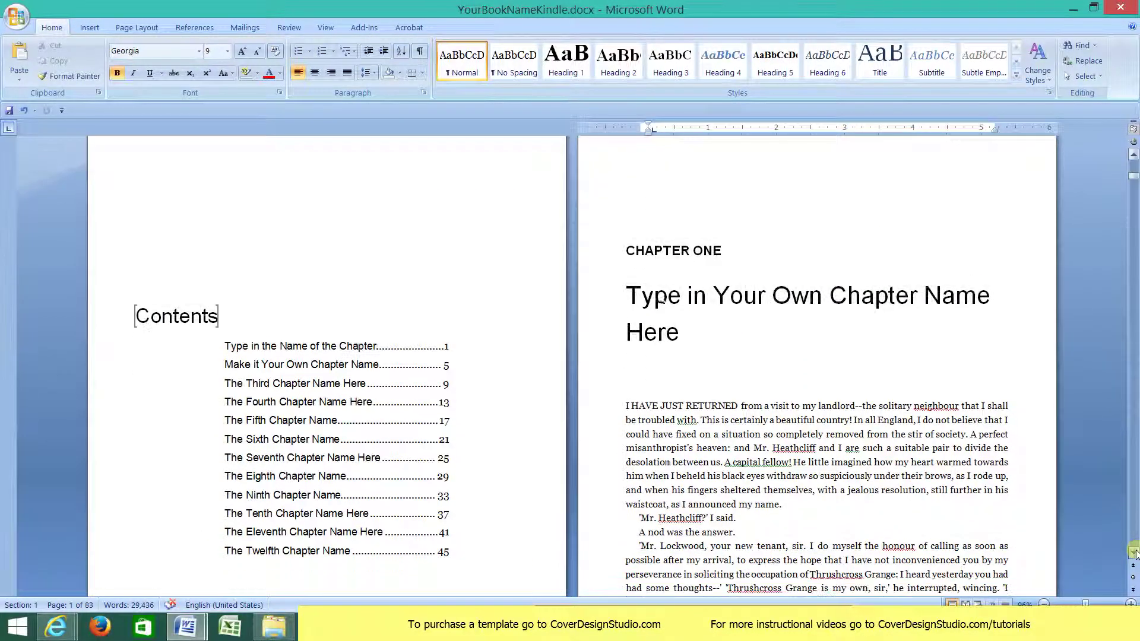
click(447, 300)
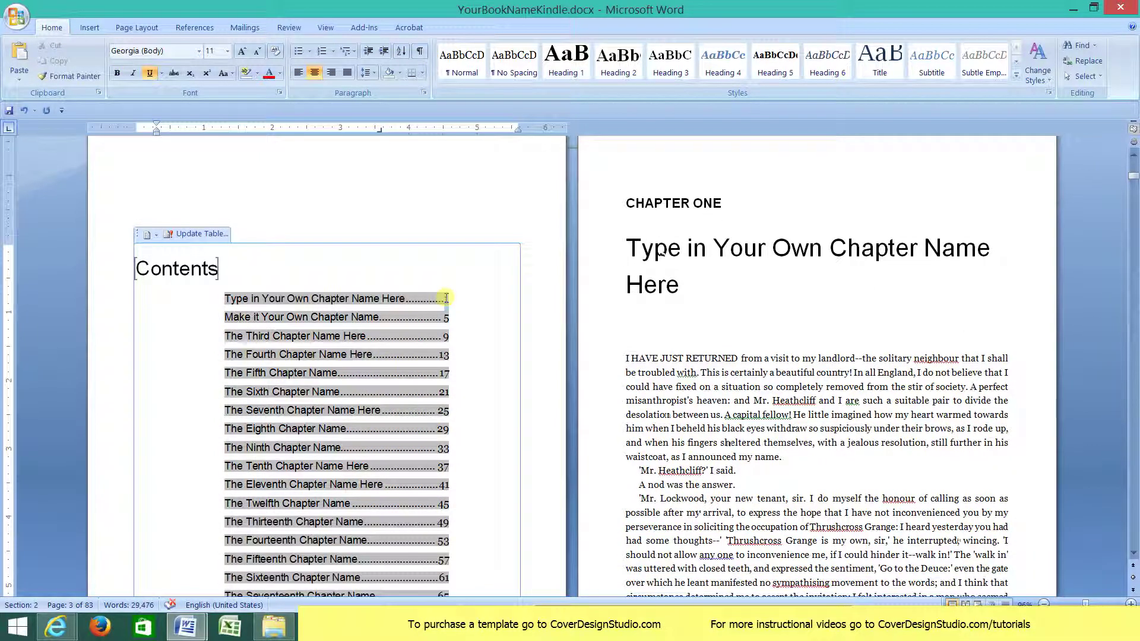
key(Delete)
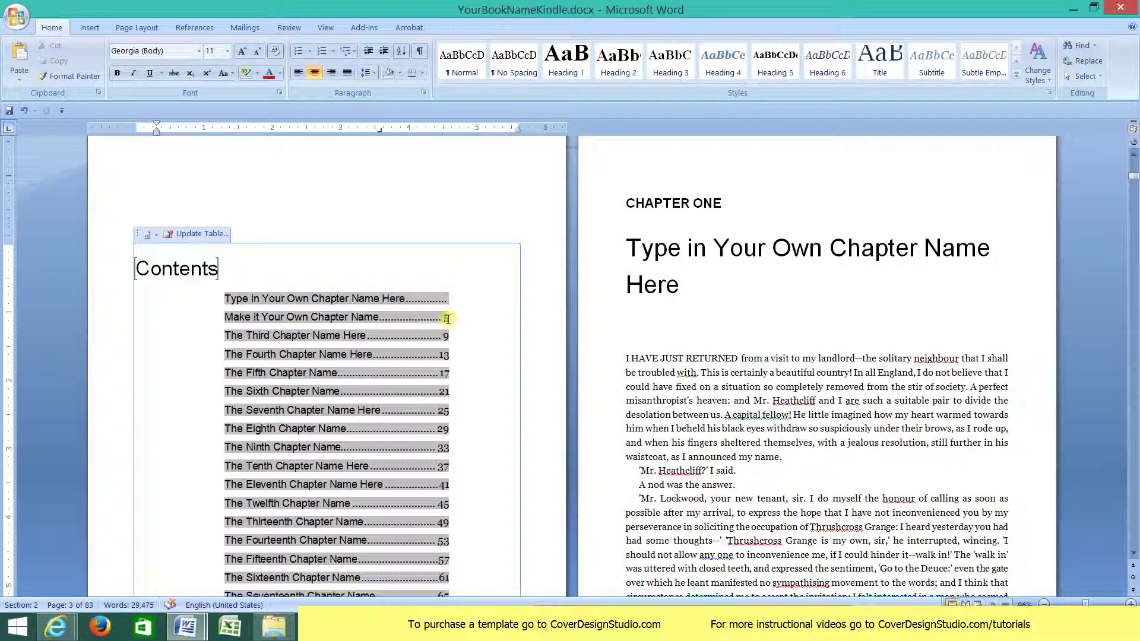
double_click(446, 318)
mouse_move(446, 319)
mouse_down()
mouse_move(454, 308)
mouse_move(448, 319)
mouse_up()
double_click(446, 319)
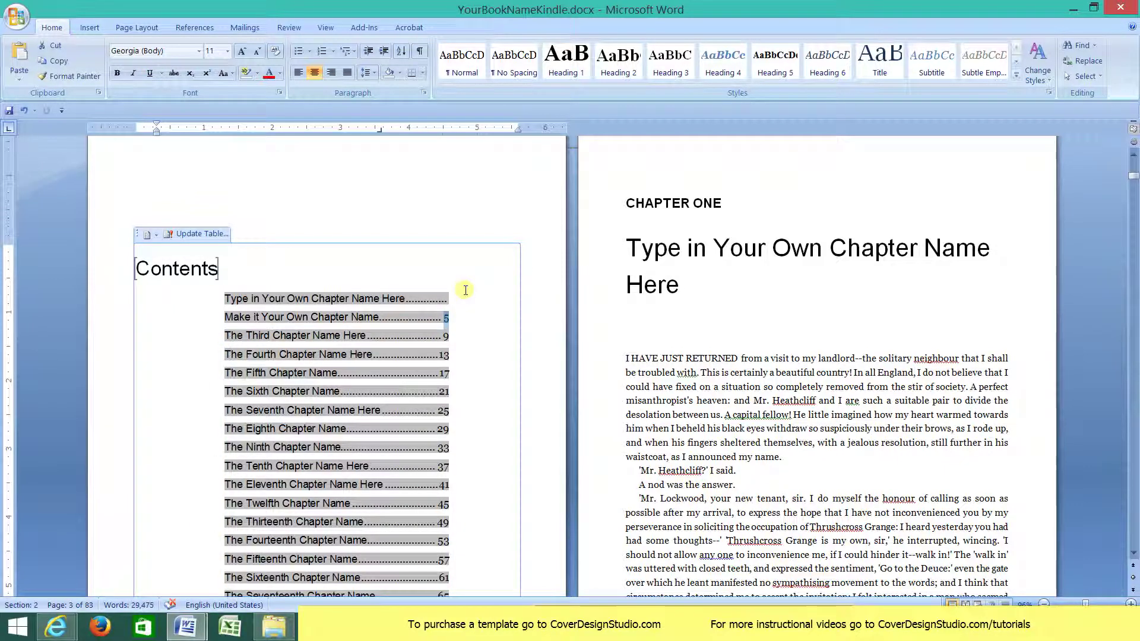
key(Delete)
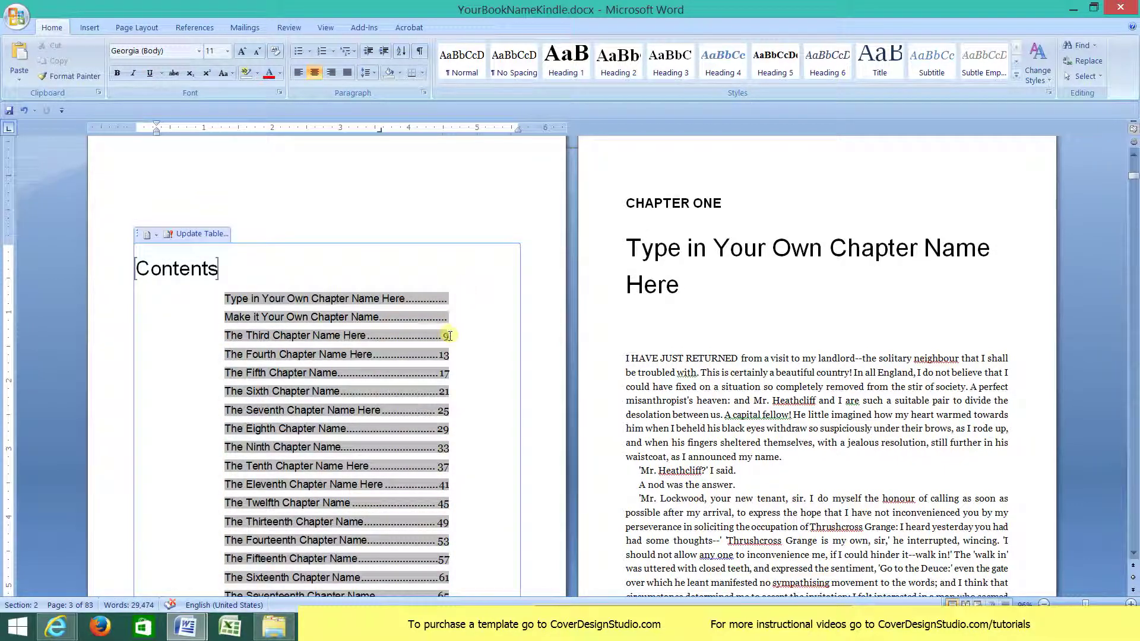
double_click(445, 336)
key(Delete)
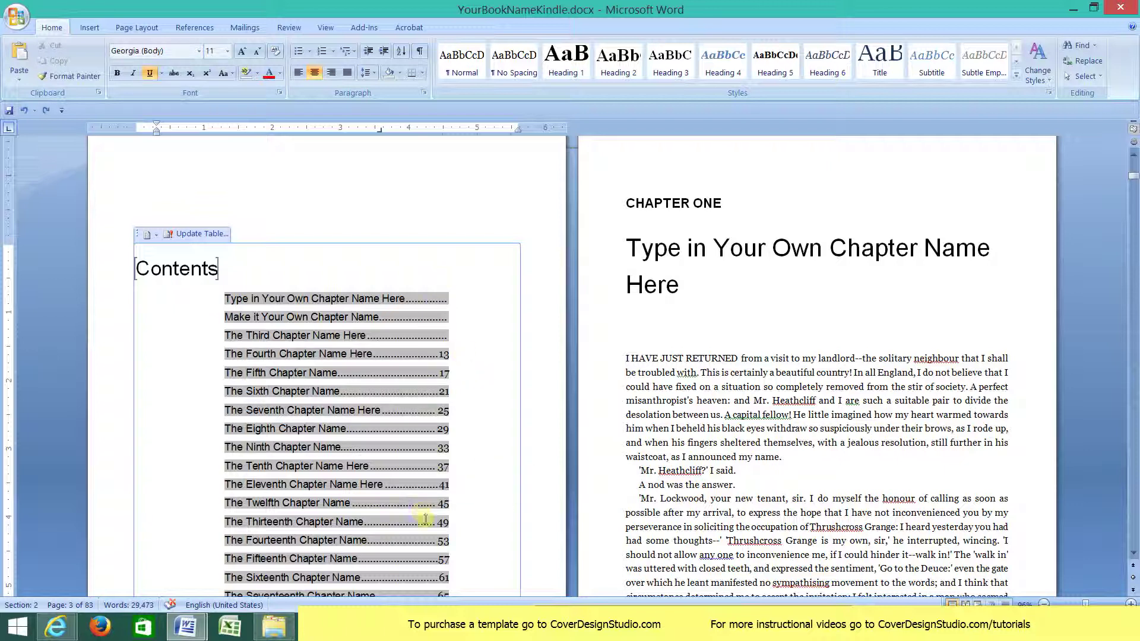
Step: Save the Kindle copy of the document
click(449, 373)
click(18, 16)
click(32, 113)
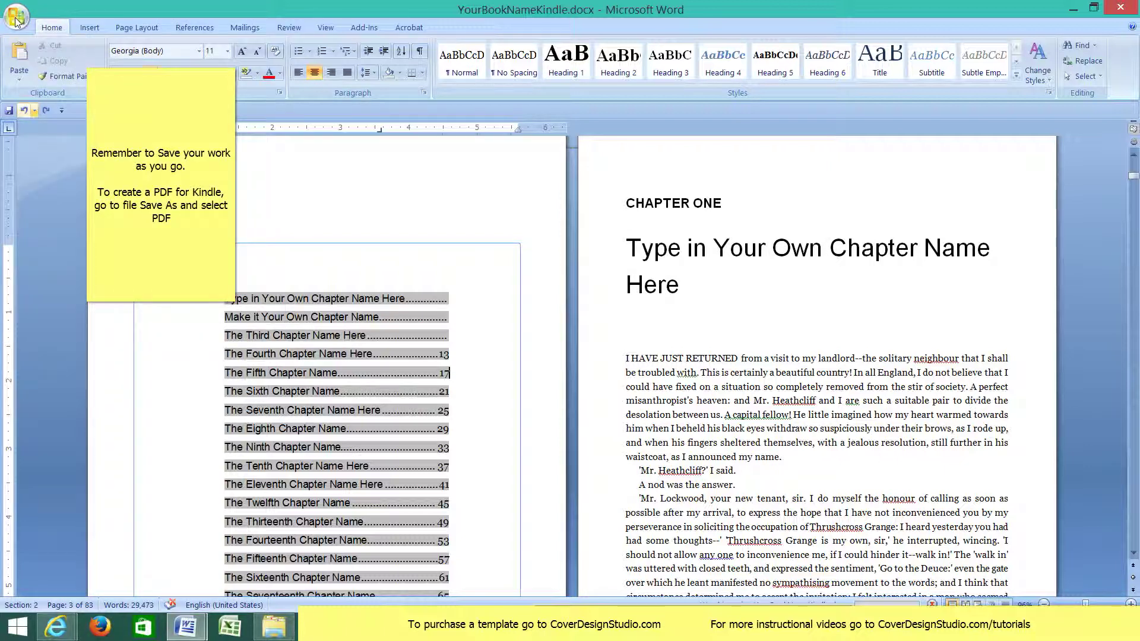
Step: Publish the Kindle copy as YourBookNameKindle.pdf, leaving the PDF options unchanged
click(17, 21)
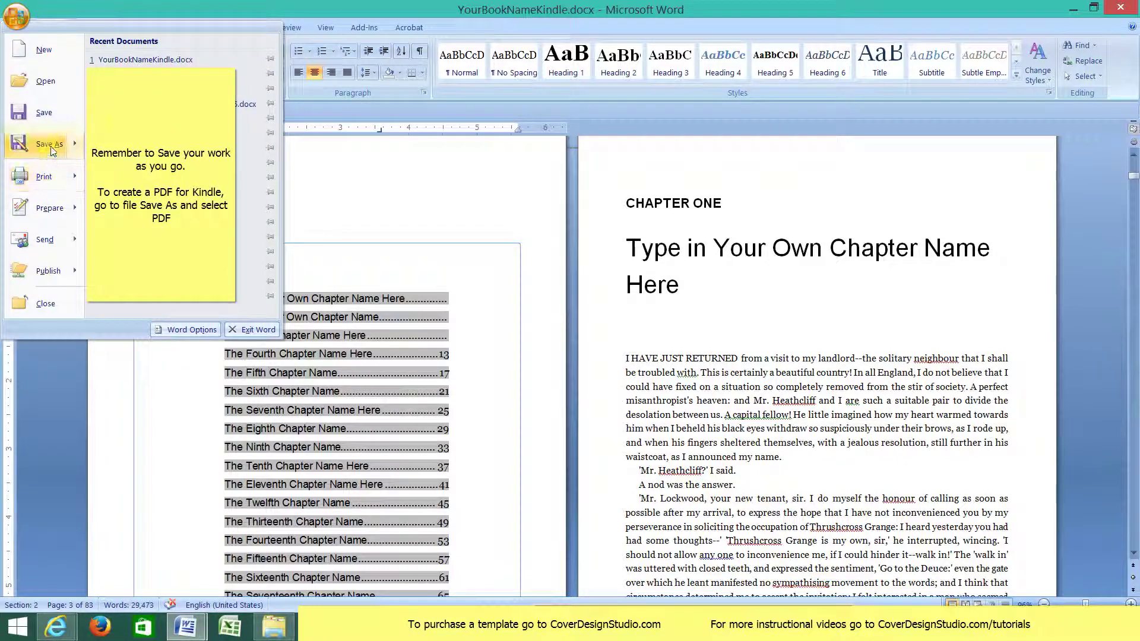
mouse_move(52, 149)
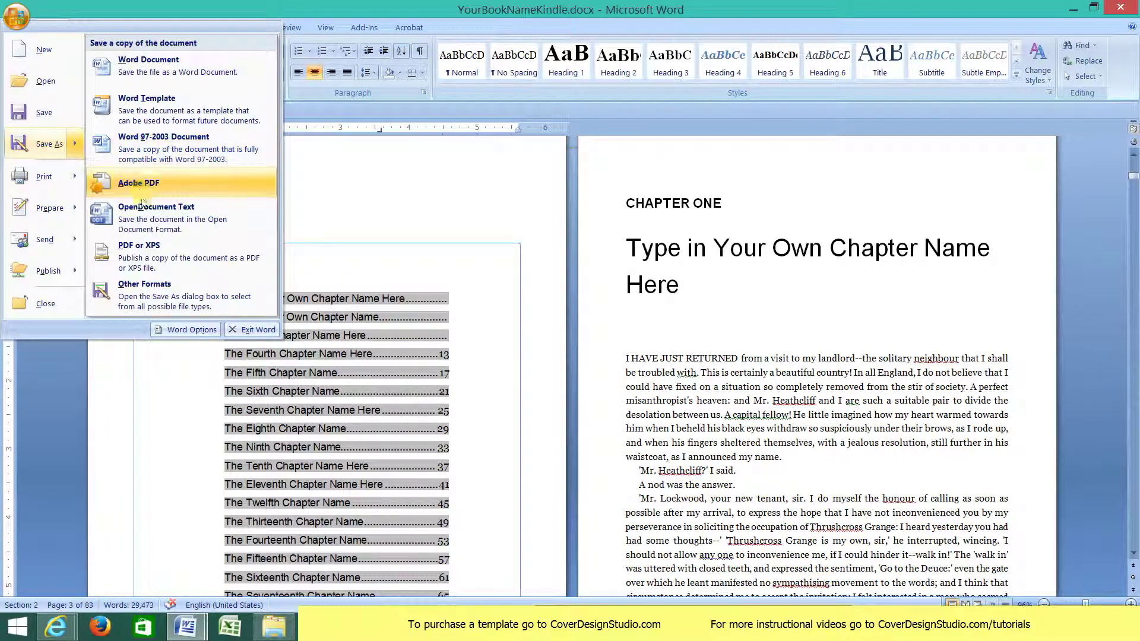
click(181, 258)
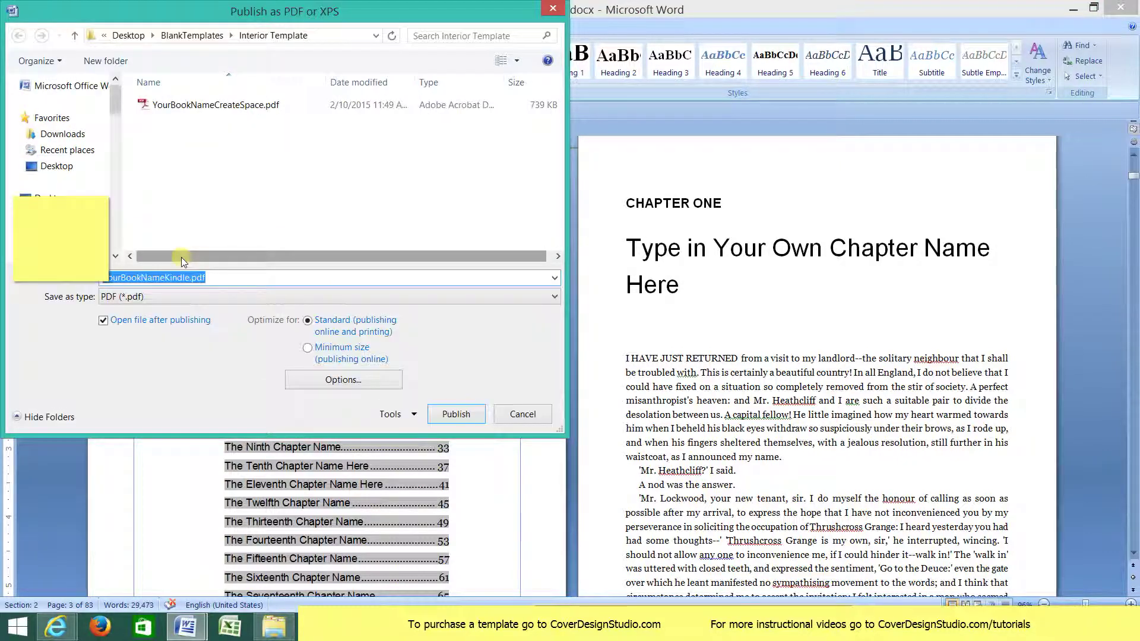
click(343, 379)
click(282, 353)
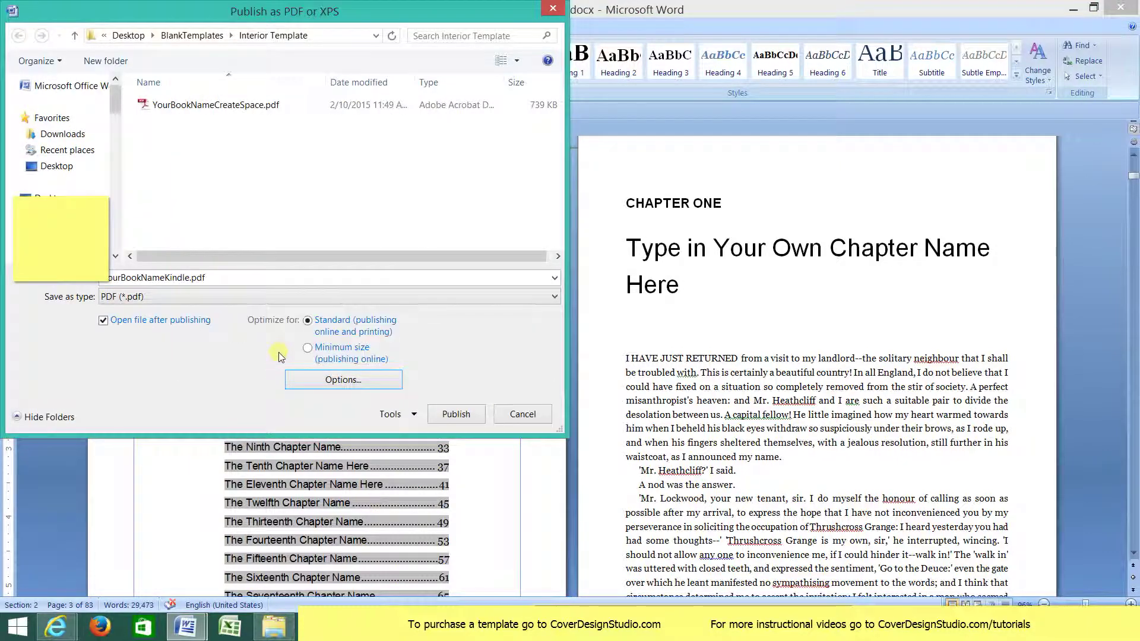
click(457, 413)
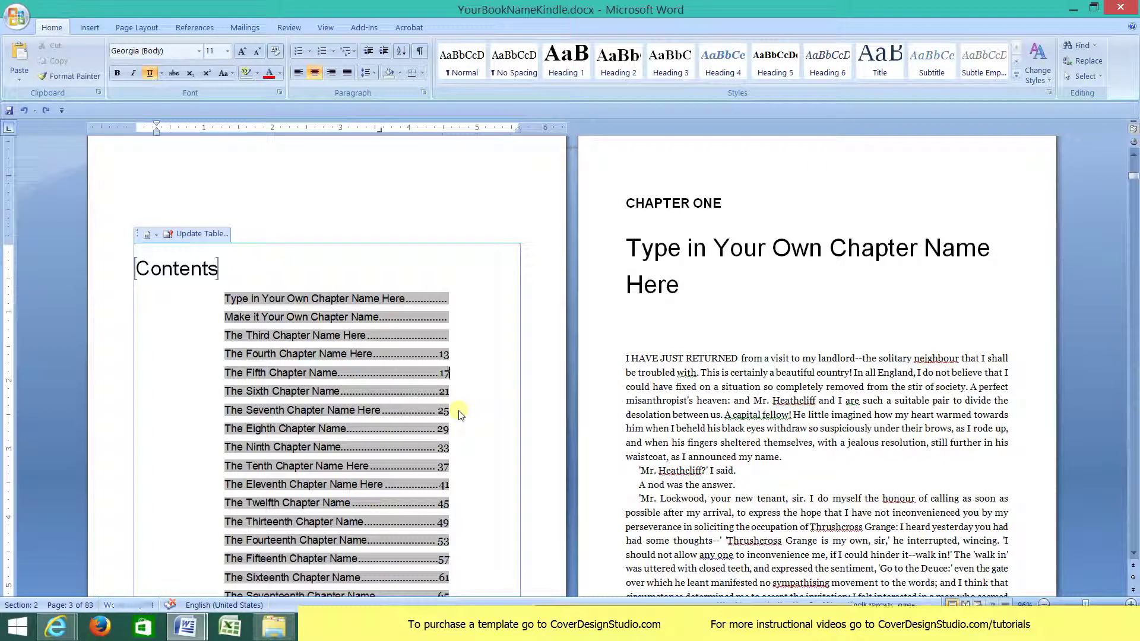